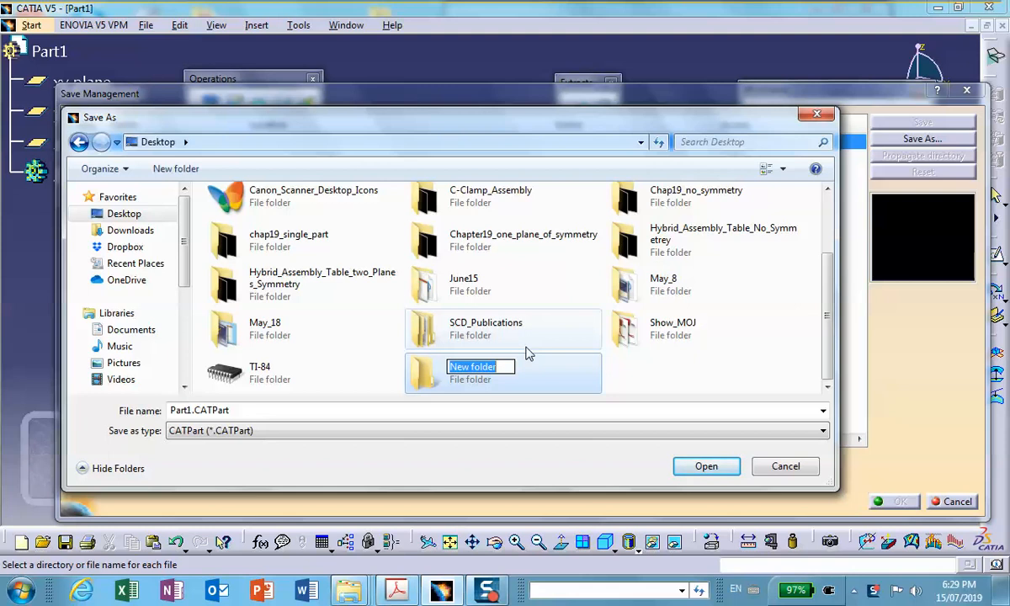
# Step: Name the new desktop folder Hybrid_Table_Single_Part and save Part1.CATPart in it
pyautogui.write('Hybrid_Table_Single_Part')
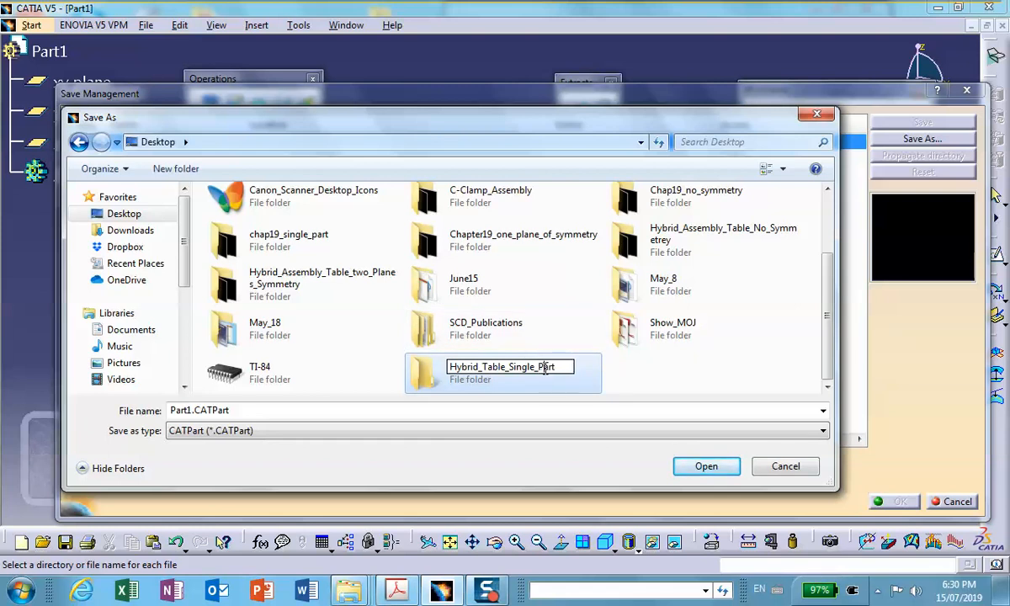
pyautogui.click(722, 469)
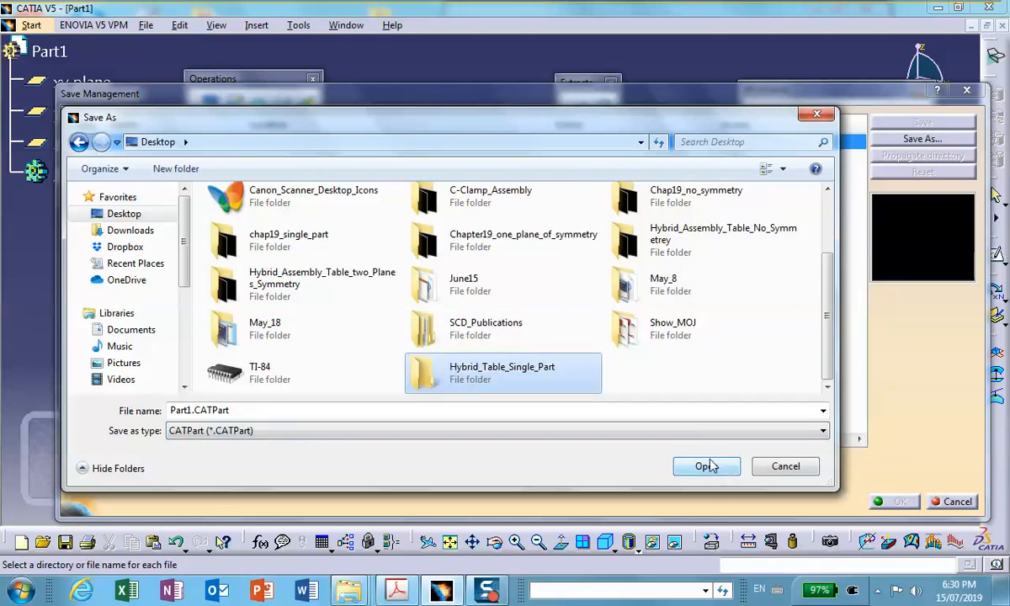
pyautogui.click(710, 466)
pyautogui.click(706, 466)
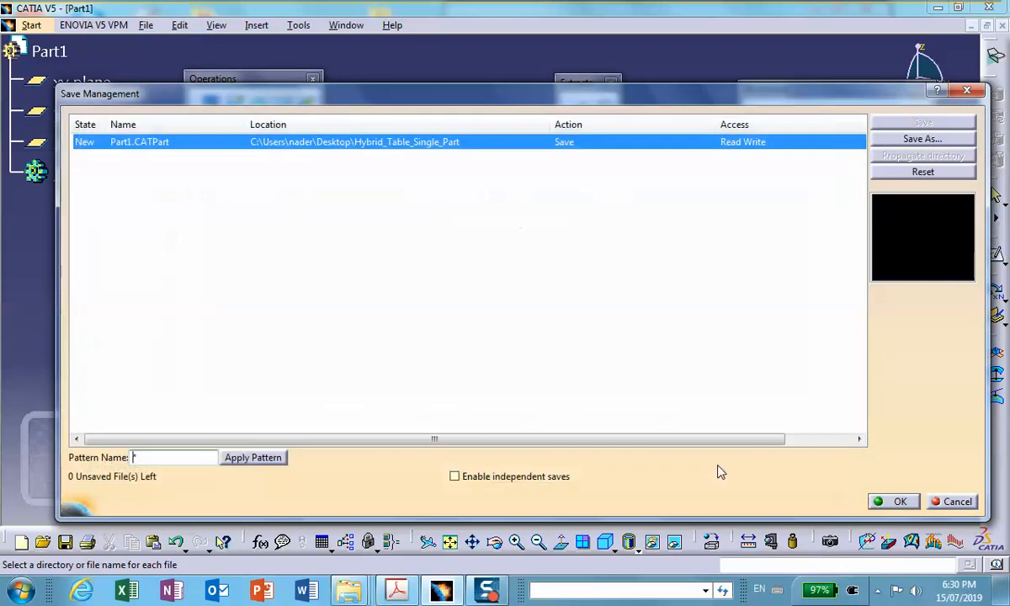
pyautogui.click(895, 502)
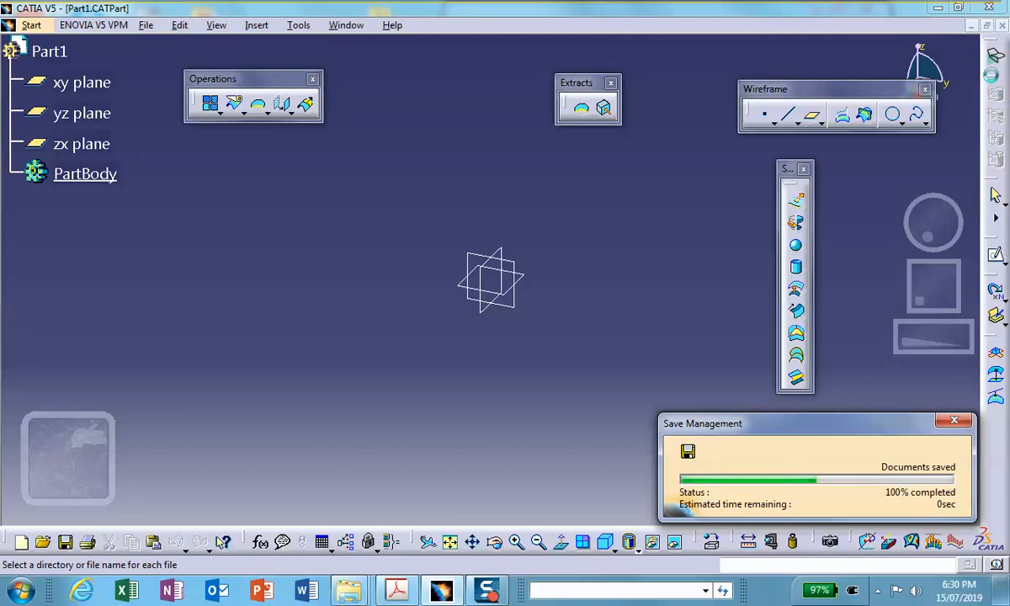
# Step: Switch to the Part Design workbench and sketch a centered rectangle about the origin on the xy plane
pyautogui.click(993, 57)
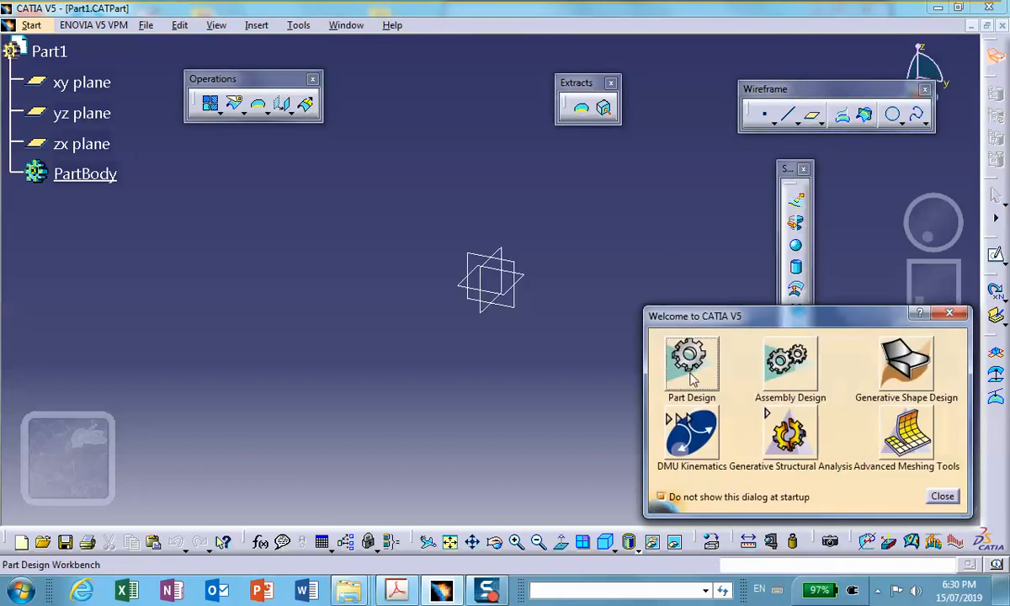
pyautogui.click(690, 370)
pyautogui.click(532, 282)
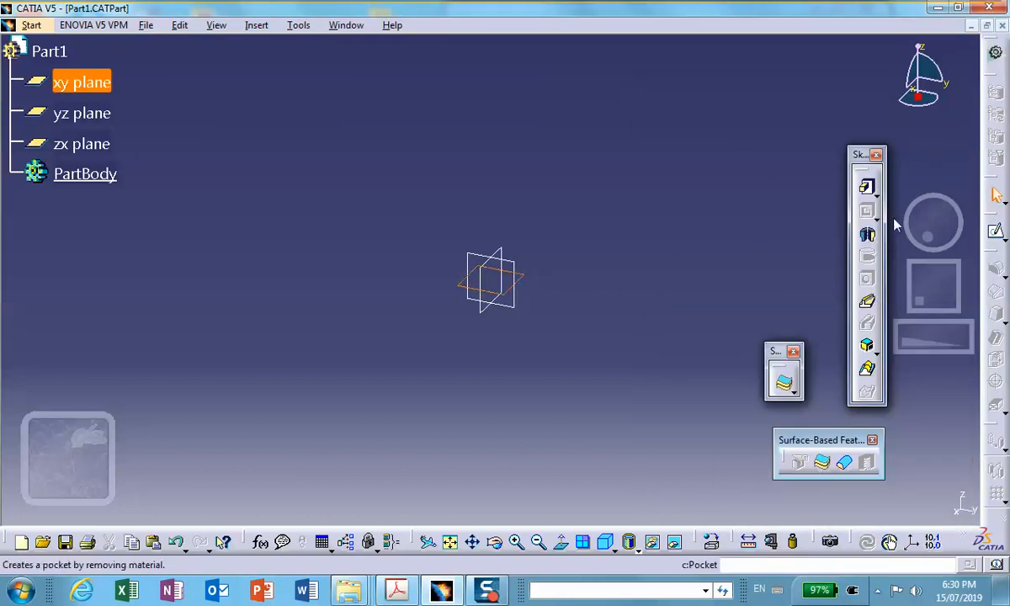
pyautogui.click(995, 229)
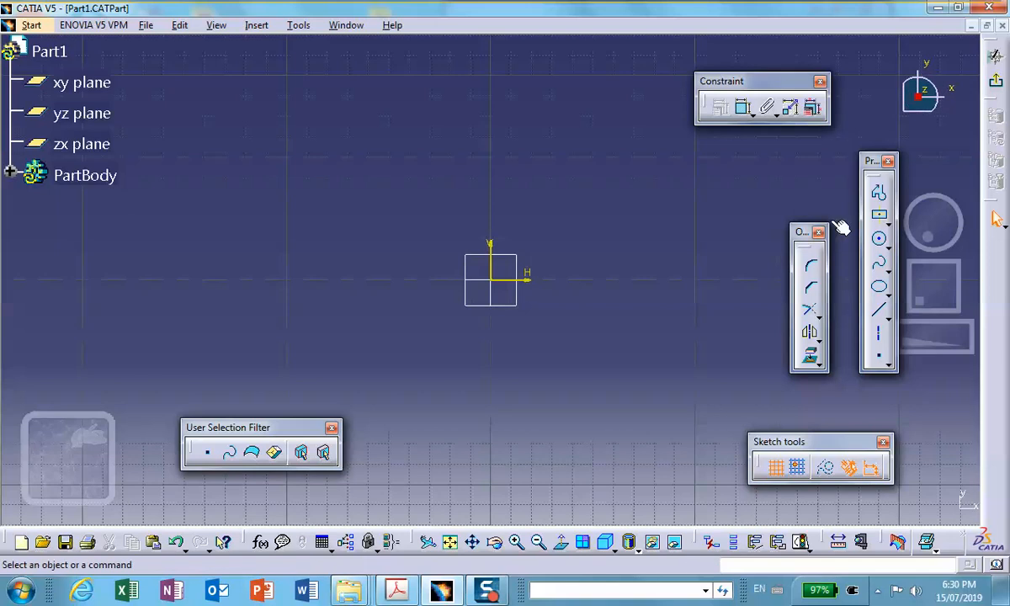
pyautogui.click(878, 214)
pyautogui.click(493, 281)
pyautogui.click(563, 338)
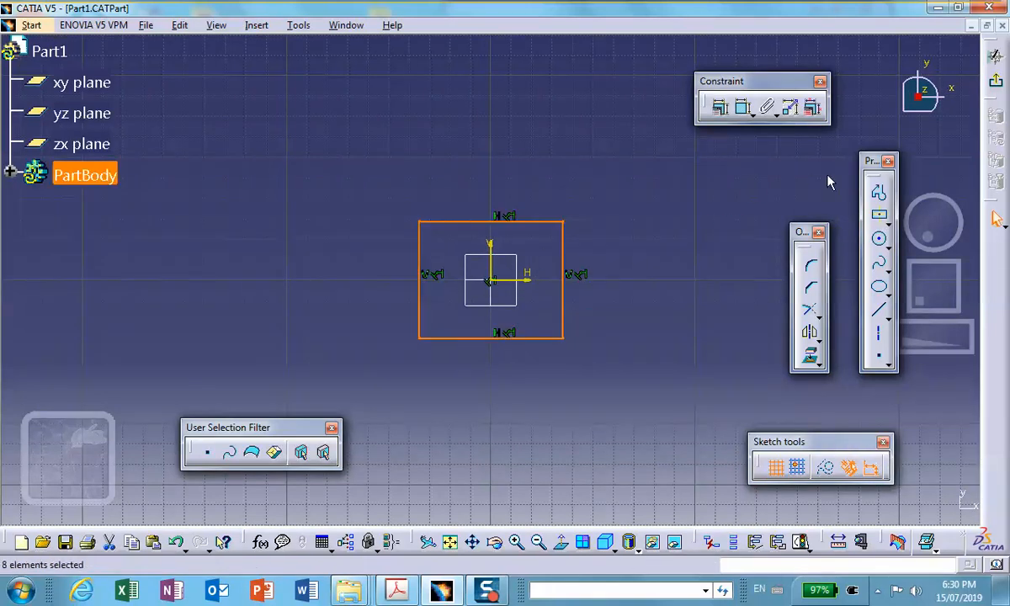
# Step: Add dimensional constraints for the rectangle's width and height
pyautogui.click(741, 107)
pyautogui.click(469, 222)
pyautogui.click(476, 177)
pyautogui.click(565, 253)
pyautogui.click(632, 258)
# Step: Set the rectangle's height and width to 2 in each and exit the sketch
pyautogui.doubleClick(637, 258)
pyautogui.write('2.768in')
pyautogui.click(443, 225)
pyautogui.doubleClick(489, 183)
pyautogui.write('2in')
pyautogui.click(446, 224)
pyautogui.click(996, 80)
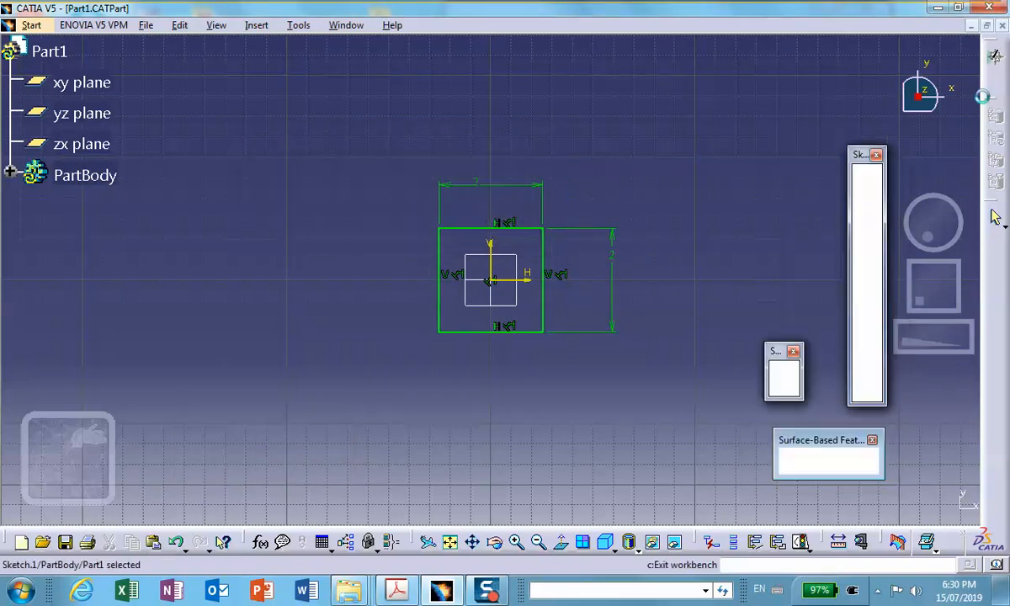
# Step: Pad the square sketch with a length of 2 in and mirrored extent
pyautogui.click(866, 191)
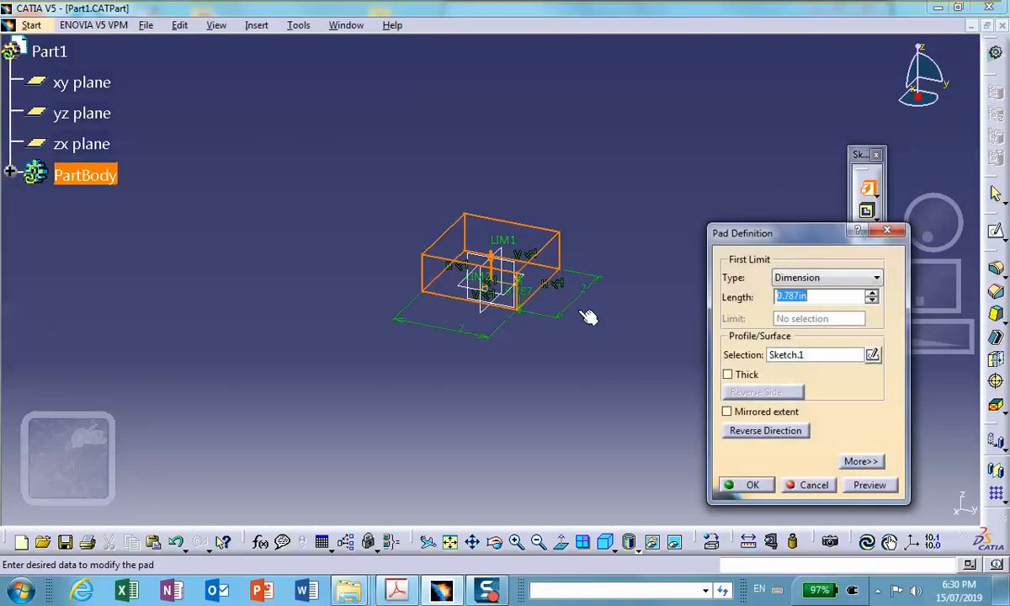
pyautogui.click(727, 412)
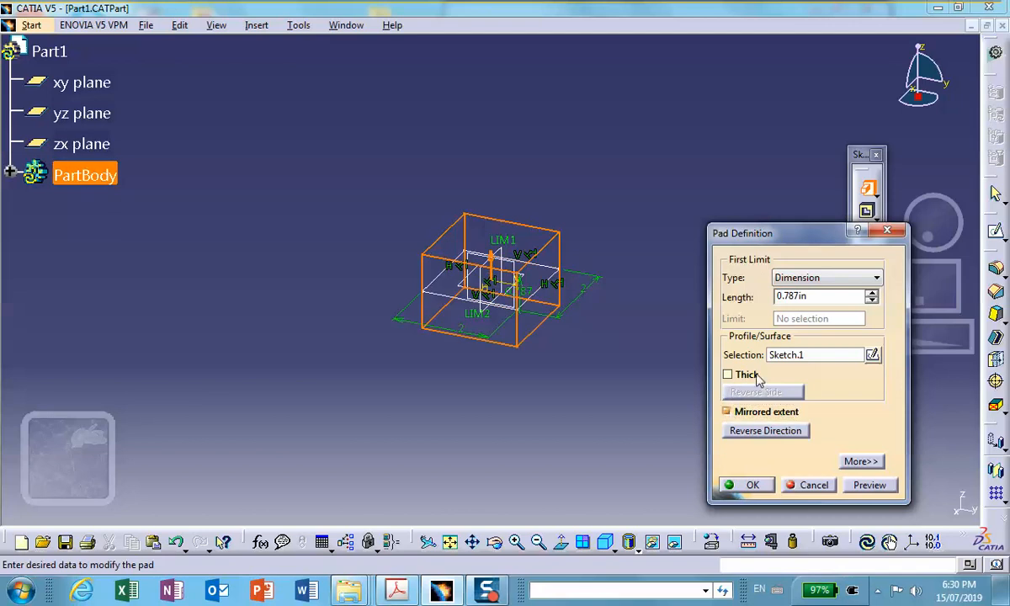
pyautogui.doubleClick(787, 296)
pyautogui.write('2')
pyautogui.click(744, 485)
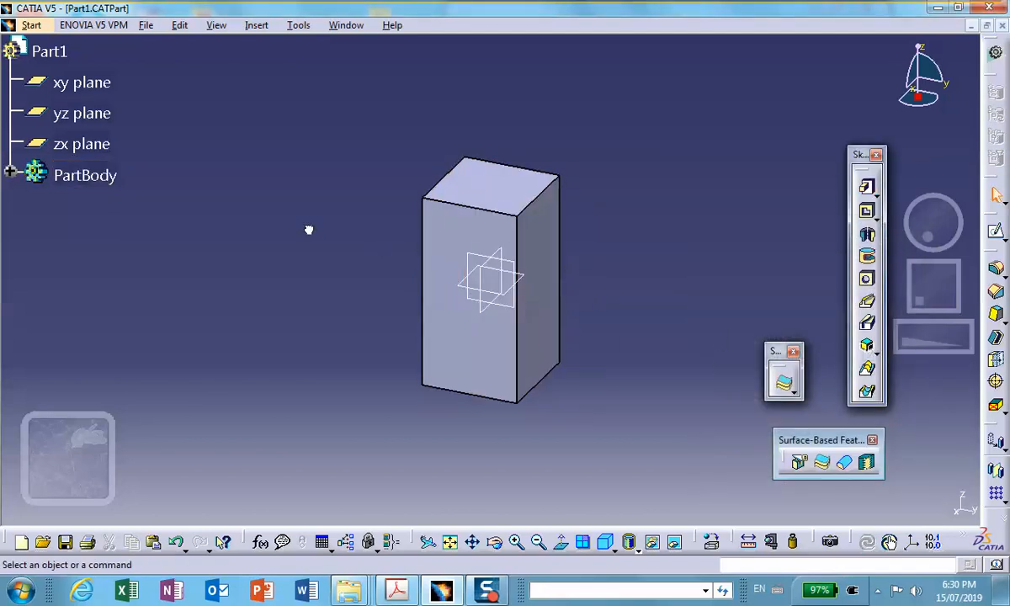
# Step: Switch to the Wireframe and Surface Design workbench
pyautogui.click(32, 25)
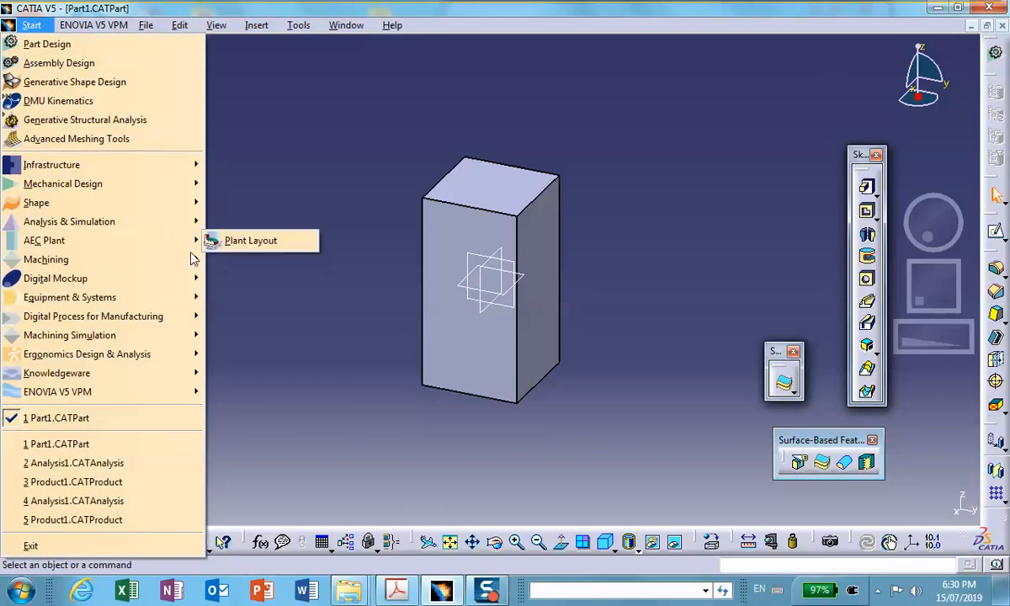
pyautogui.moveTo(135, 278)
pyautogui.moveTo(34, 189)
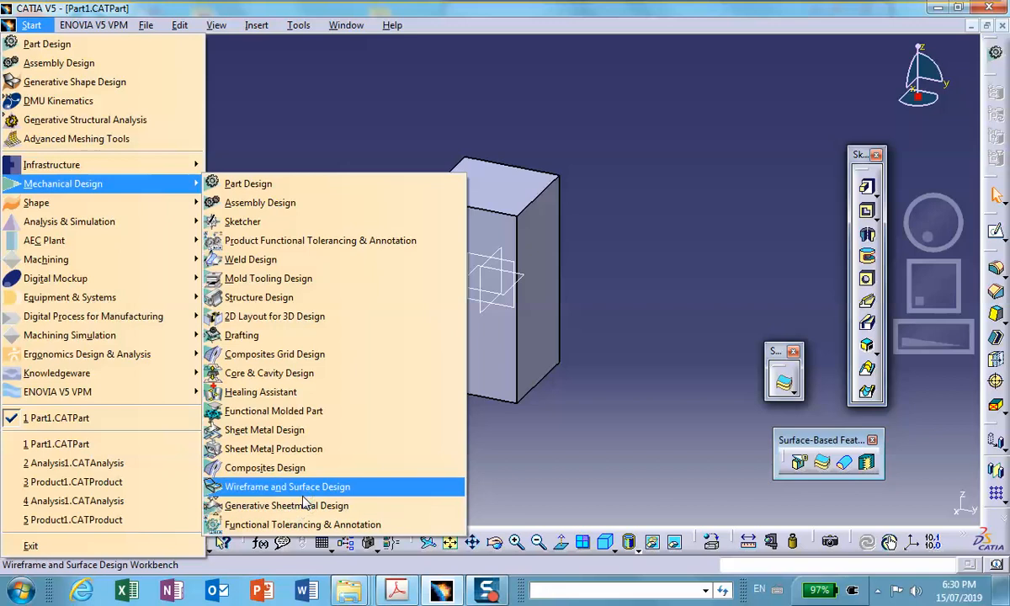
pyautogui.click(286, 487)
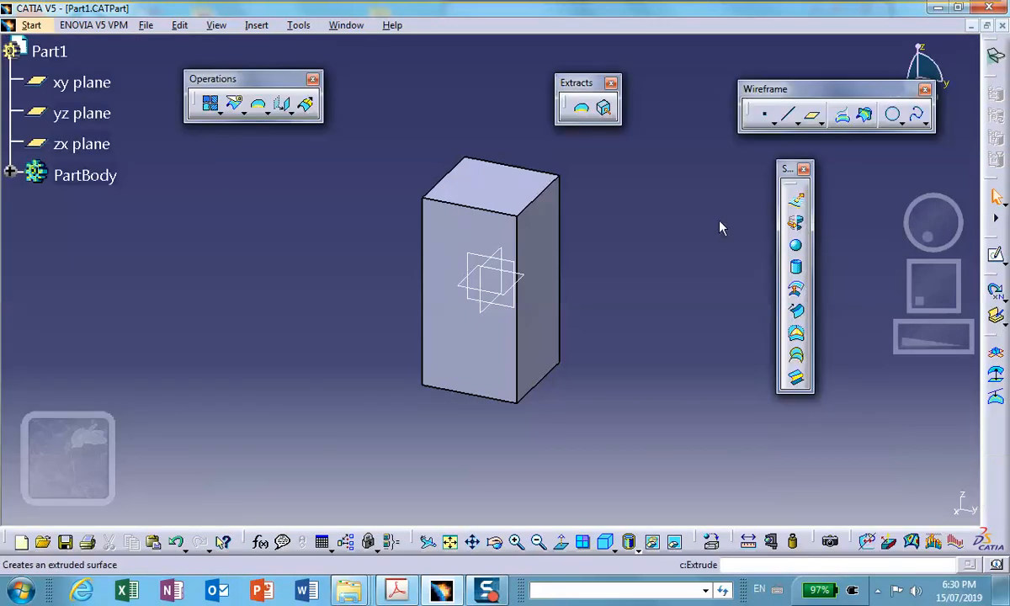
# Step: On the xy plane, sketch a centered rectangle about 4.84 in wide and 5.41 in high around the origin
pyautogui.click(528, 279)
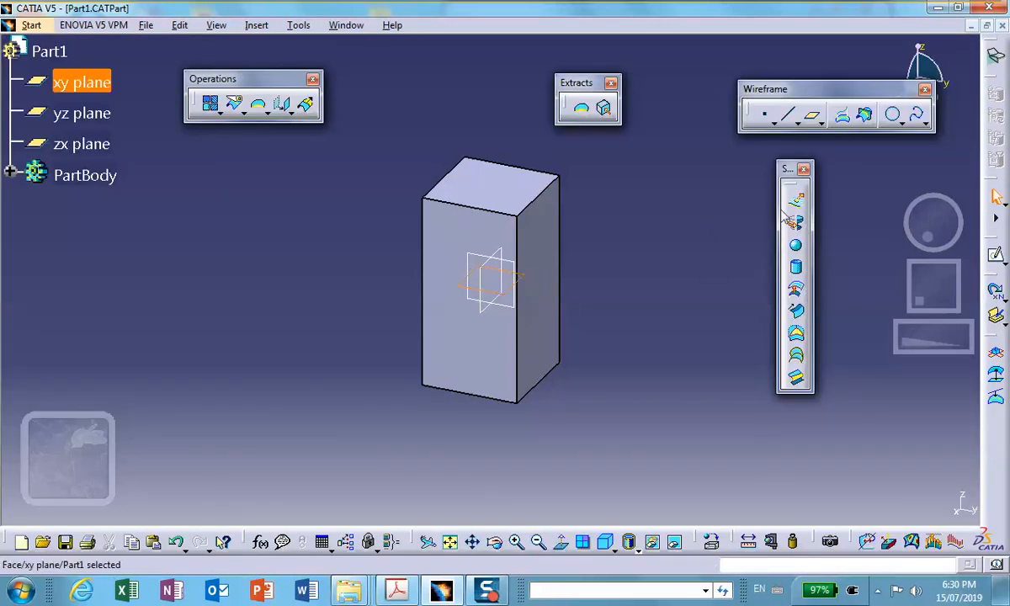
pyautogui.click(995, 254)
pyautogui.click(879, 215)
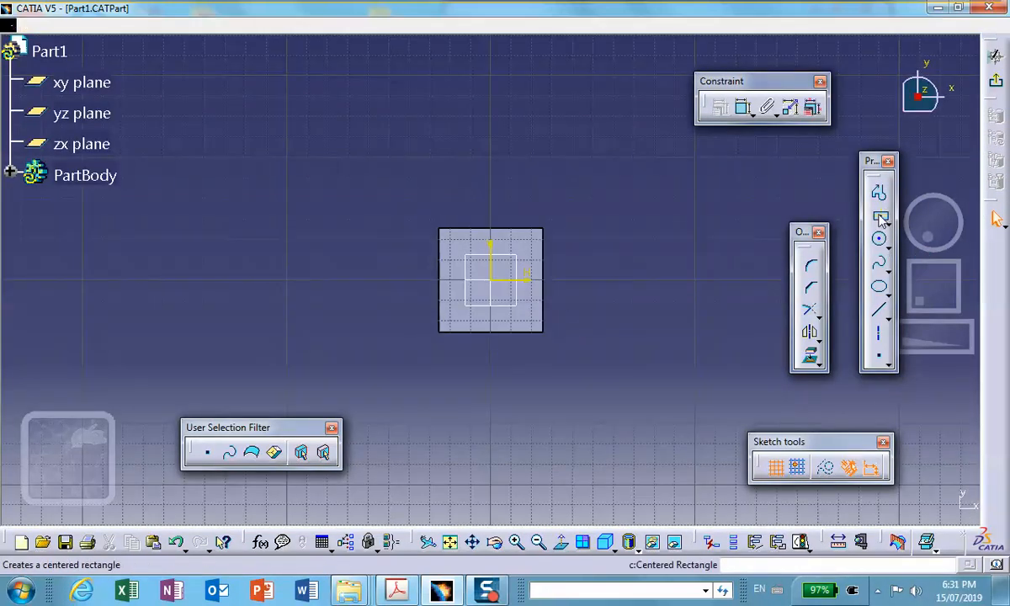
pyautogui.click(492, 280)
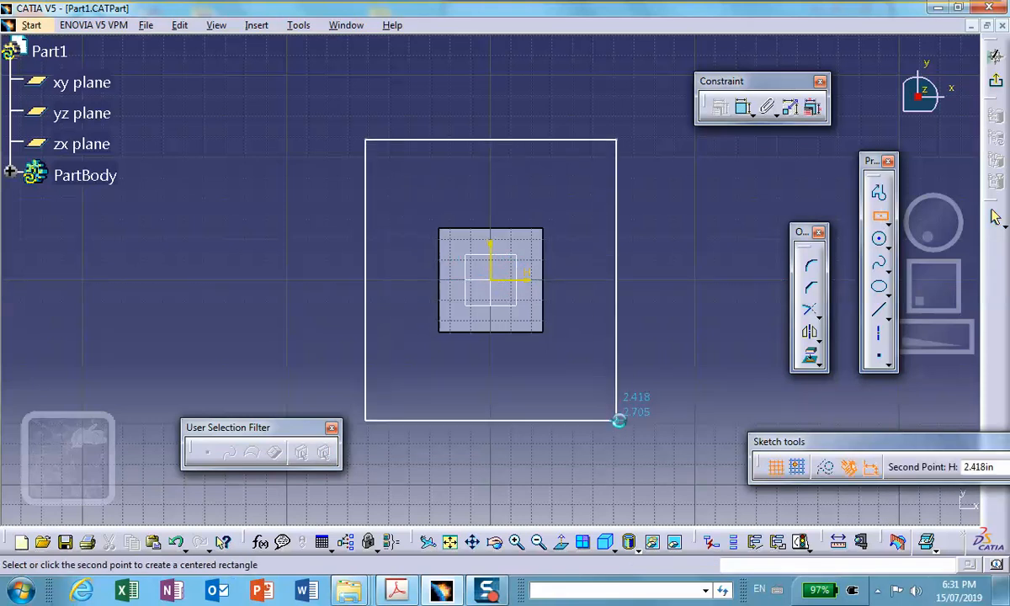
pyautogui.click(616, 420)
# Step: Dimension the height and width of the larger rectangle around the block
pyautogui.click(743, 107)
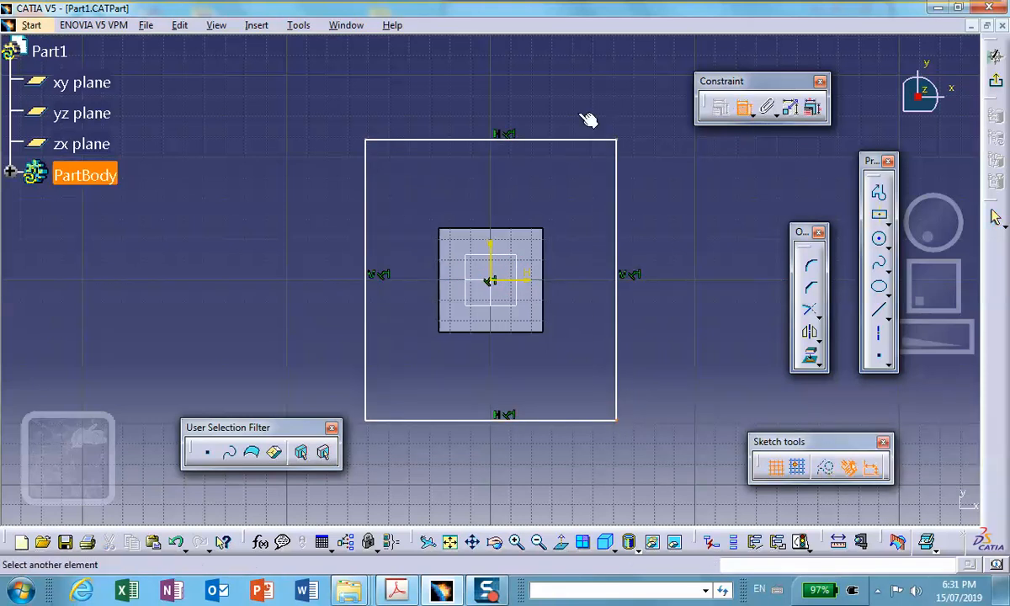
pyautogui.click(565, 140)
pyautogui.click(569, 94)
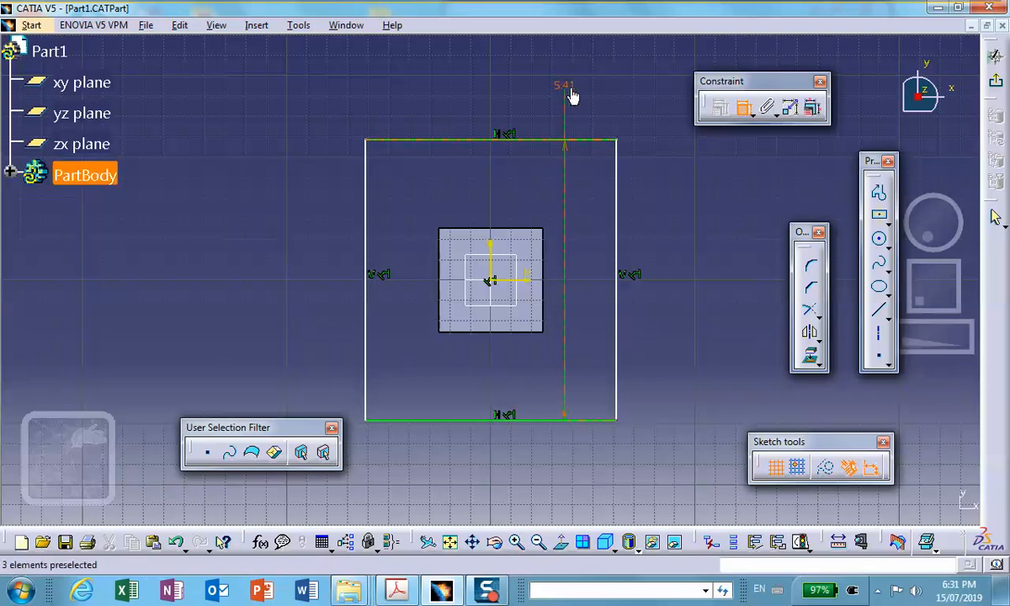
pyautogui.click(622, 202)
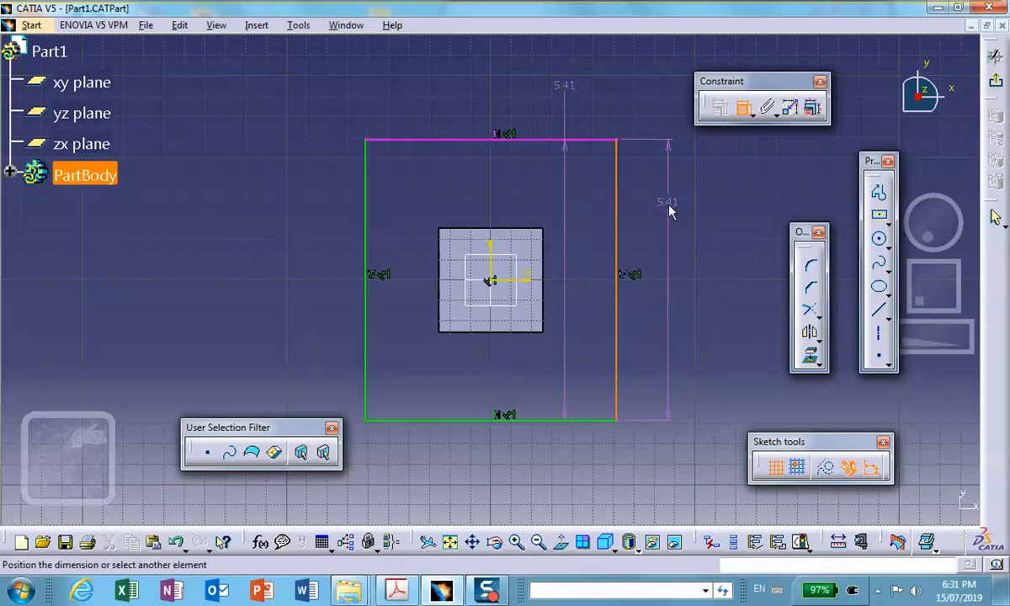
pyautogui.press('Escape')
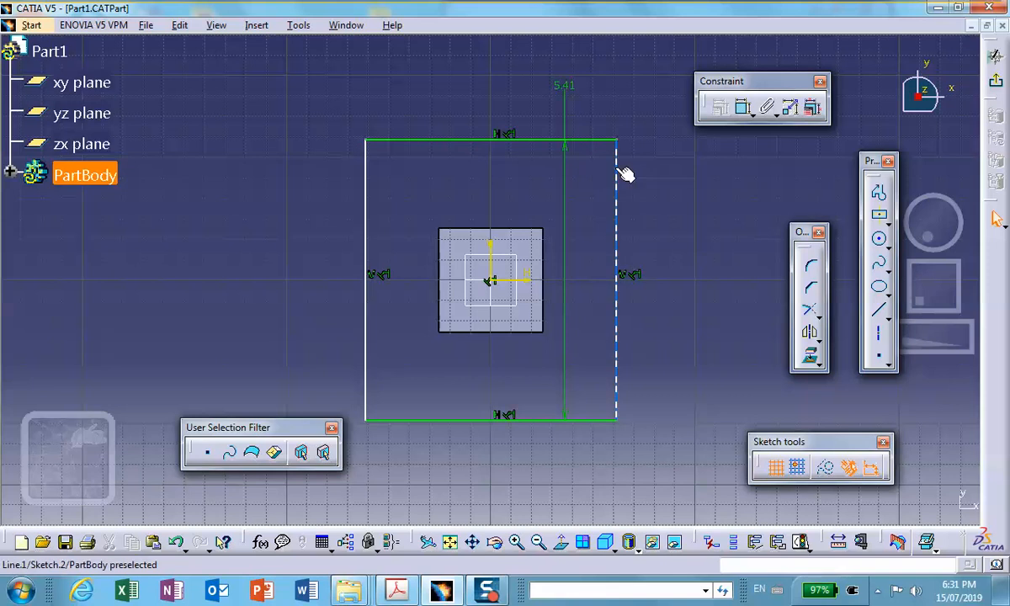
pyautogui.click(478, 140)
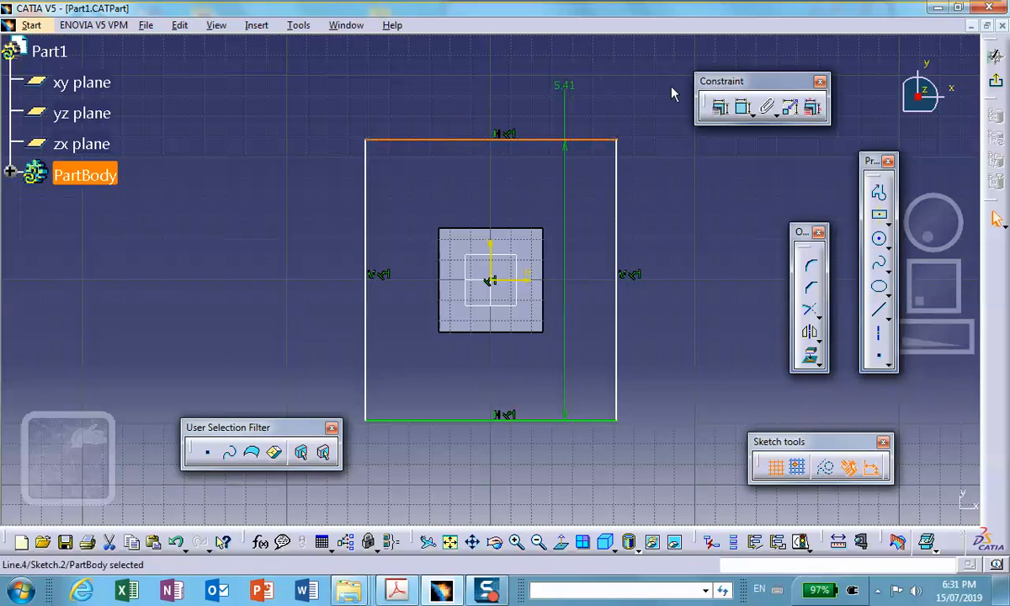
pyautogui.click(744, 107)
pyautogui.click(505, 64)
# Step: Set the larger rectangle's width and height to 5 in each
pyautogui.doubleClick(507, 67)
pyautogui.write('5')
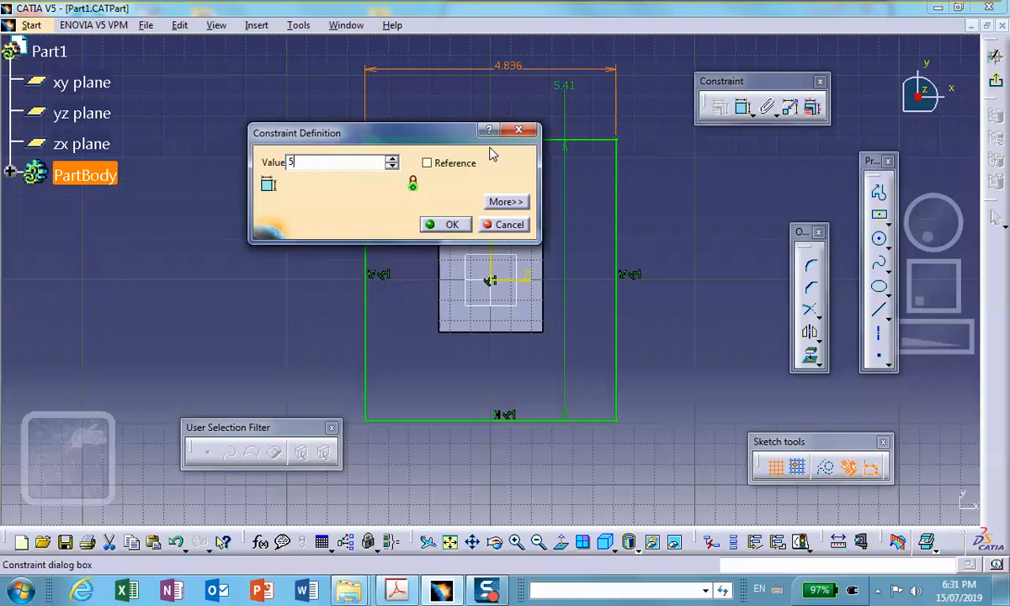
pyautogui.write('in')
pyautogui.click(448, 224)
pyautogui.click(562, 100)
pyautogui.doubleClick(566, 93)
pyautogui.write('5in')
pyautogui.click(449, 224)
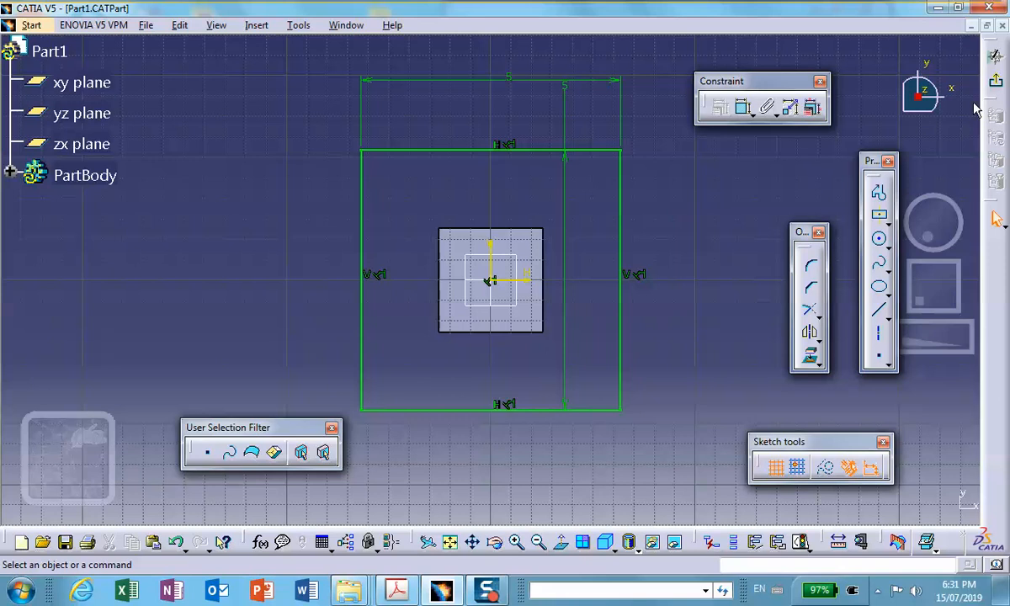
# Step: Exit the sketch and create a Fill surface inside the 5 in square outline
pyautogui.click(995, 80)
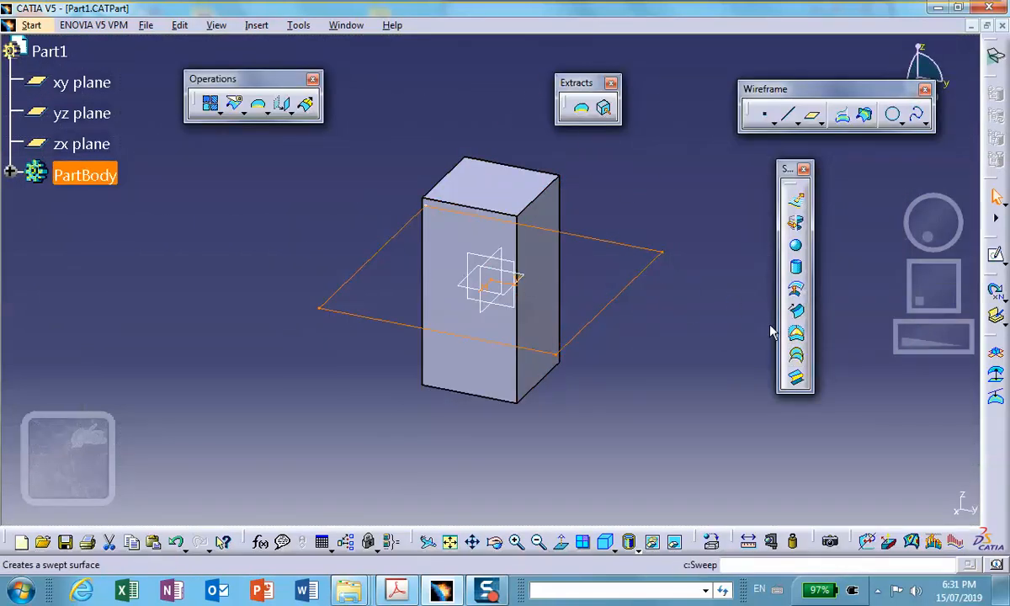
pyautogui.click(796, 335)
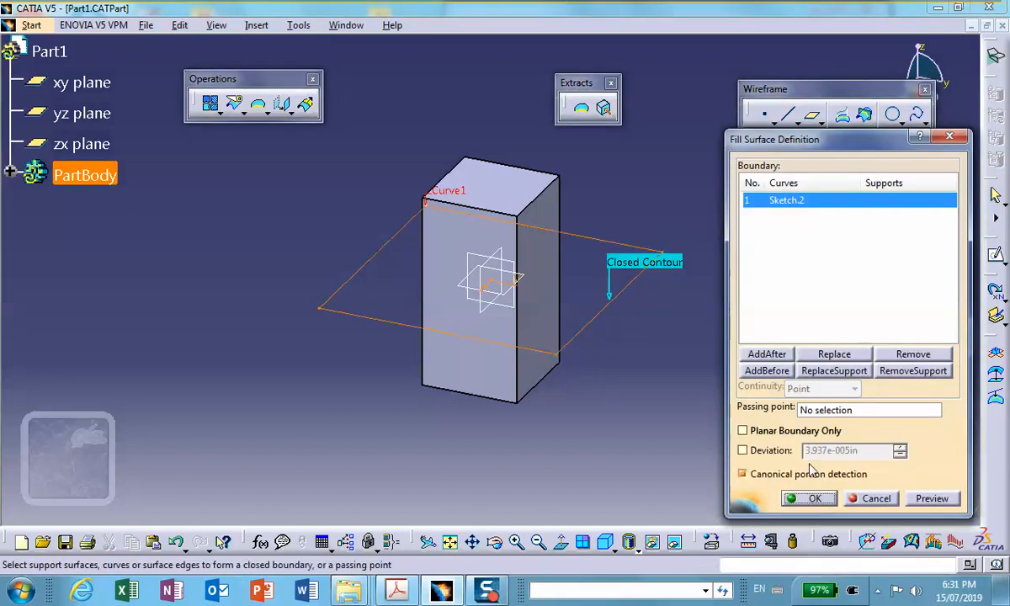
pyautogui.click(811, 498)
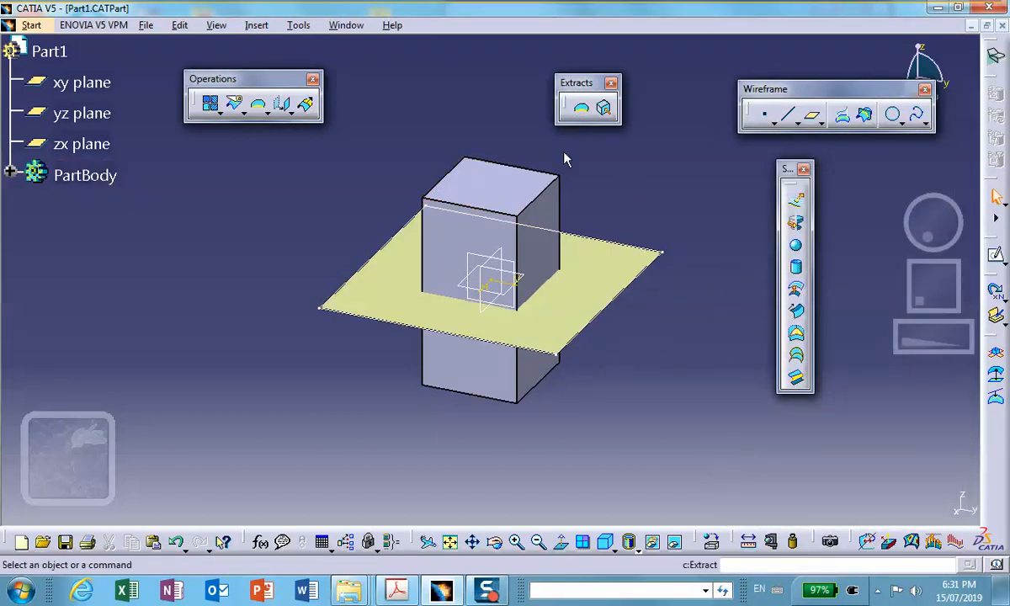
# Step: Sketch on the filled surface, project the block's top end face into the sketch as its outline, and exit the sketch
pyautogui.click(600, 282)
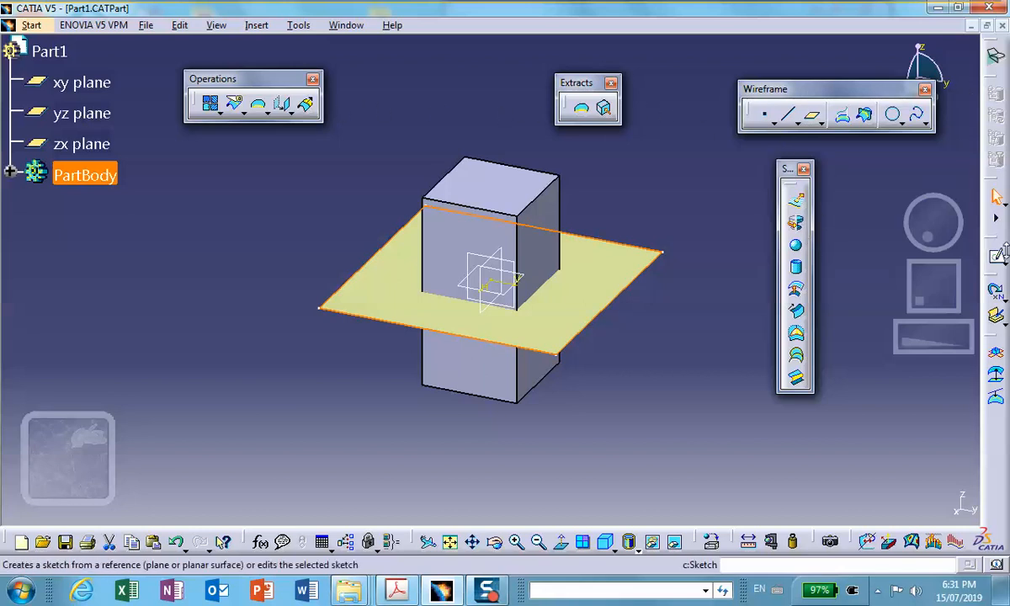
pyautogui.click(995, 257)
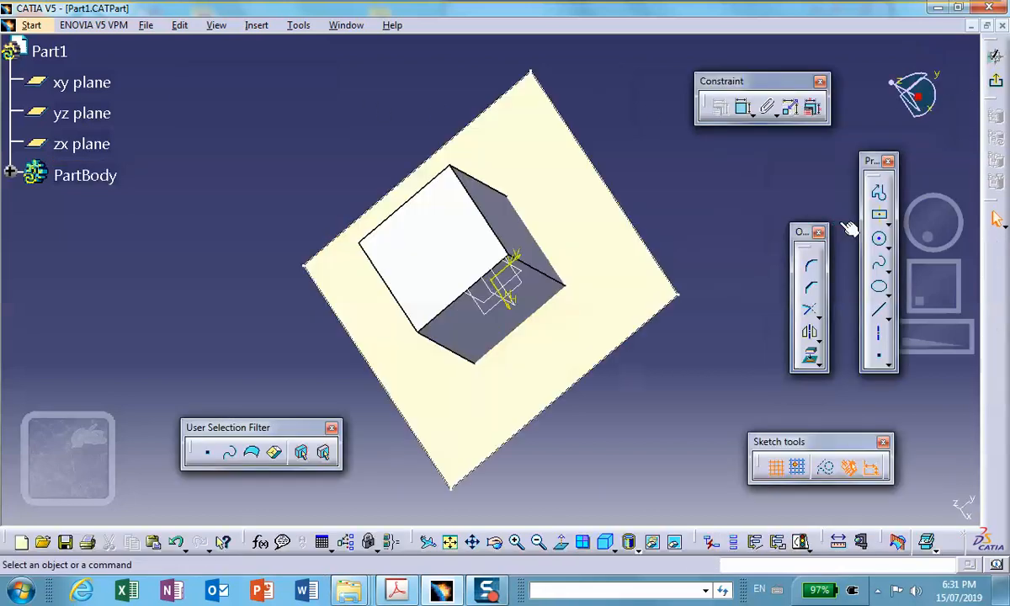
pyautogui.moveTo(721, 227)
pyautogui.mouseDown(button='middle')
pyautogui.moveTo(622, 196)
pyautogui.moveTo(573, 282)
pyautogui.moveTo(640, 295)
pyautogui.mouseUp(button='middle')
pyautogui.click(812, 357)
pyautogui.click(423, 301)
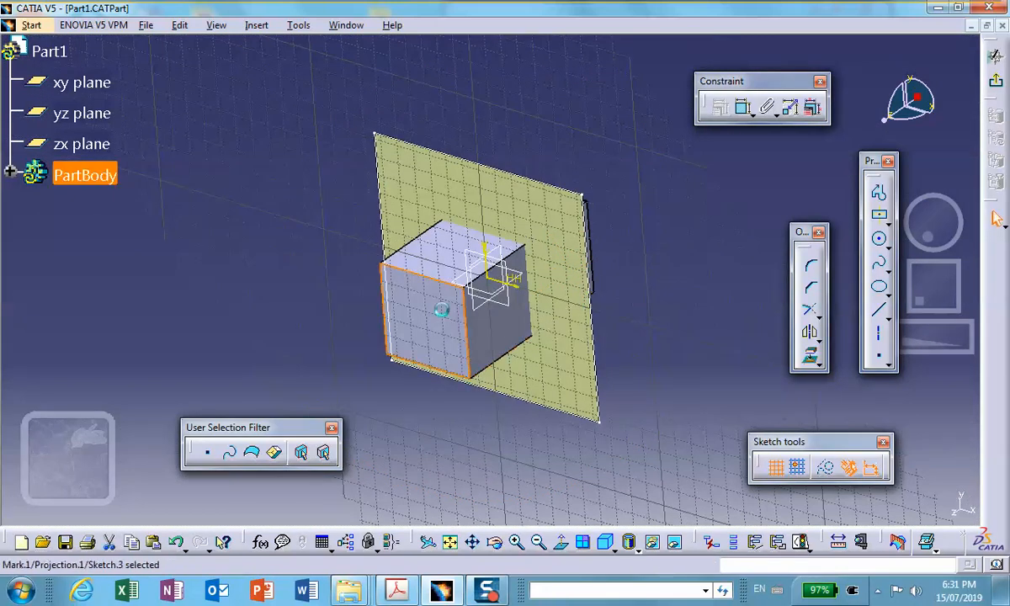
pyautogui.click(1000, 84)
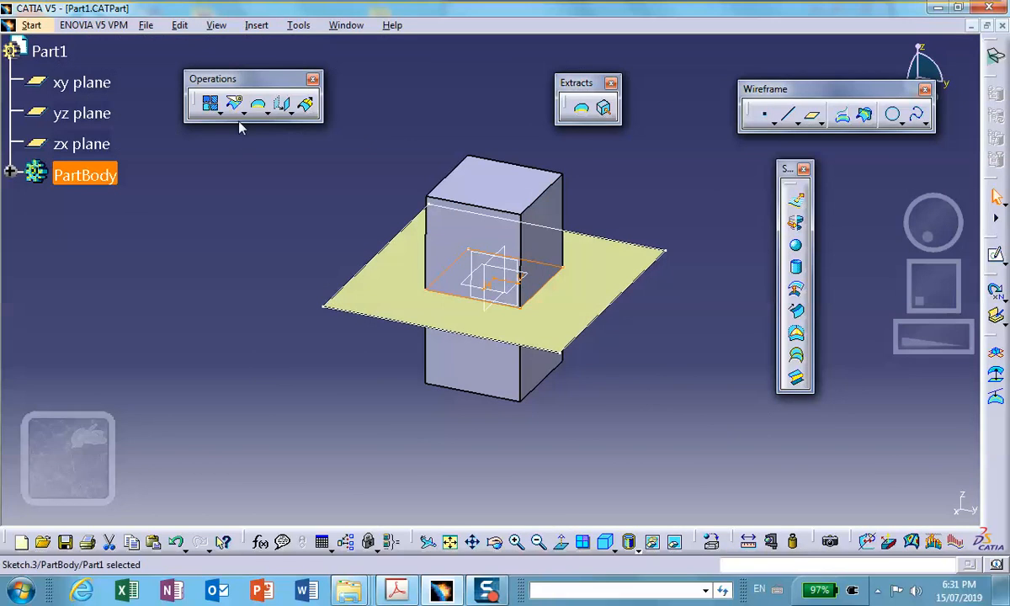
# Step: Split the filled 5 in square surface using the projected block outline sketch as the cutting element
pyautogui.click(230, 110)
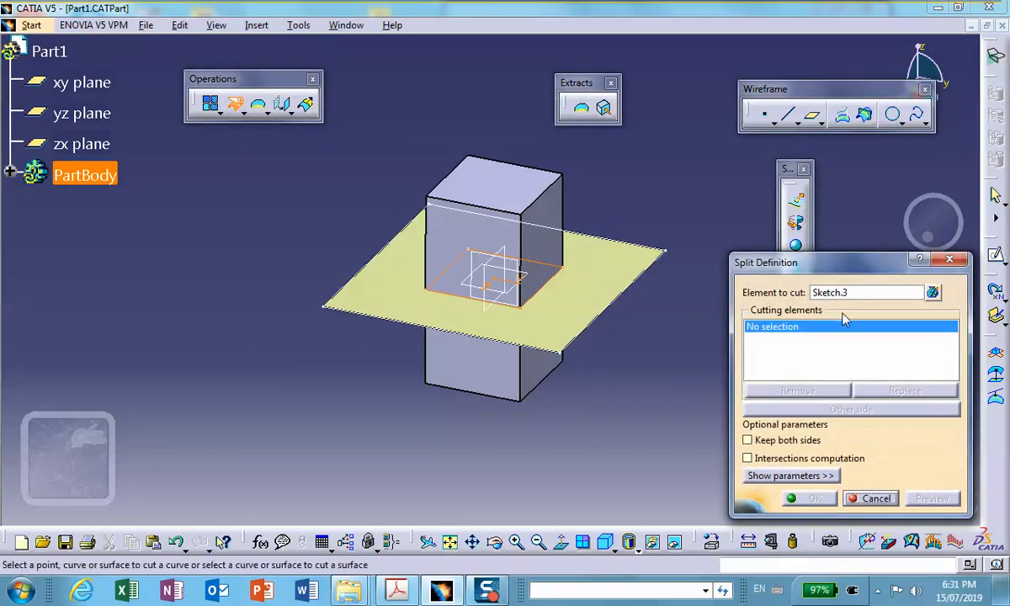
pyautogui.click(890, 500)
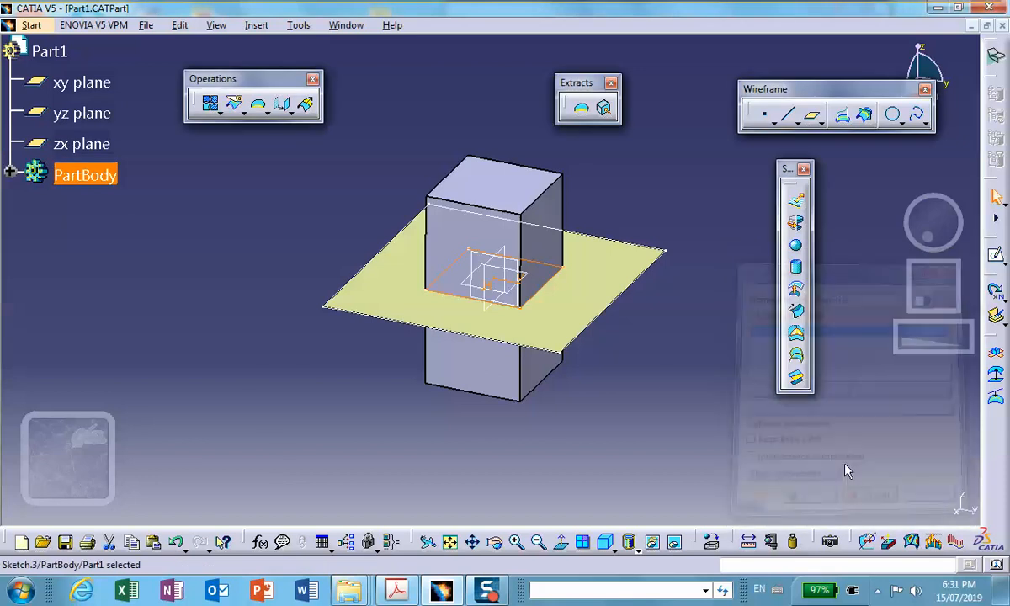
pyautogui.click(235, 102)
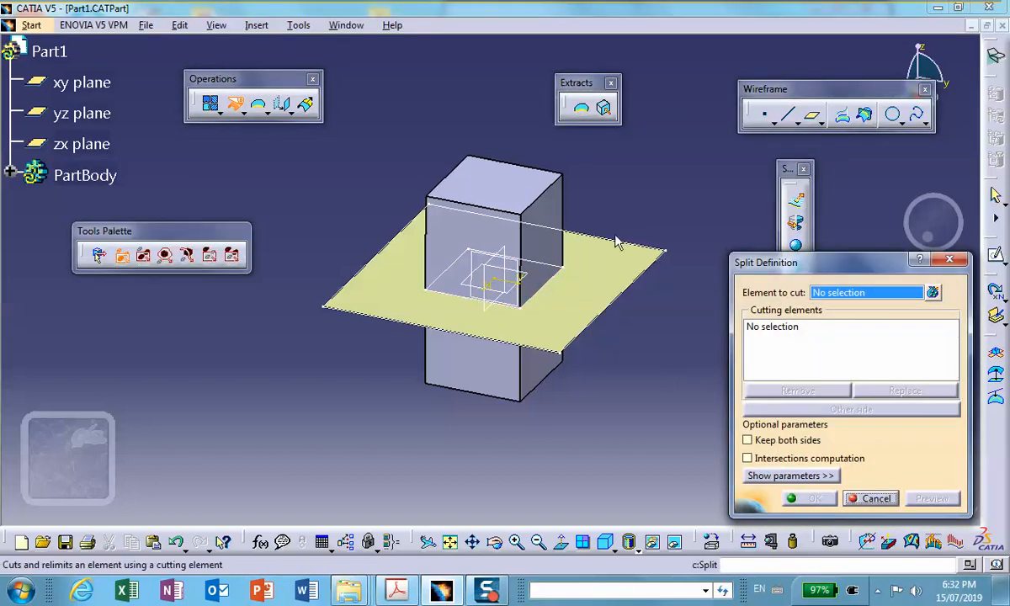
pyautogui.click(604, 279)
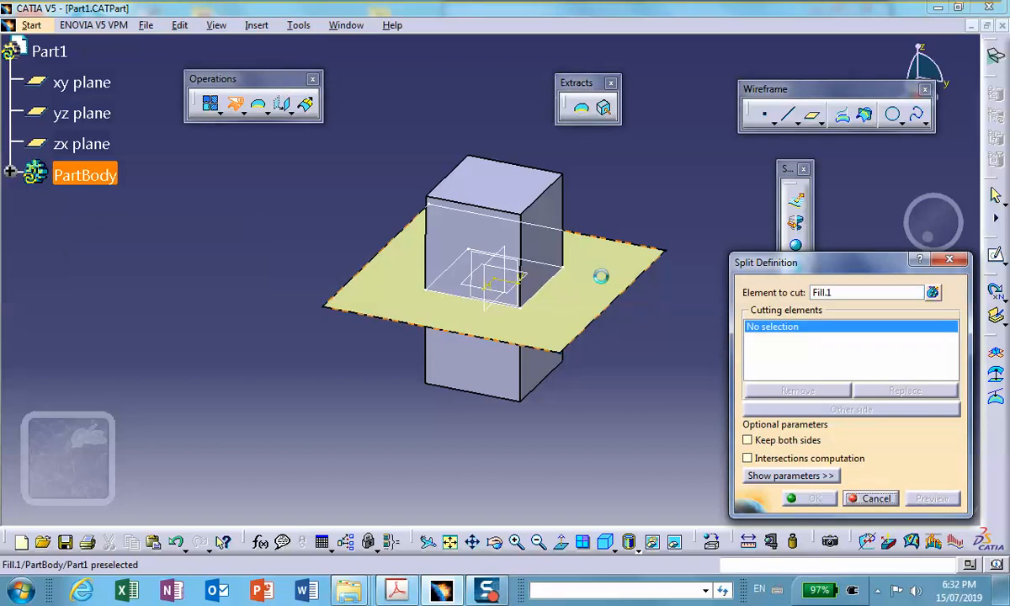
pyautogui.click(553, 280)
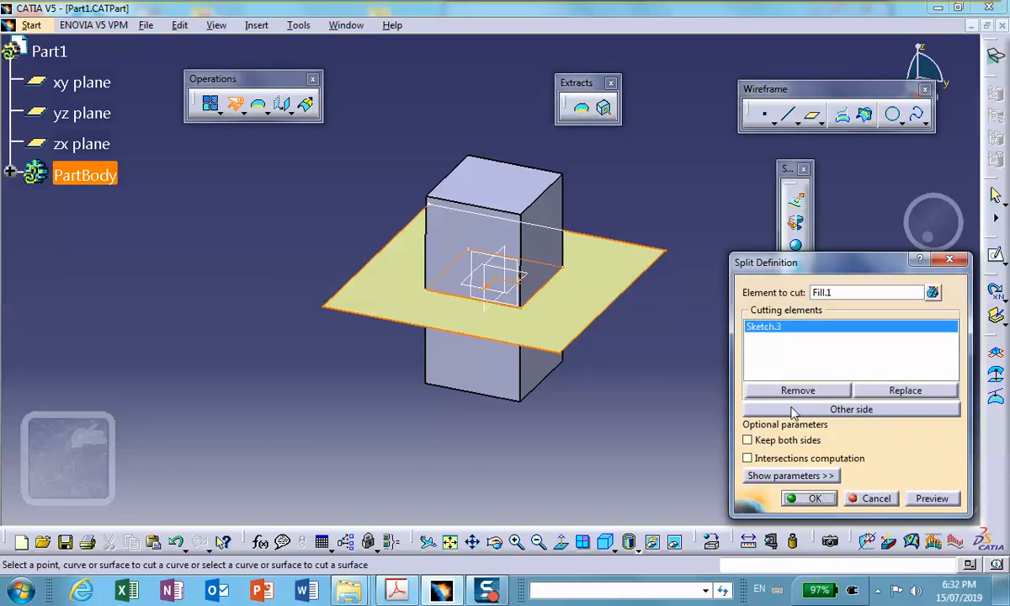
pyautogui.click(813, 498)
# Step: Hide the solid block to inspect the opening in the split surface, and make the block visible again
pyautogui.rightClick(510, 193)
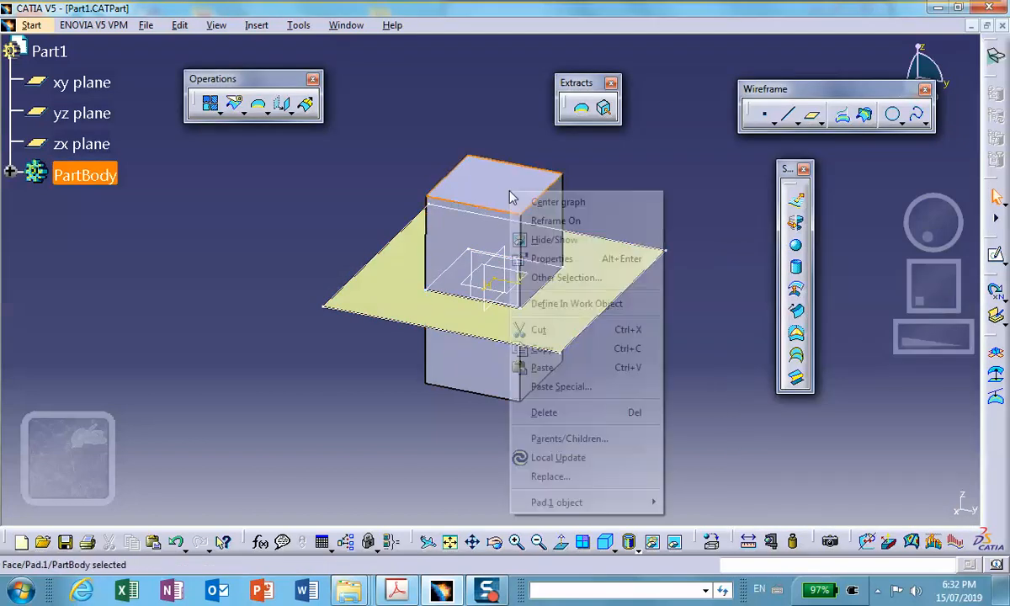
pyautogui.click(539, 241)
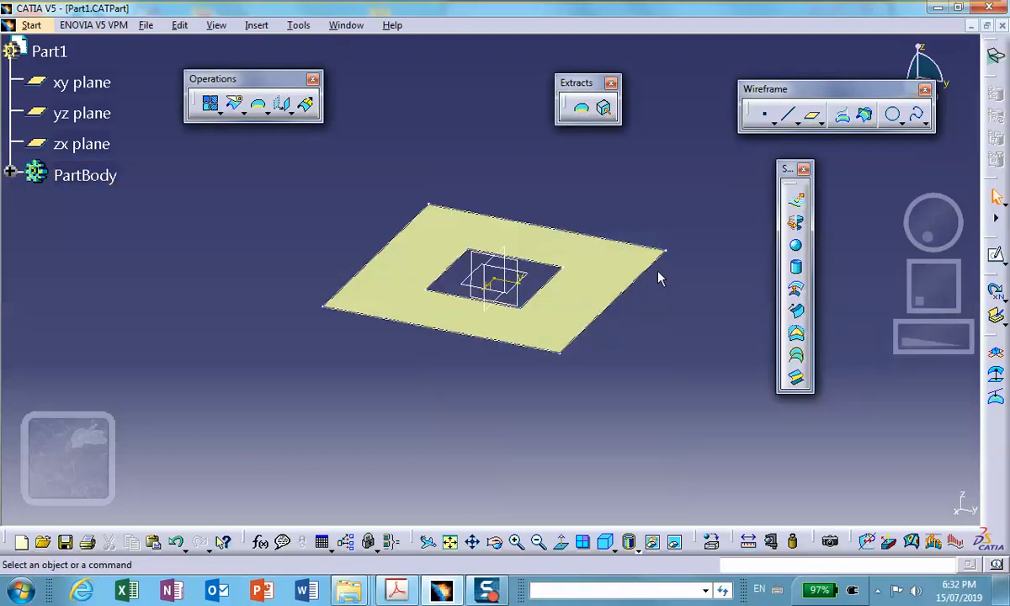
pyautogui.click(675, 543)
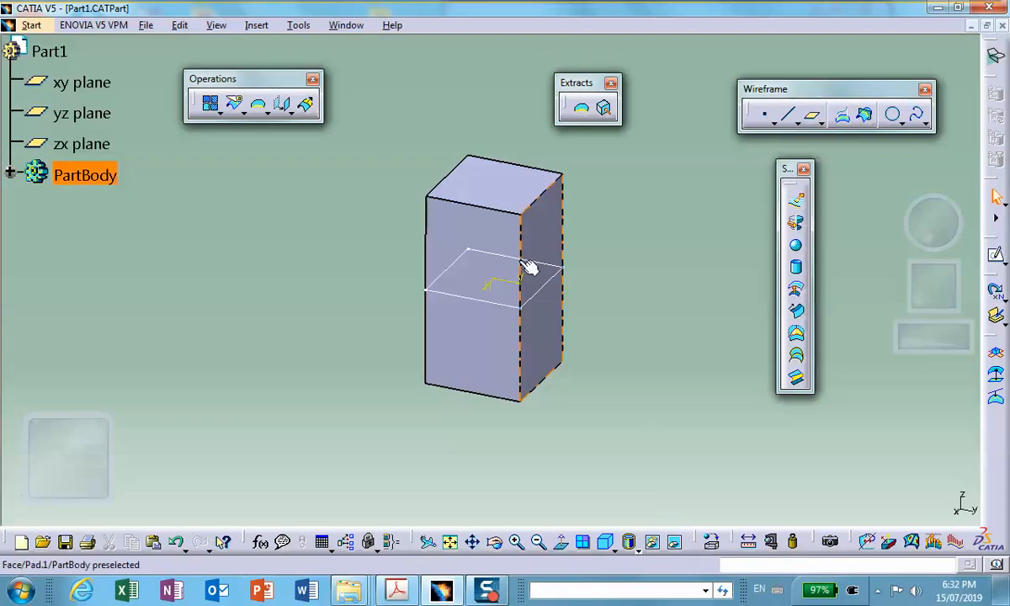
pyautogui.rightClick(510, 190)
pyautogui.click(539, 227)
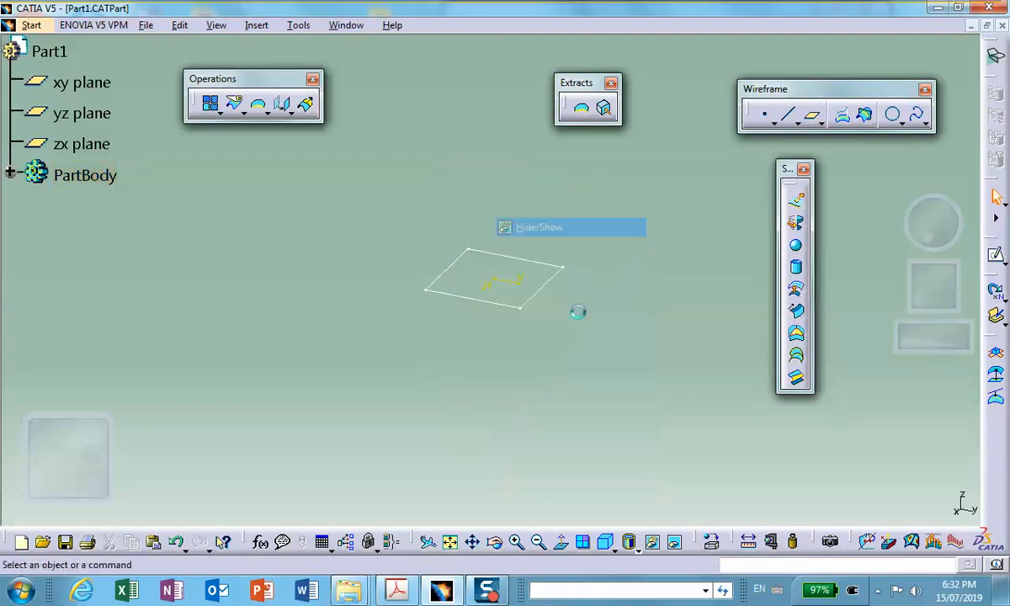
pyautogui.click(677, 544)
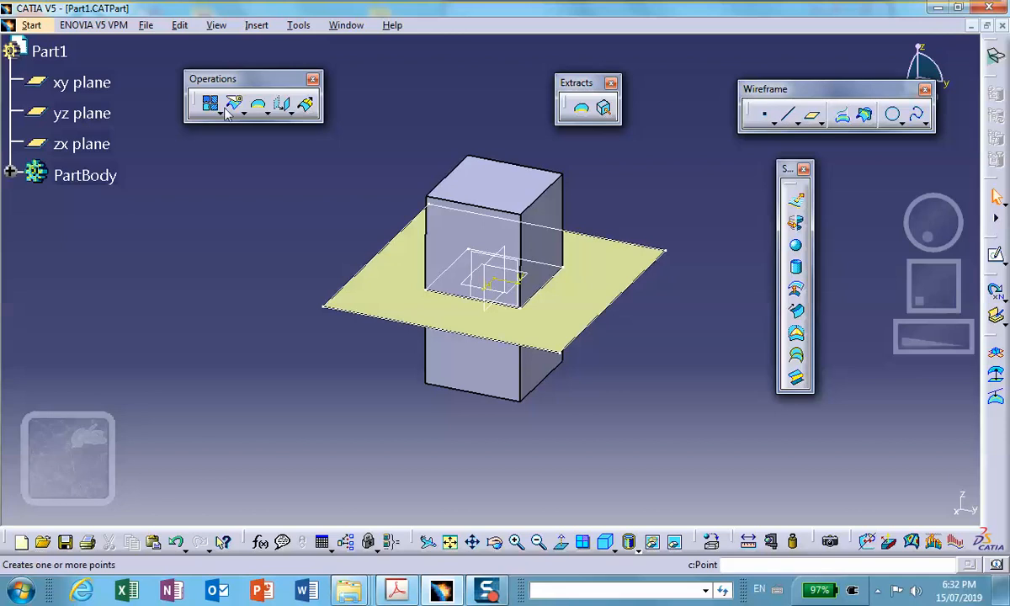
# Step: Create a 5 in Point-Direction line from the far-right corner of the outer square along the Z Component, reversed to run downward
pyautogui.click(786, 112)
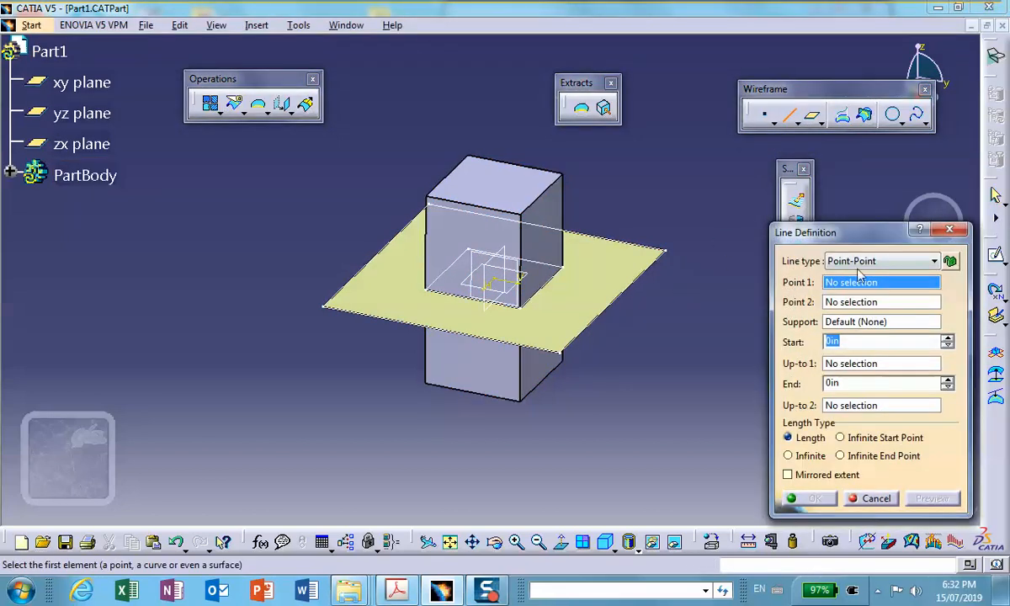
pyautogui.click(919, 263)
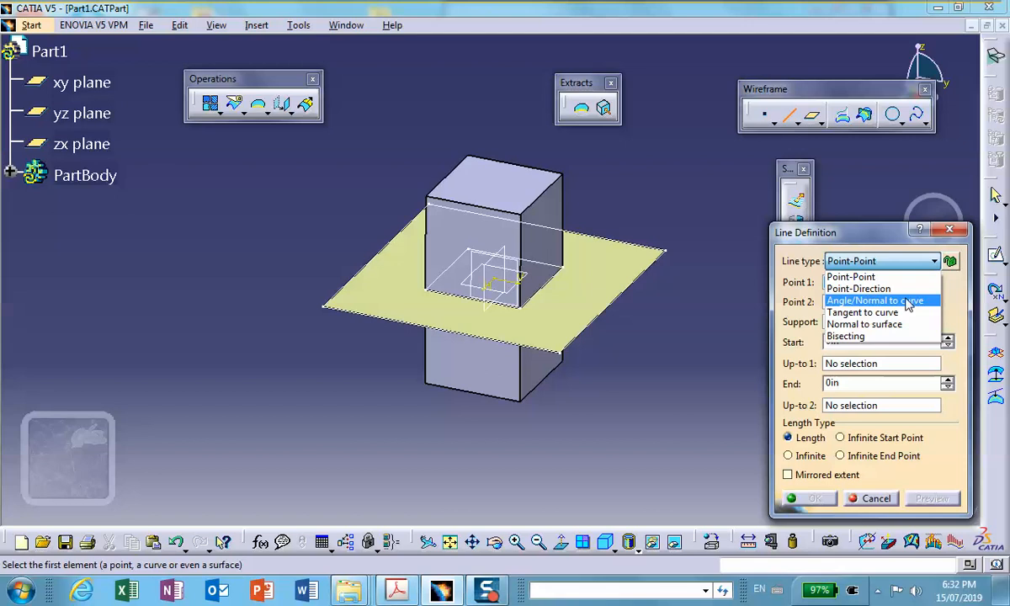
pyautogui.click(859, 289)
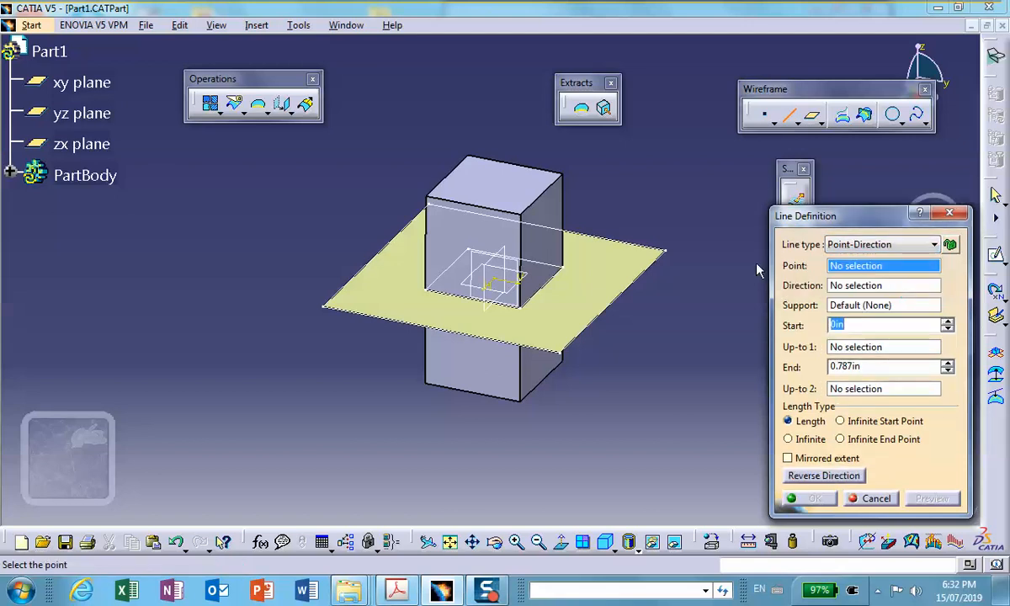
pyautogui.click(665, 249)
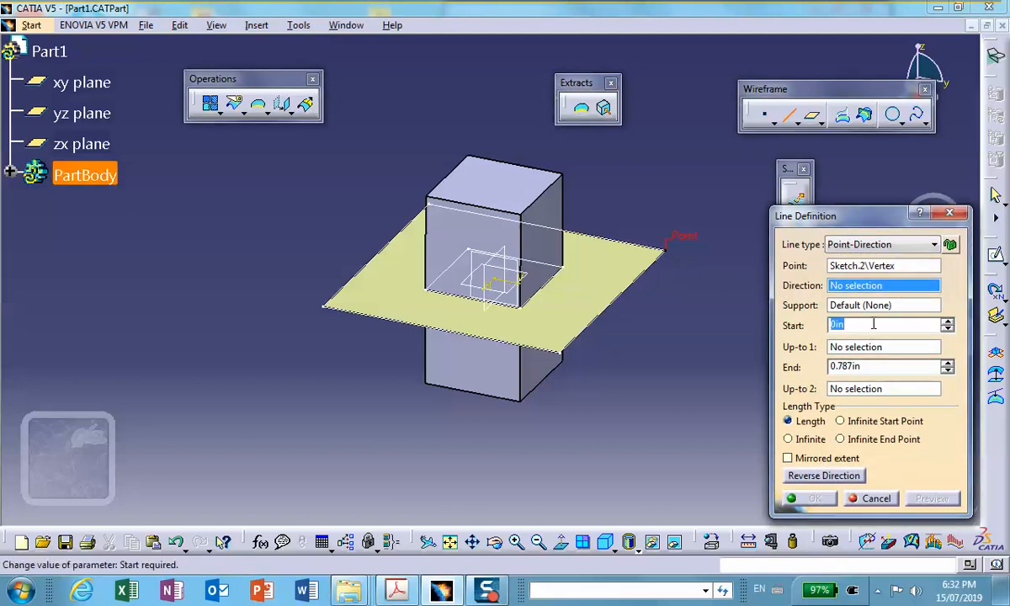
pyautogui.rightClick(860, 290)
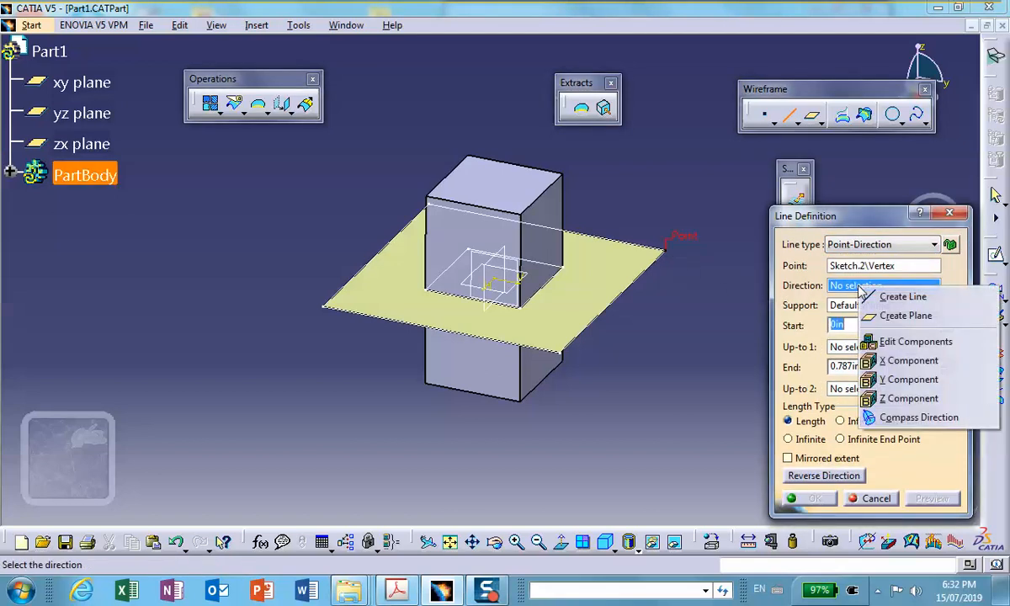
pyautogui.click(890, 395)
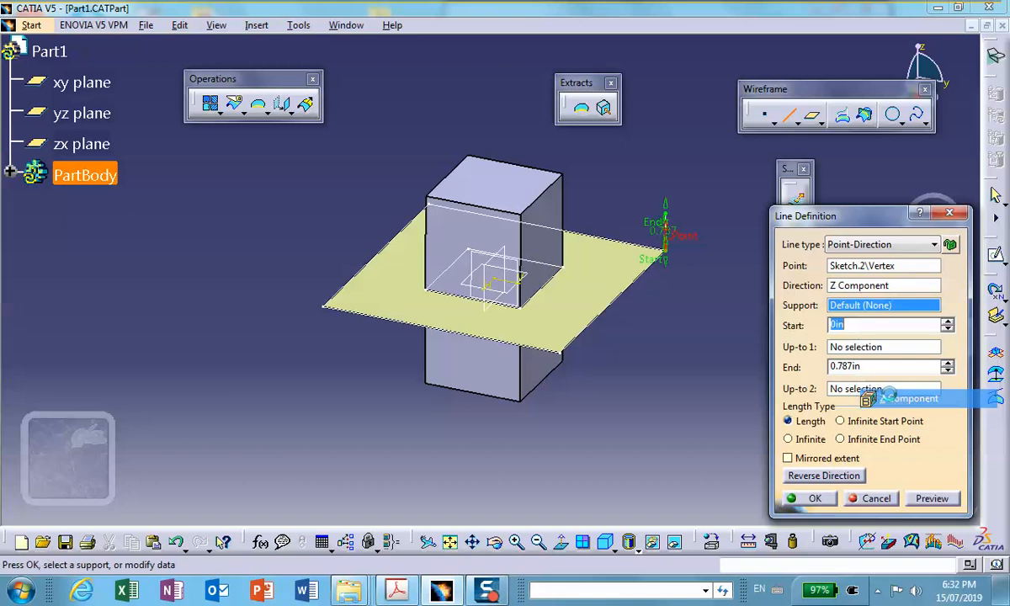
pyautogui.click(821, 476)
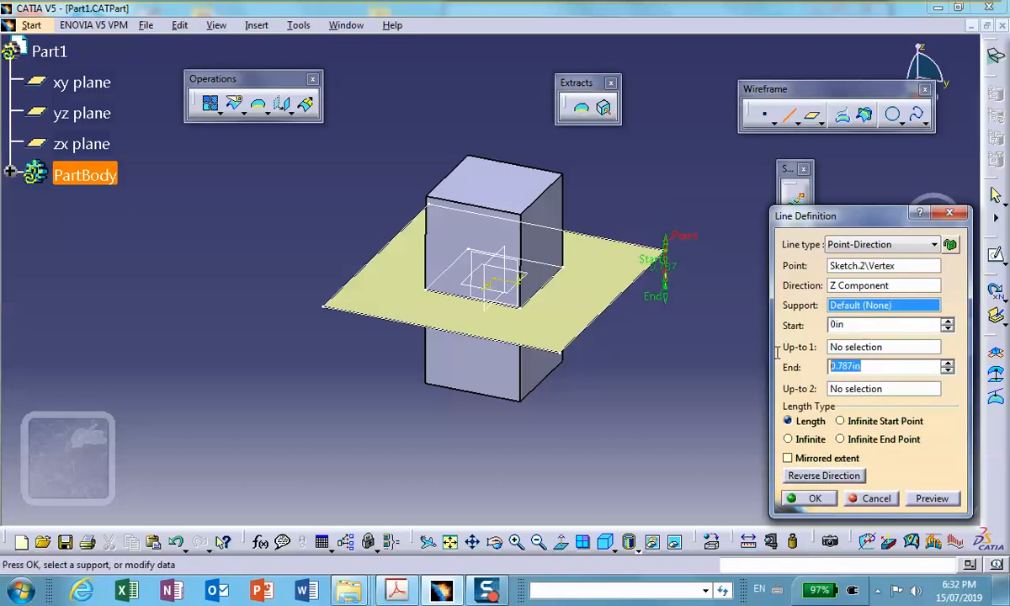
pyautogui.write('5')
pyautogui.press('Return')
pyautogui.moveTo(651, 279)
pyautogui.mouseDown(button='middle')
pyautogui.moveTo(645, 269)
pyautogui.moveTo(647, 298)
pyautogui.mouseUp(button='middle')
pyautogui.moveTo(570, 306); pyautogui.dragTo(555, 287, button='middle')
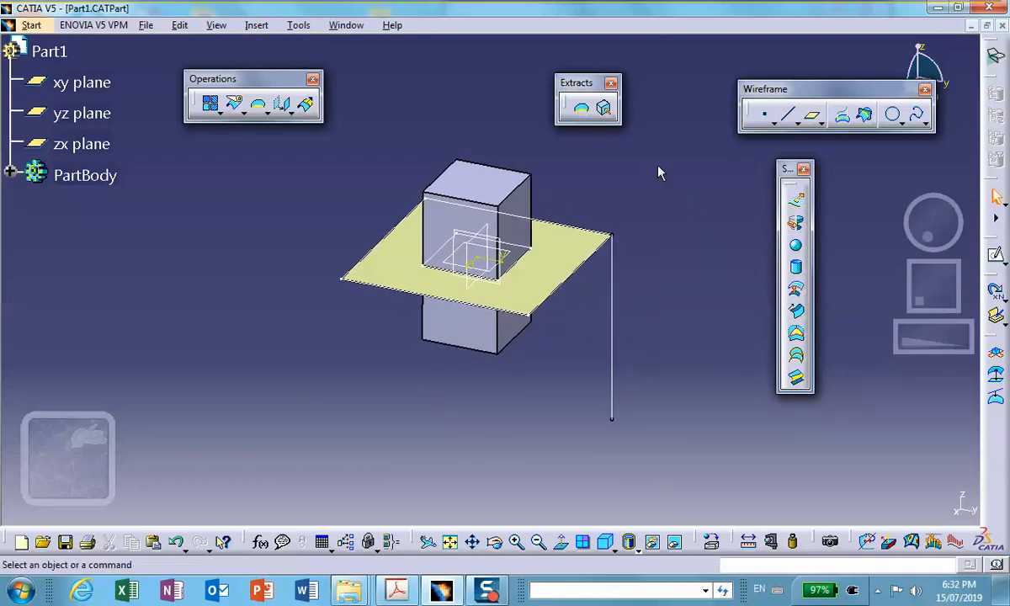
# Step: Create a second 5 in vertical line running down from the near-right corner of the outer square, using the reversed Z Component direction
pyautogui.click(788, 114)
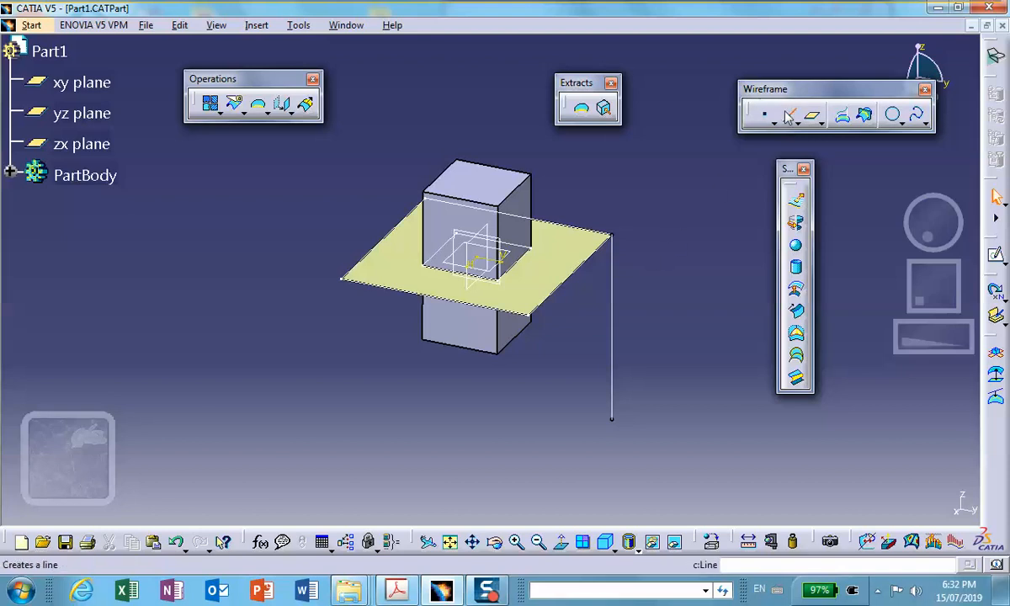
pyautogui.click(788, 116)
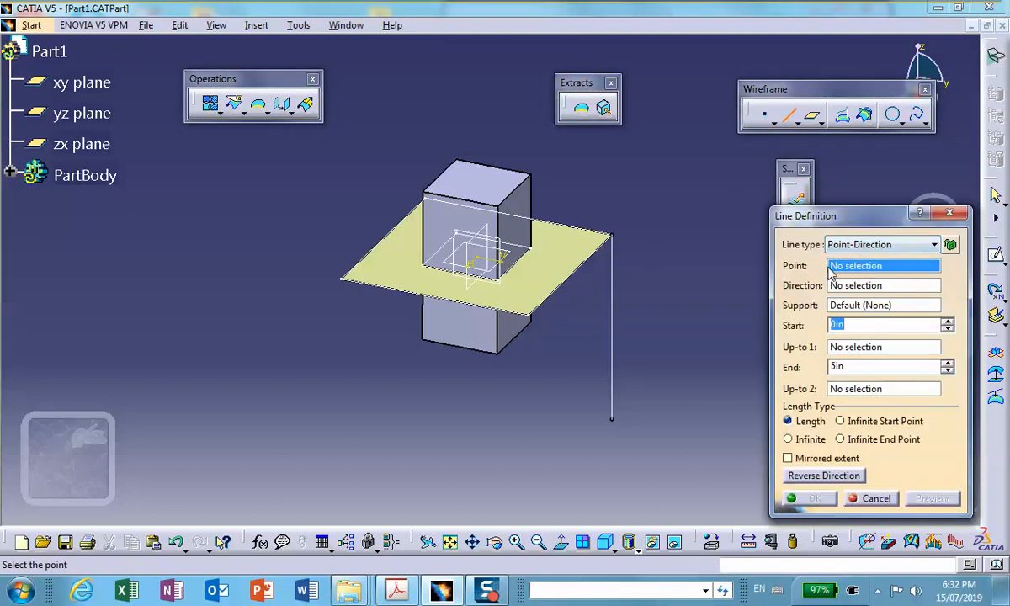
pyautogui.click(532, 319)
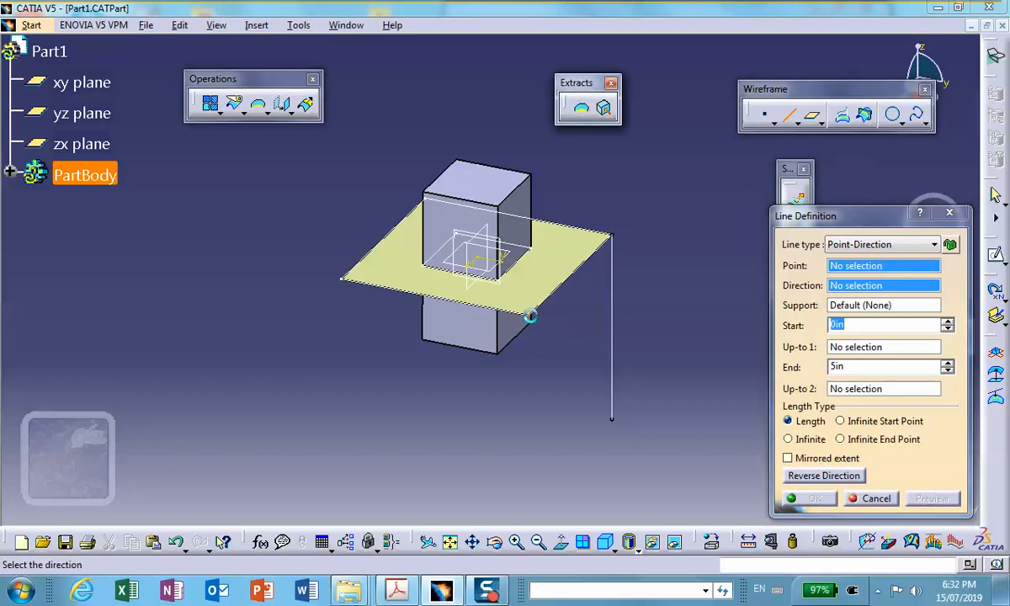
pyautogui.rightClick(852, 291)
pyautogui.click(896, 399)
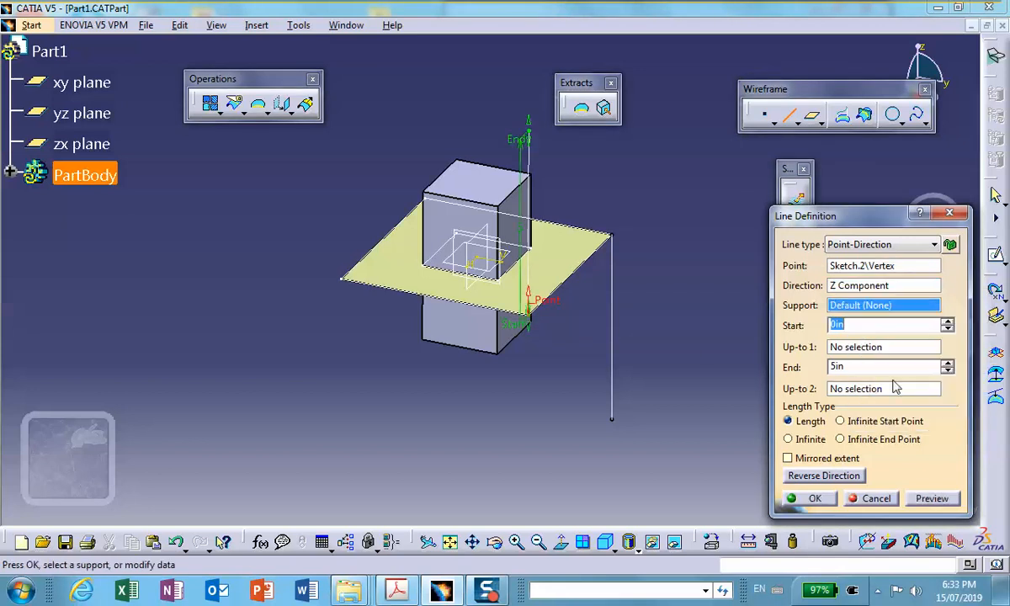
pyautogui.click(824, 476)
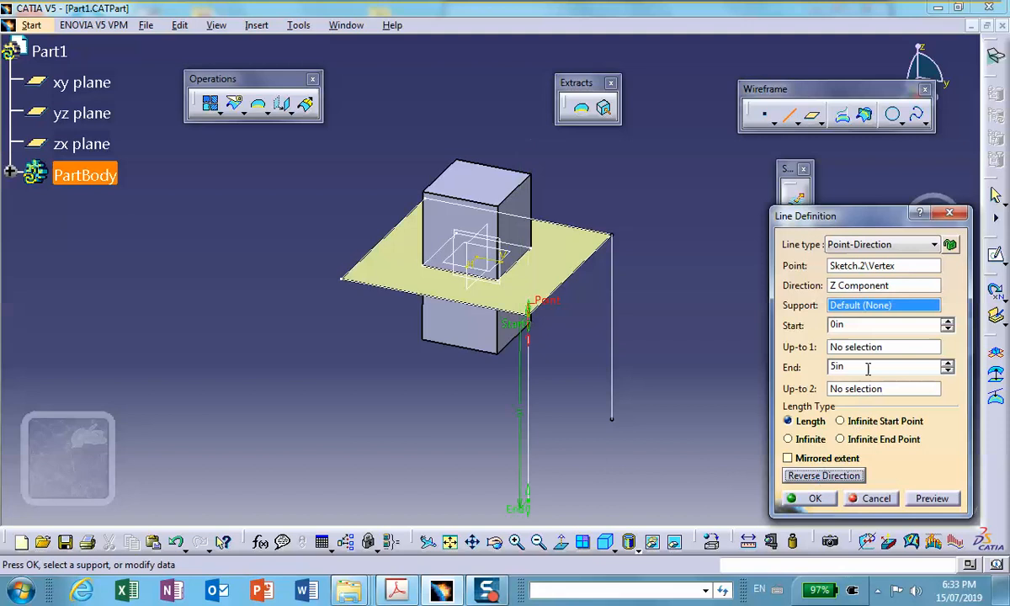
pyautogui.click(815, 498)
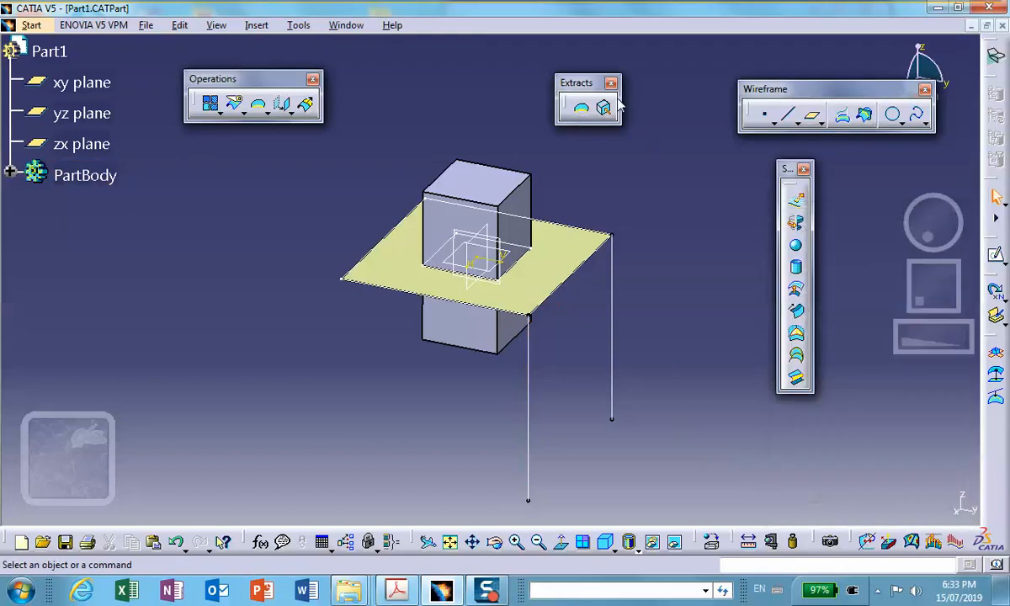
# Step: Add a third 5 in leg line running down from the near-left corner of the outer square, along the reversed Z Component
pyautogui.click(792, 114)
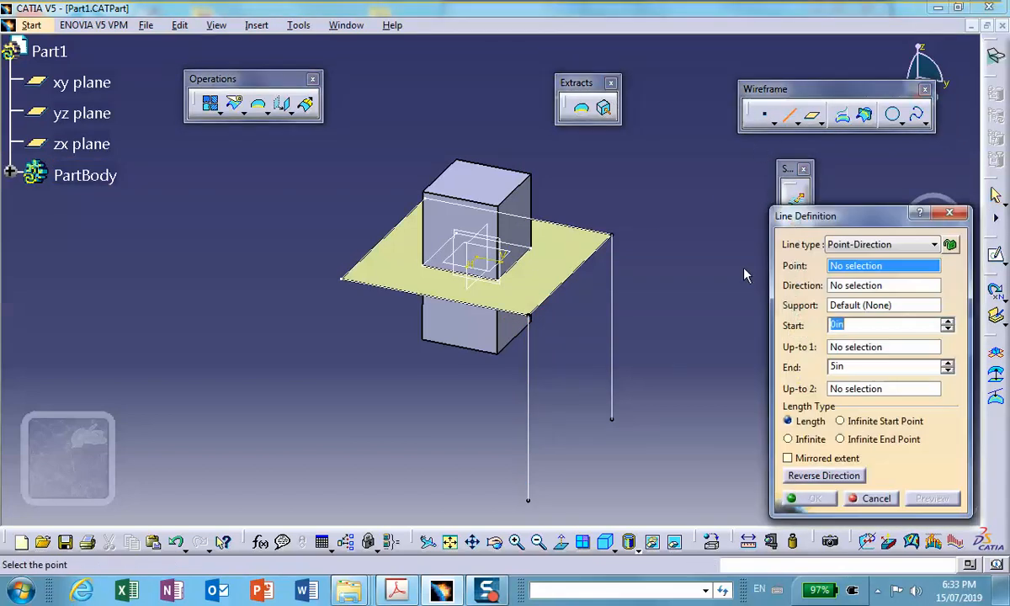
pyautogui.click(345, 278)
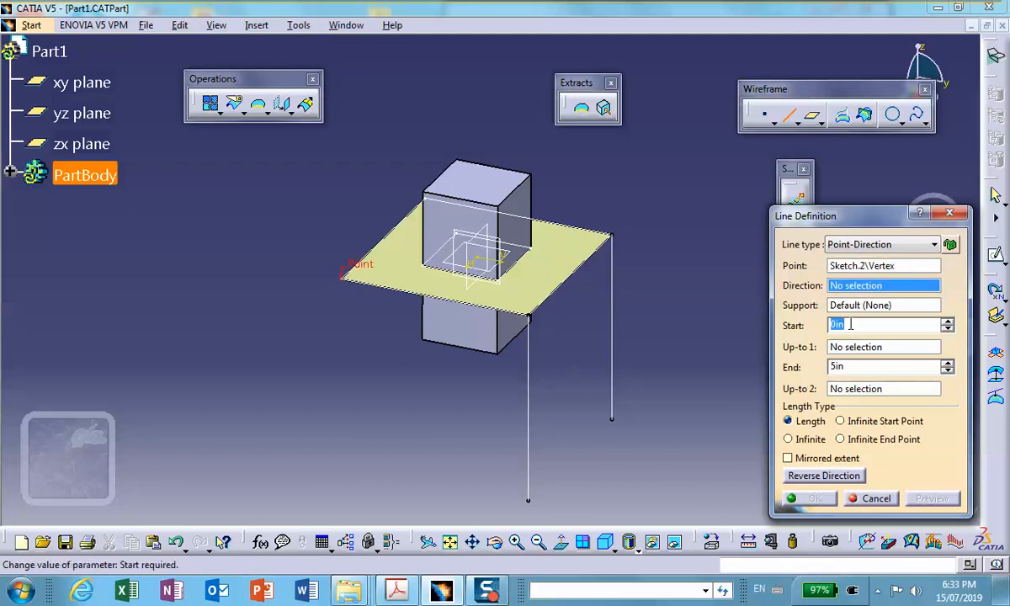
pyautogui.rightClick(873, 289)
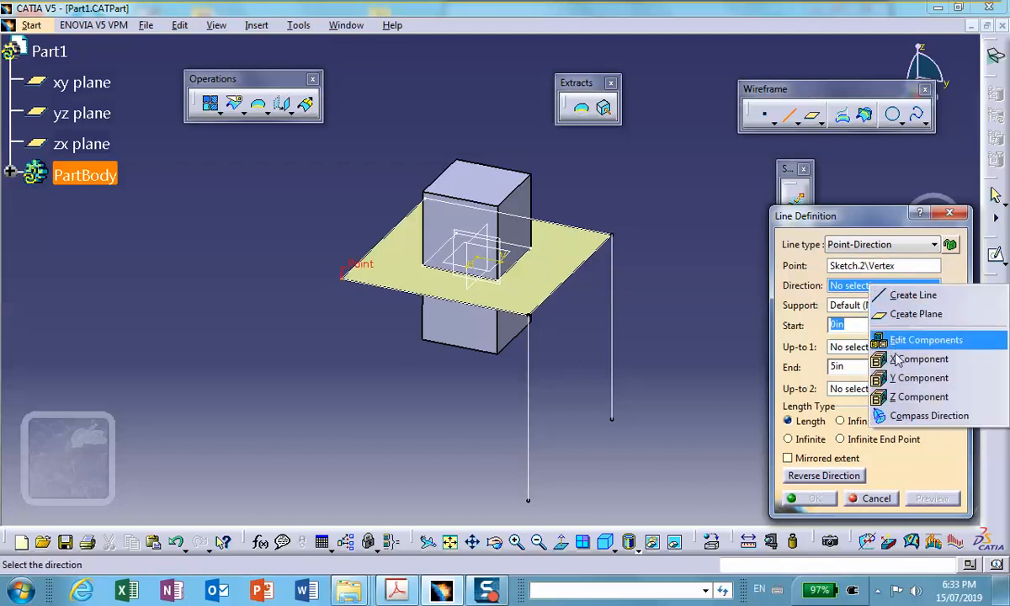
pyautogui.click(905, 396)
pyautogui.click(832, 477)
pyautogui.click(833, 500)
pyautogui.moveTo(419, 354); pyautogui.dragTo(649, 326, button='middle')
pyautogui.moveTo(299, 146); pyautogui.dragTo(307, 177, button='middle')
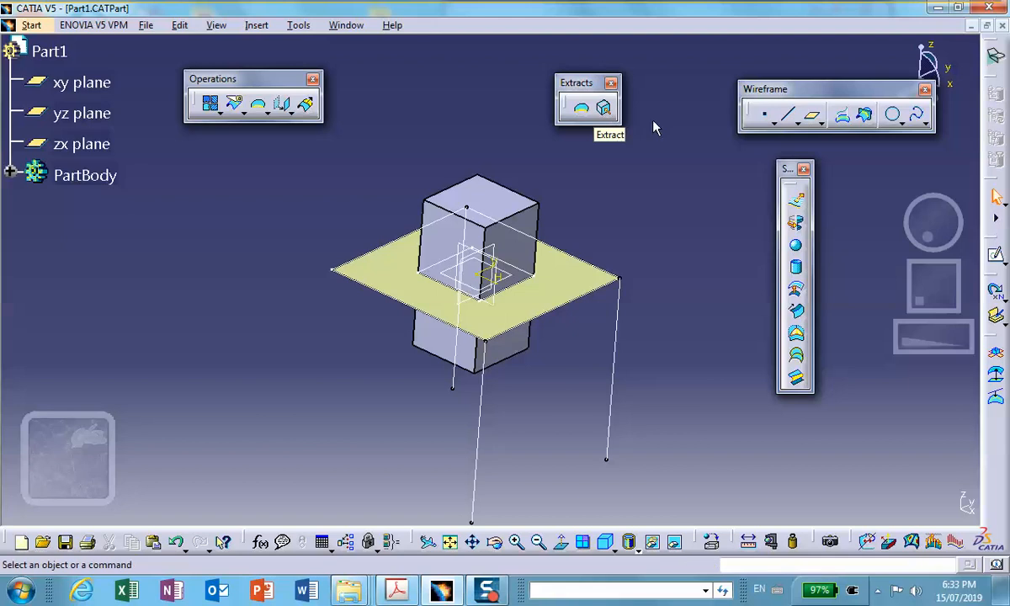
# Step: Add the fourth 5 in leg line running down from the square's remaining corner, along the reversed Z Component
pyautogui.click(791, 119)
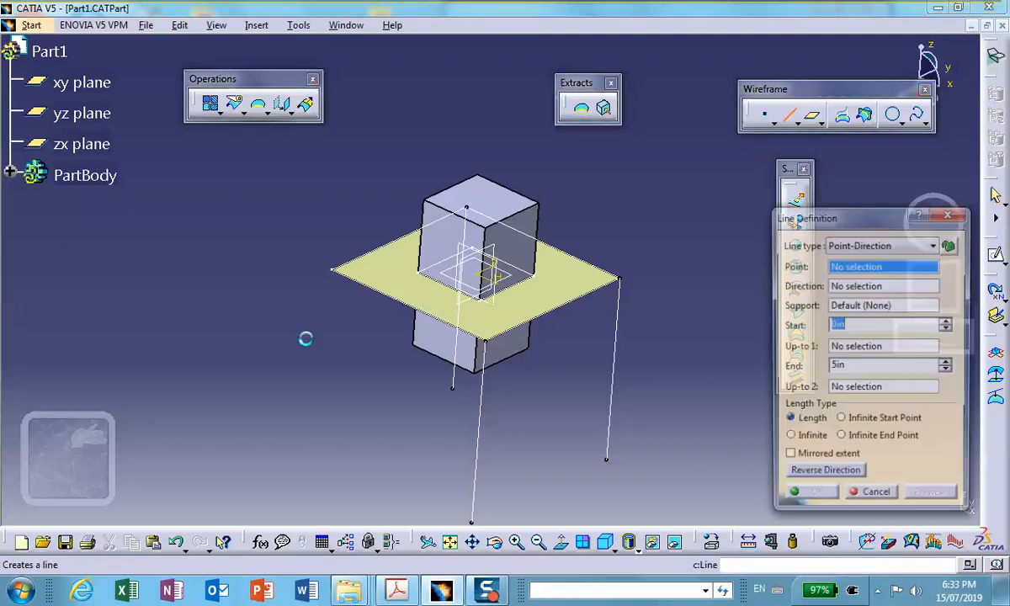
pyautogui.click(333, 269)
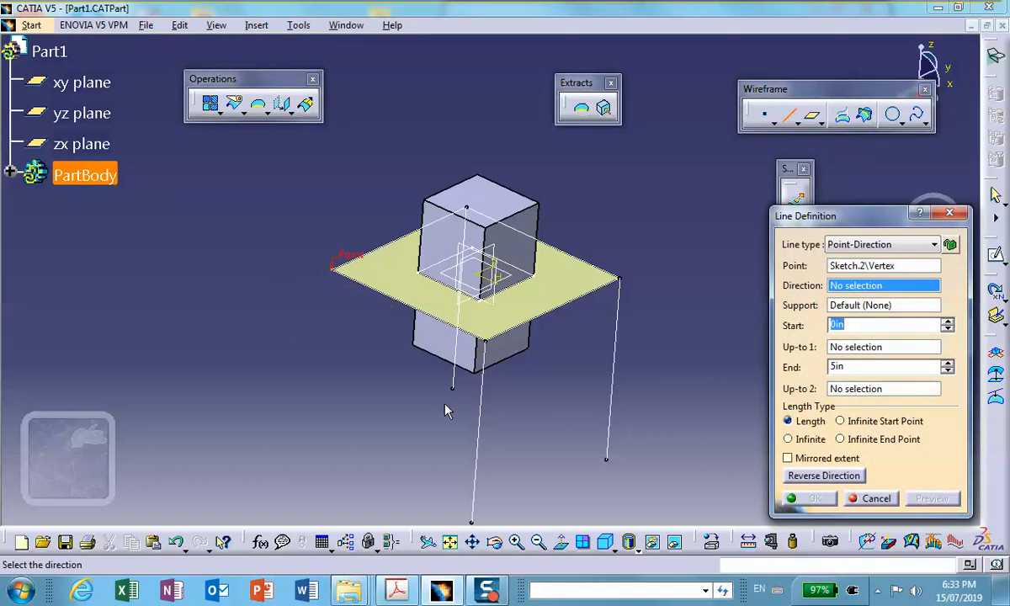
pyautogui.rightClick(876, 284)
pyautogui.click(846, 396)
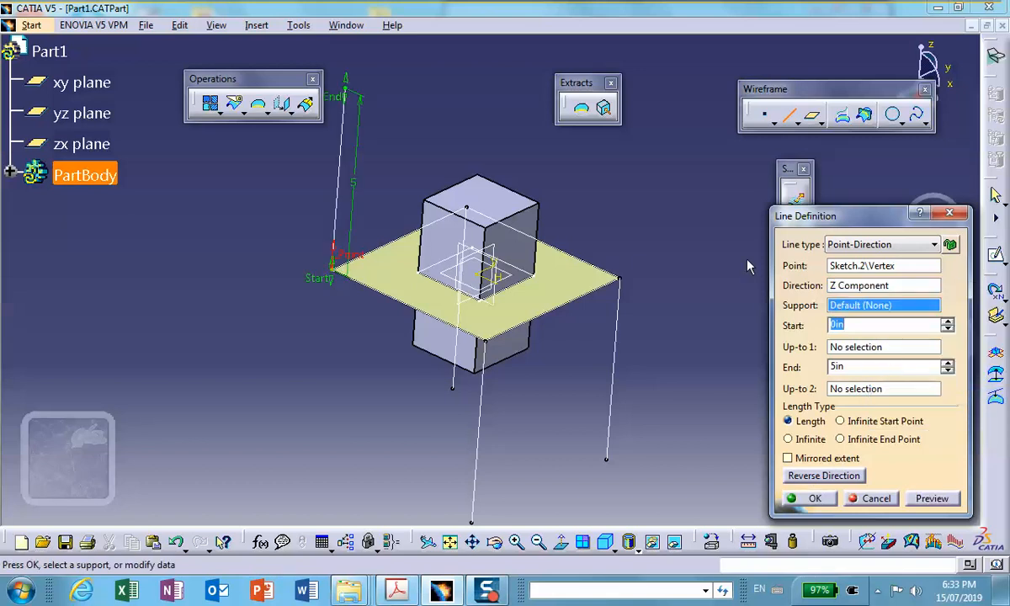
pyautogui.click(806, 476)
pyautogui.click(825, 503)
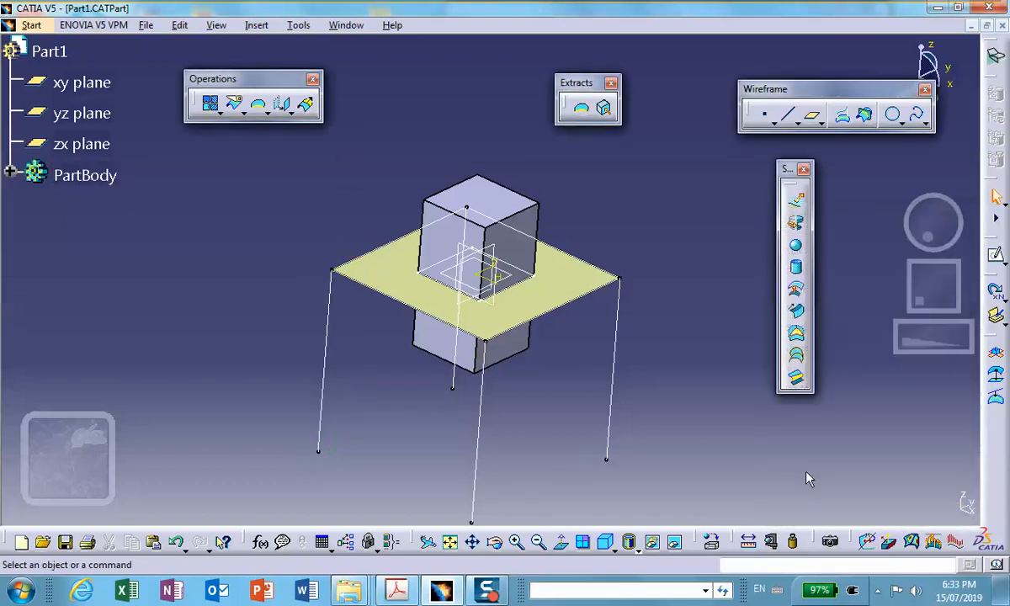
pyautogui.moveTo(748, 324); pyautogui.dragTo(648, 354, button='middle')
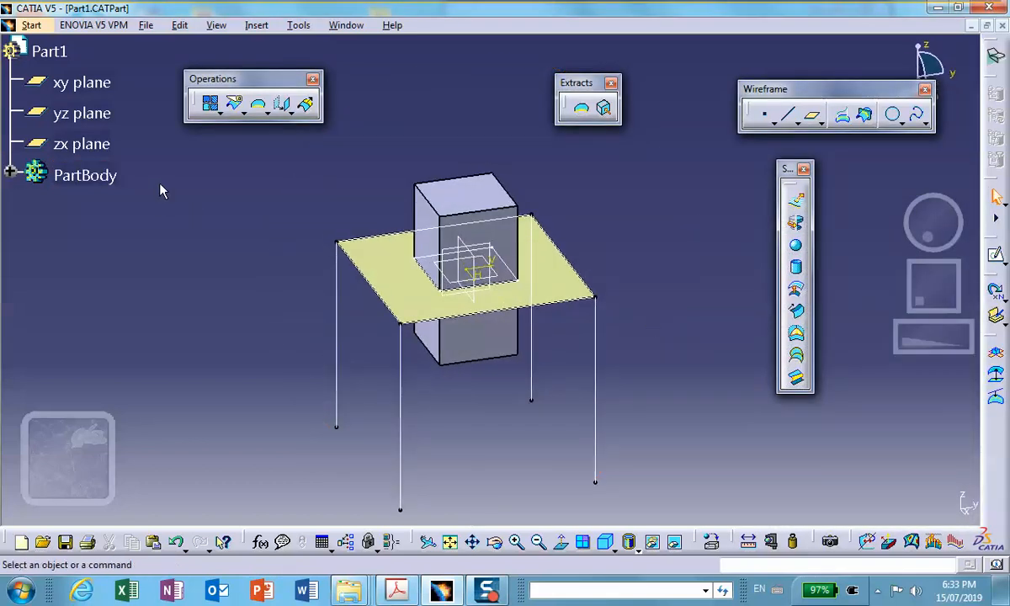
# Step: Apply the Steel material from the default material catalog's metals to Part1
pyautogui.click(711, 541)
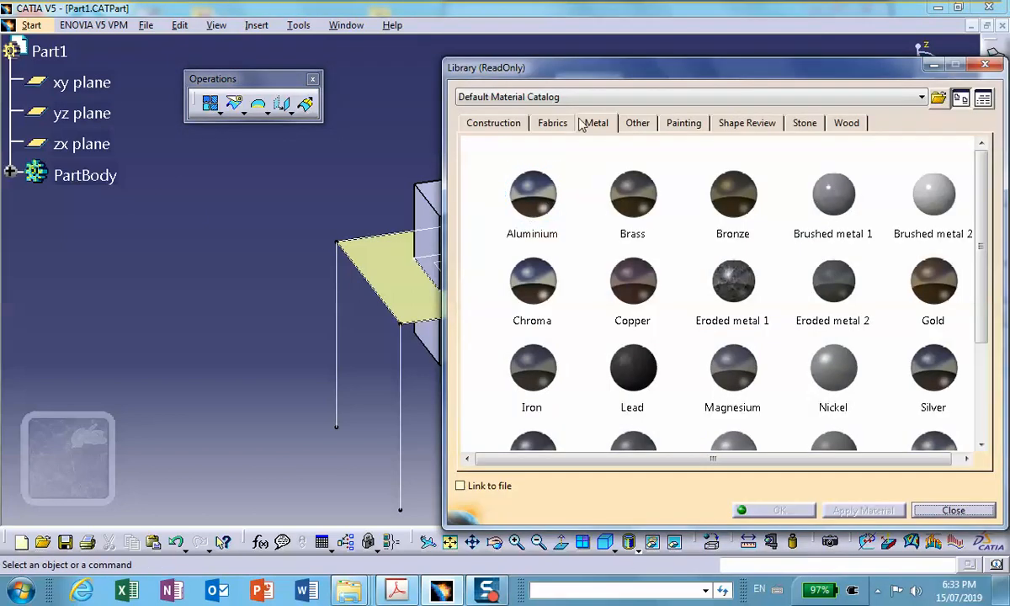
pyautogui.scroll(-4, 579, 288)
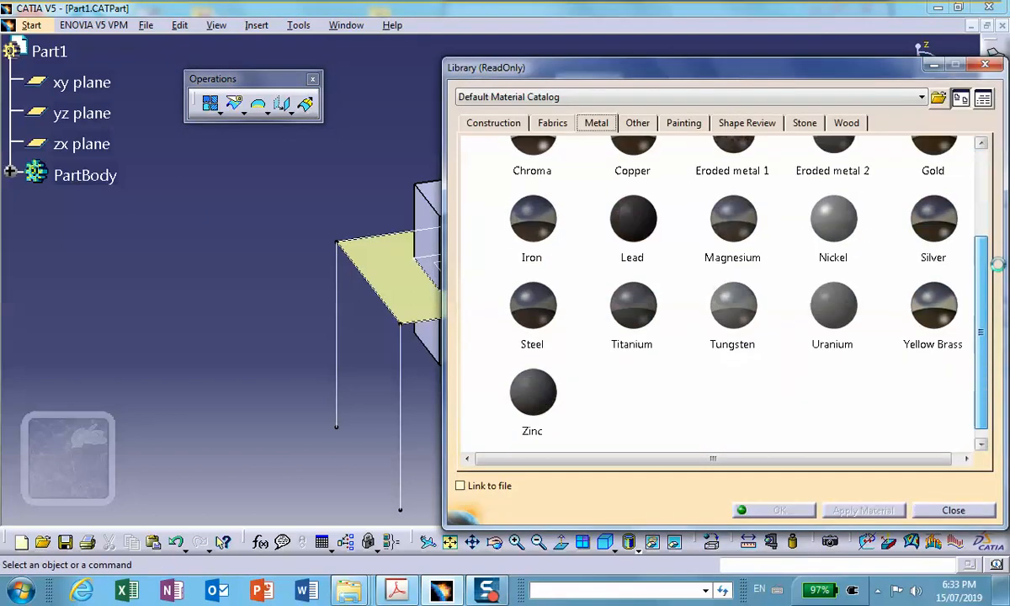
pyautogui.click(49, 52)
pyautogui.click(780, 510)
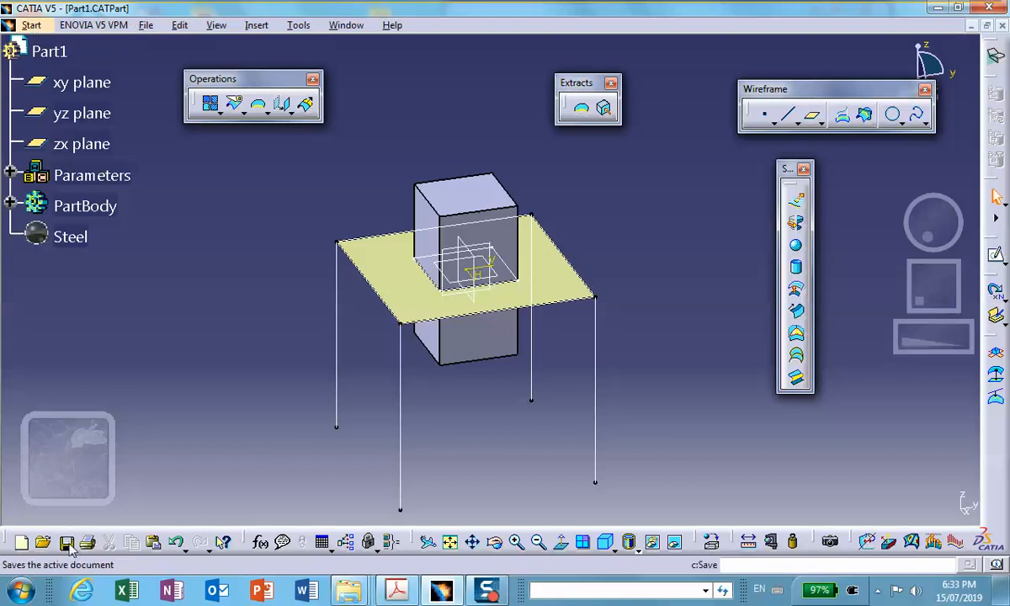
# Step: Save the part through Save Management as Part1.CATPart in the Hybrid_Table_Single_Part folder, overwriting the existing file
pyautogui.click(145, 26)
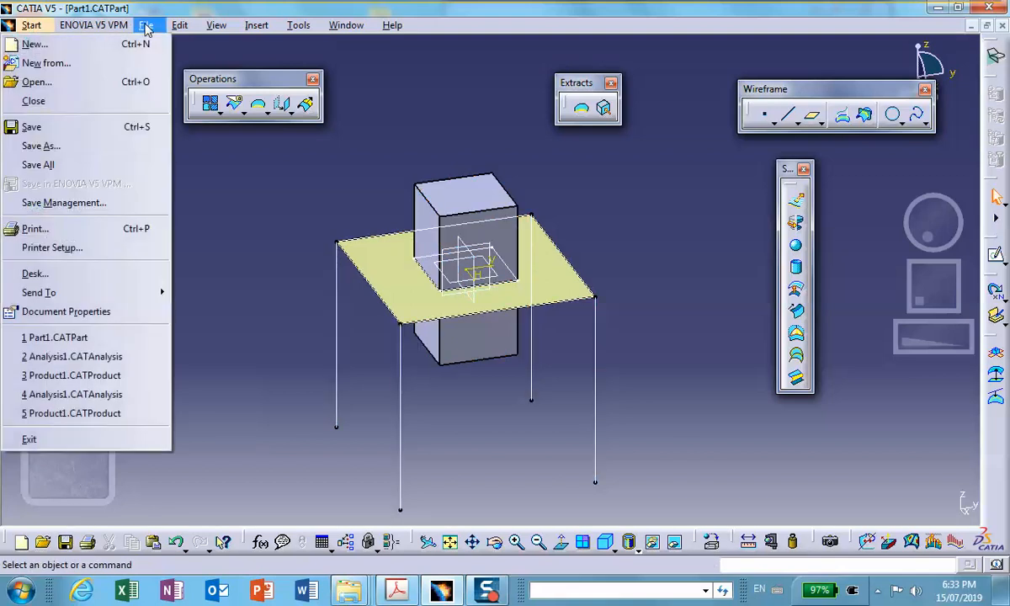
pyautogui.click(86, 204)
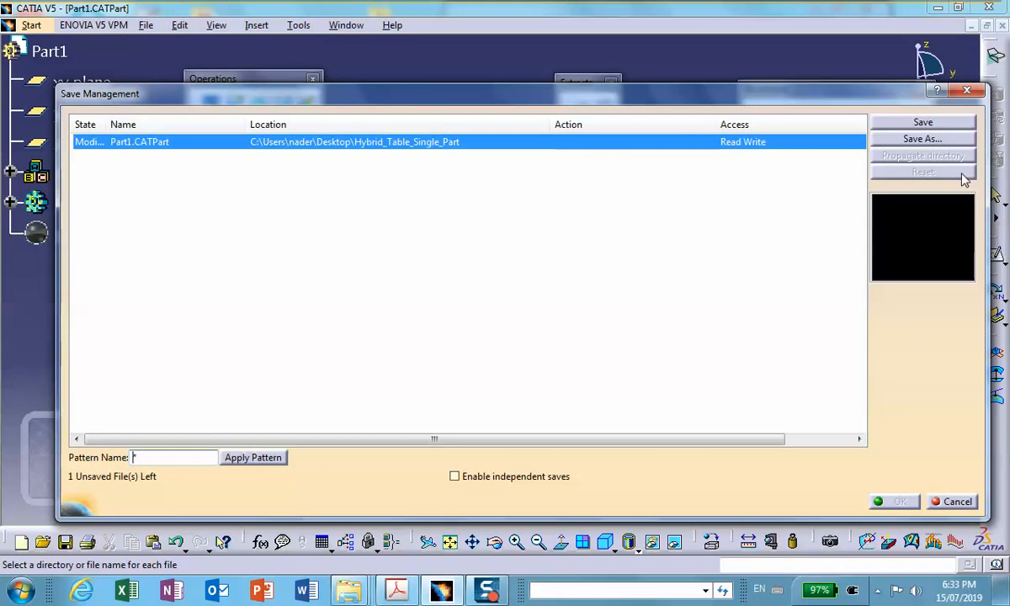
pyautogui.click(937, 141)
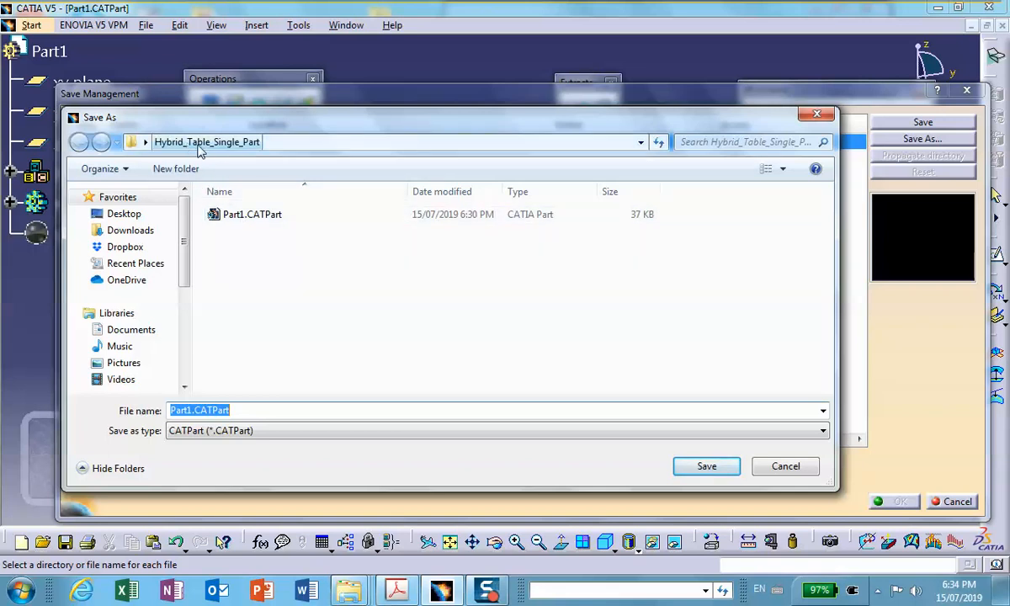
pyautogui.click(709, 467)
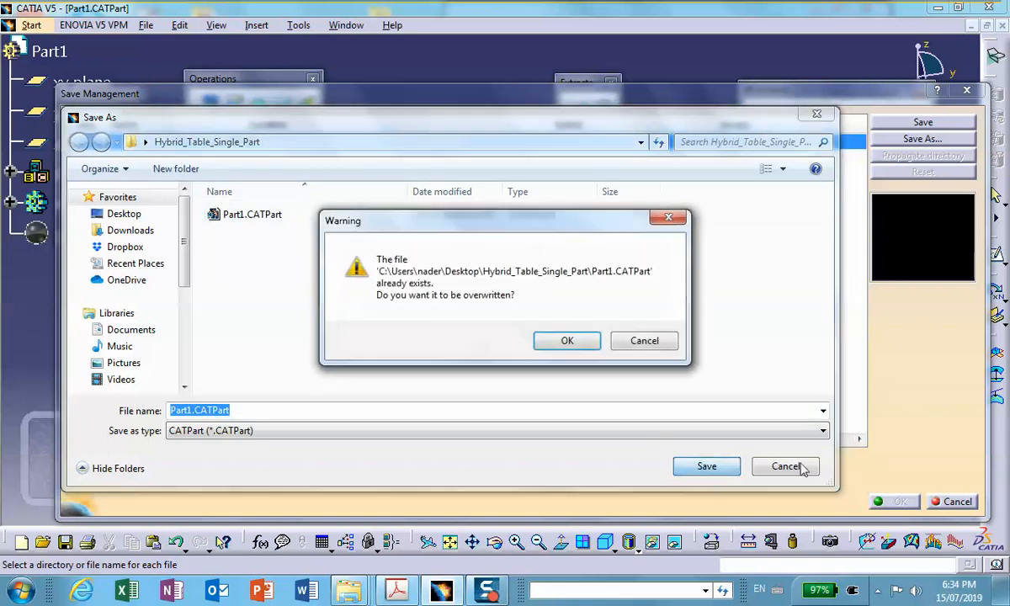
pyautogui.click(569, 342)
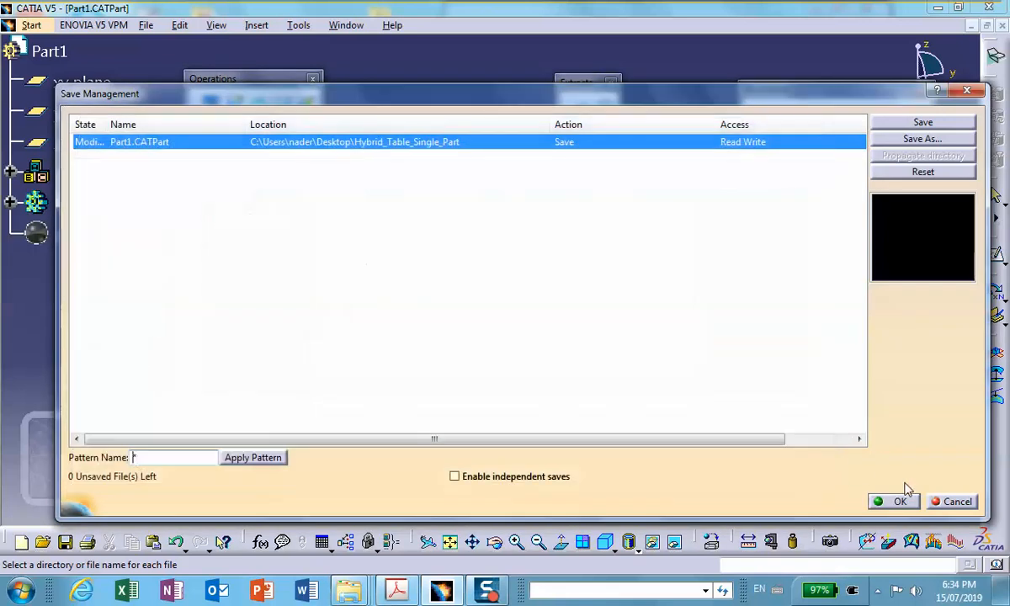
pyautogui.click(897, 500)
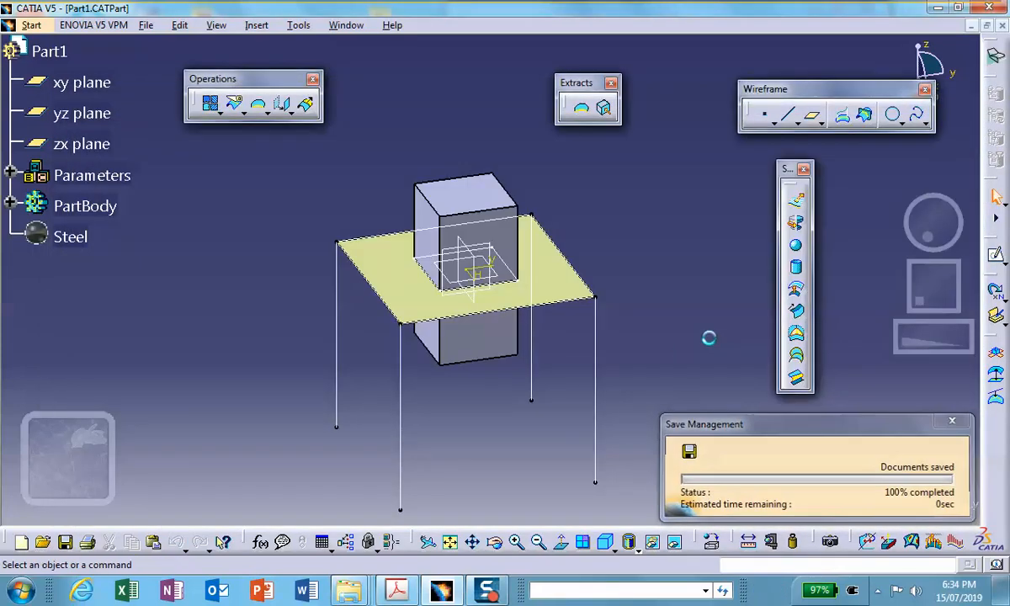
# Step: Switch to the Generative Structural Analysis workbench and create a Static Analysis case for the part
pyautogui.click(31, 25)
pyautogui.moveTo(99, 222)
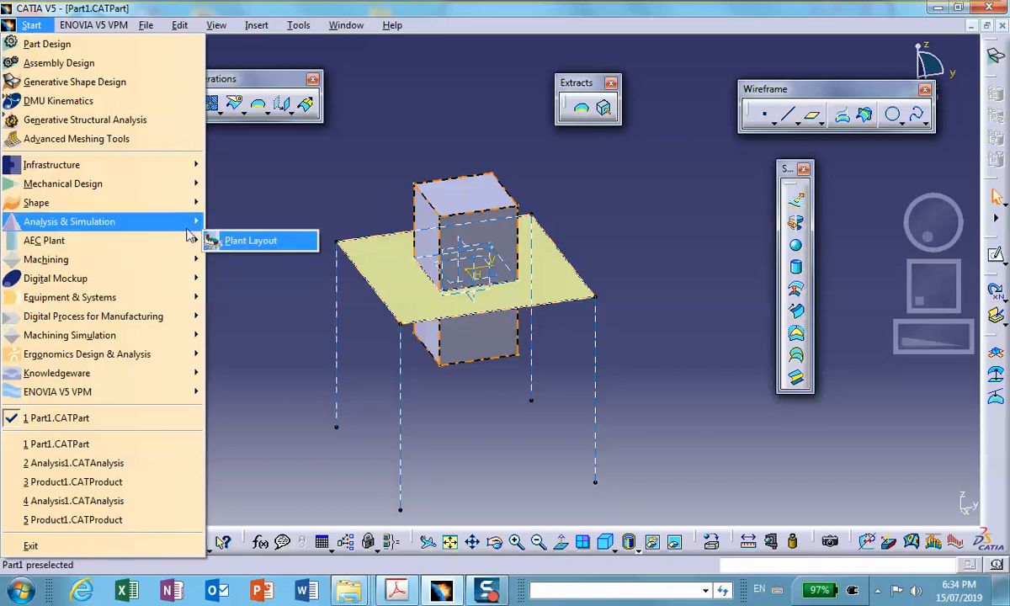
pyautogui.click(237, 242)
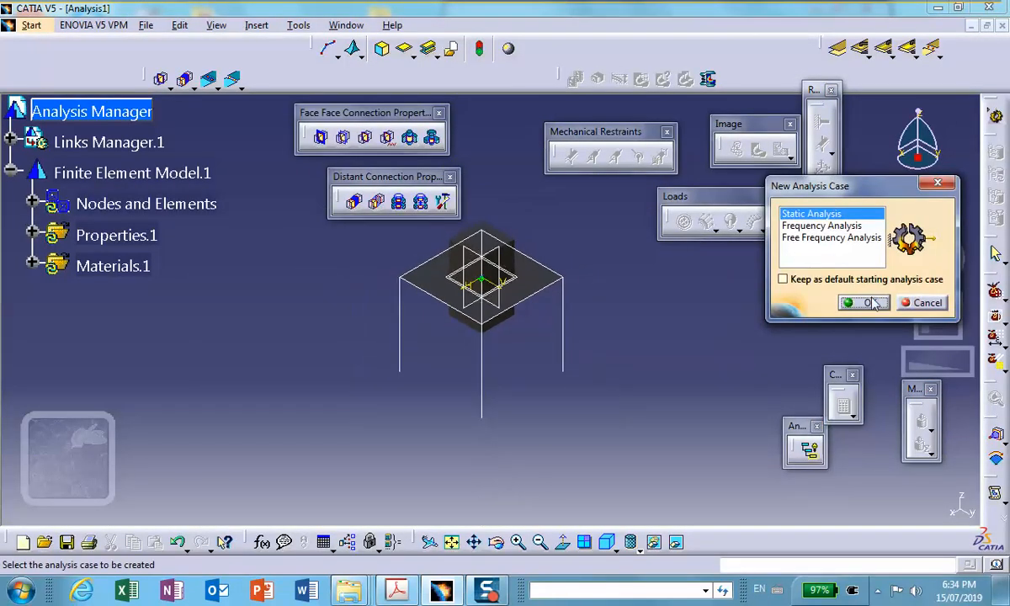
pyautogui.click(867, 303)
# Step: Hide the outer square sketch of the tabletop and the inner square sketch around the block
pyautogui.moveTo(582, 322); pyautogui.dragTo(612, 368, button='middle')
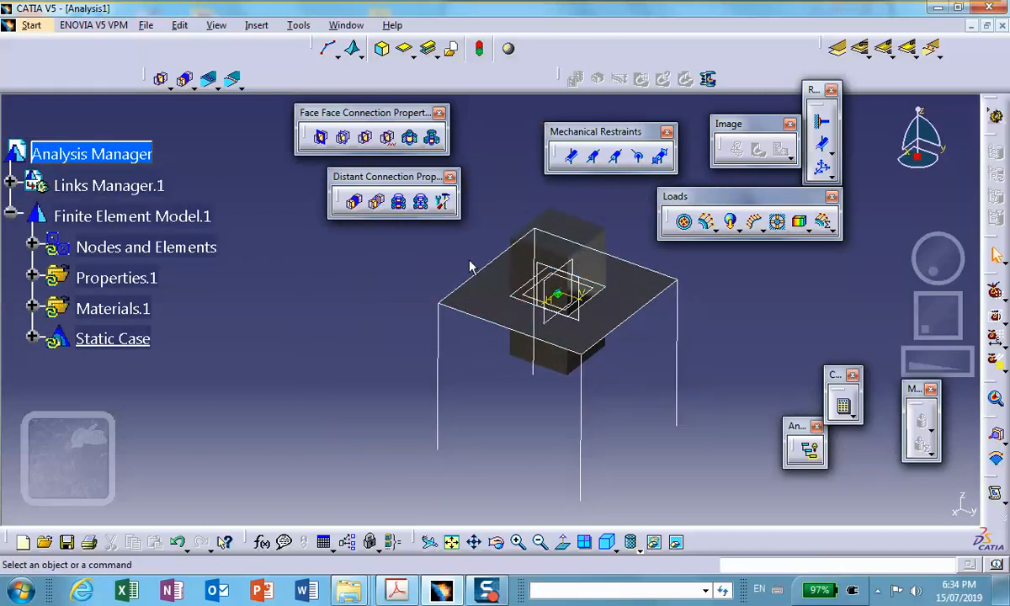
pyautogui.rightClick(462, 285)
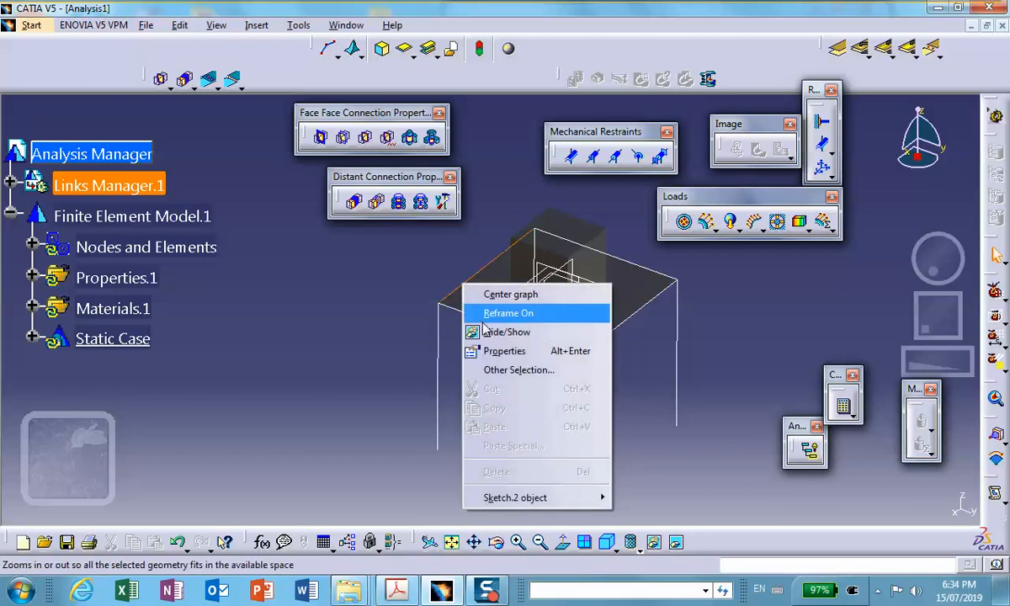
pyautogui.click(481, 332)
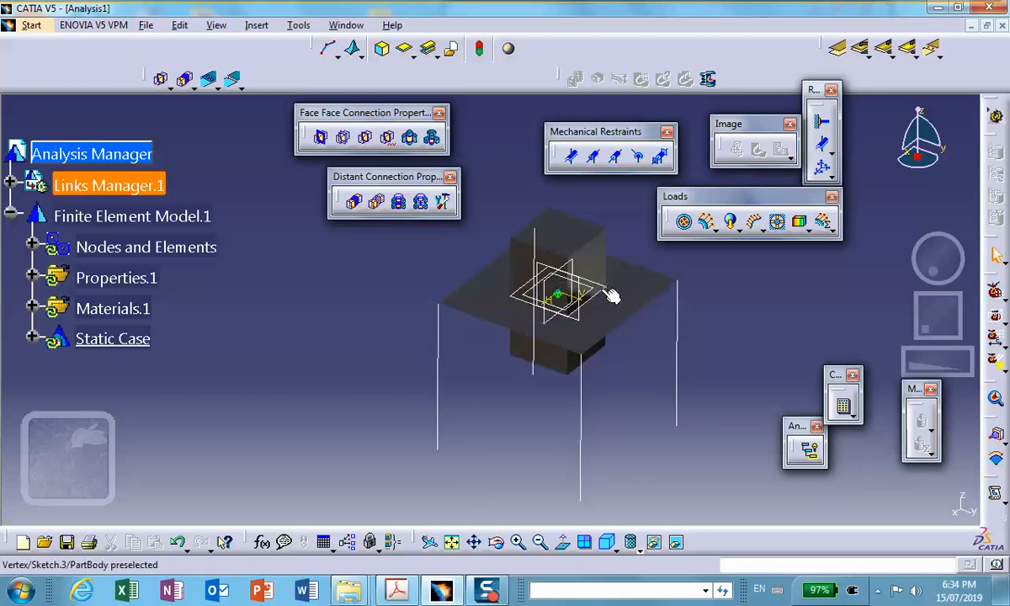
pyautogui.rightClick(601, 290)
pyautogui.click(643, 339)
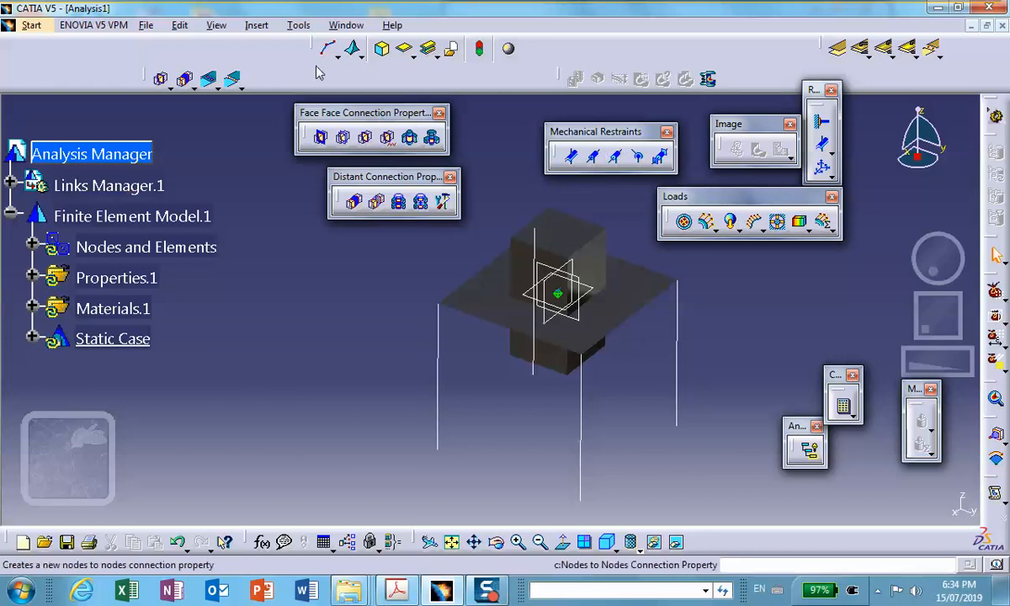
# Step: Create a linear OCTREE Triangle Mesh on the split tabletop surface with size 0.501 in and absolute sag 0.05 in
pyautogui.click(361, 56)
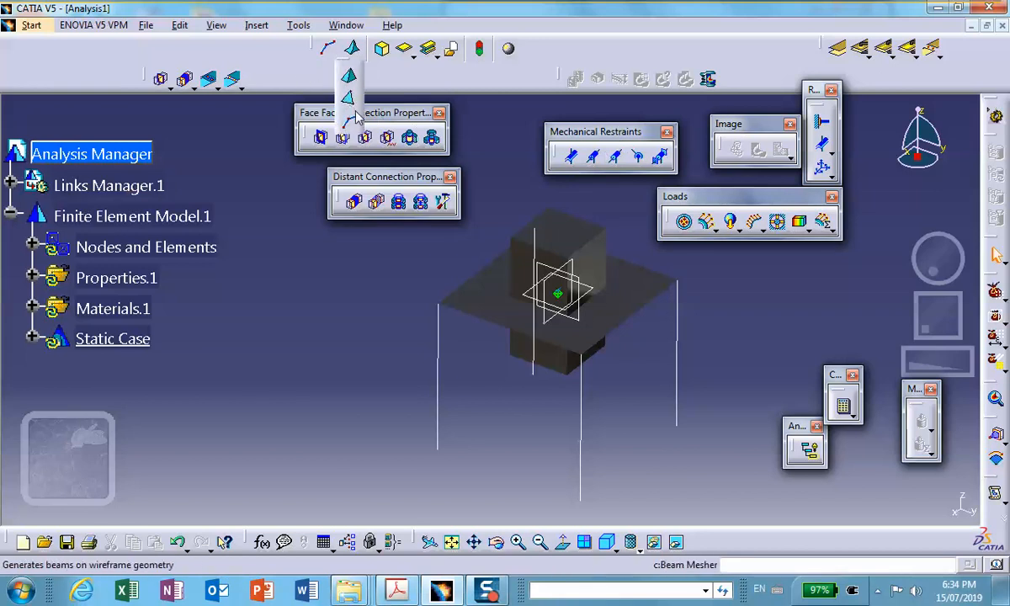
pyautogui.click(347, 99)
pyautogui.click(653, 282)
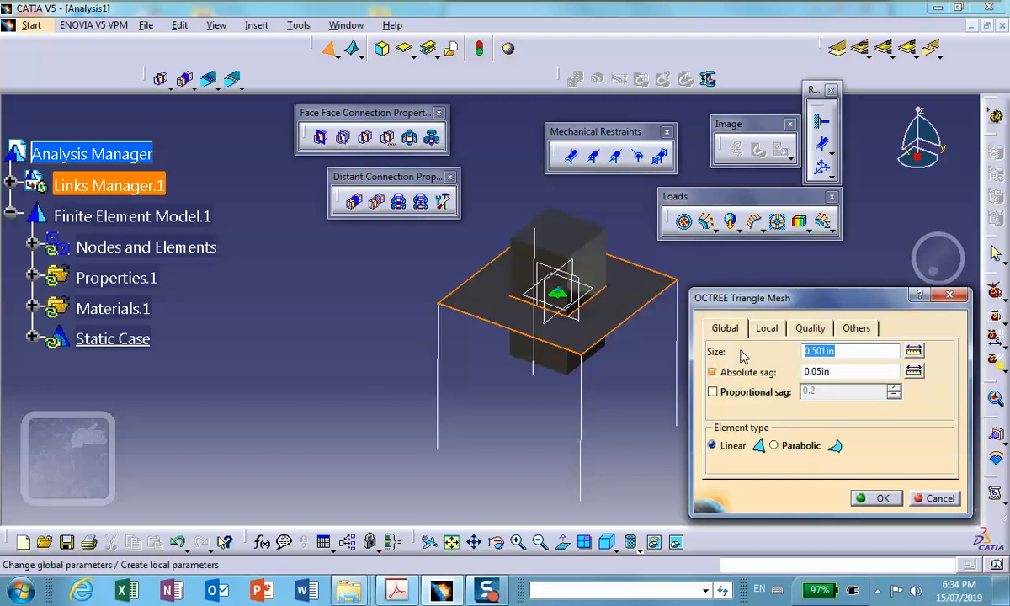
pyautogui.click(882, 498)
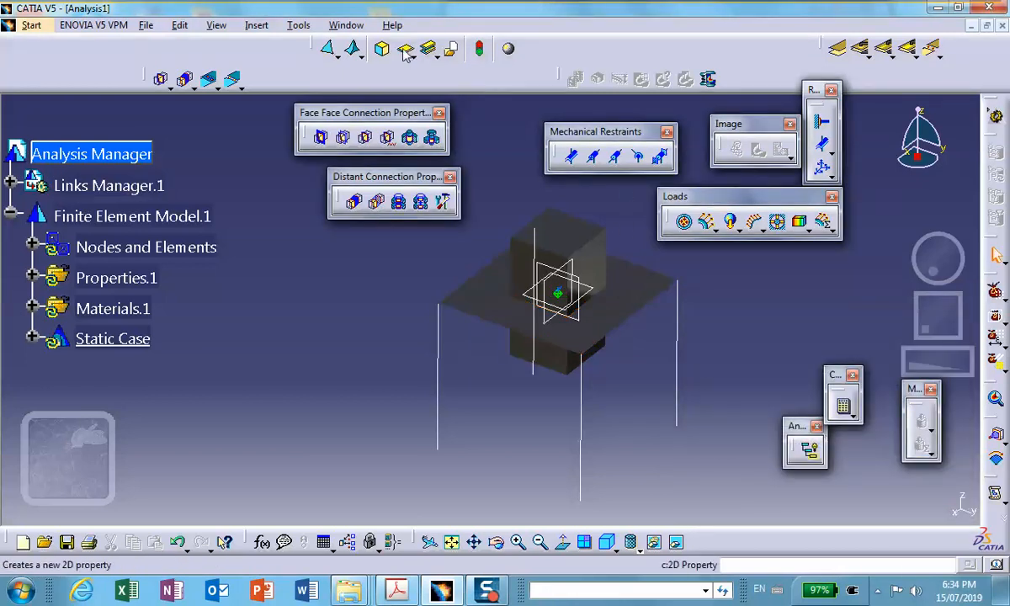
# Step: Assign a 2D property with 0.1 in thickness and 0 in offset to the split tabletop surface
pyautogui.click(405, 50)
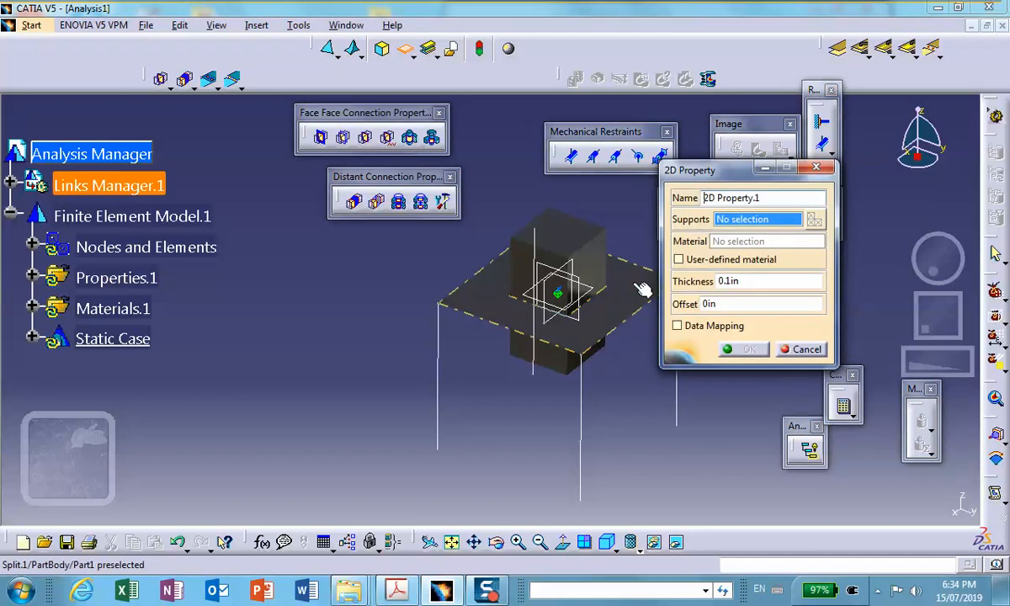
pyautogui.click(642, 288)
pyautogui.click(737, 349)
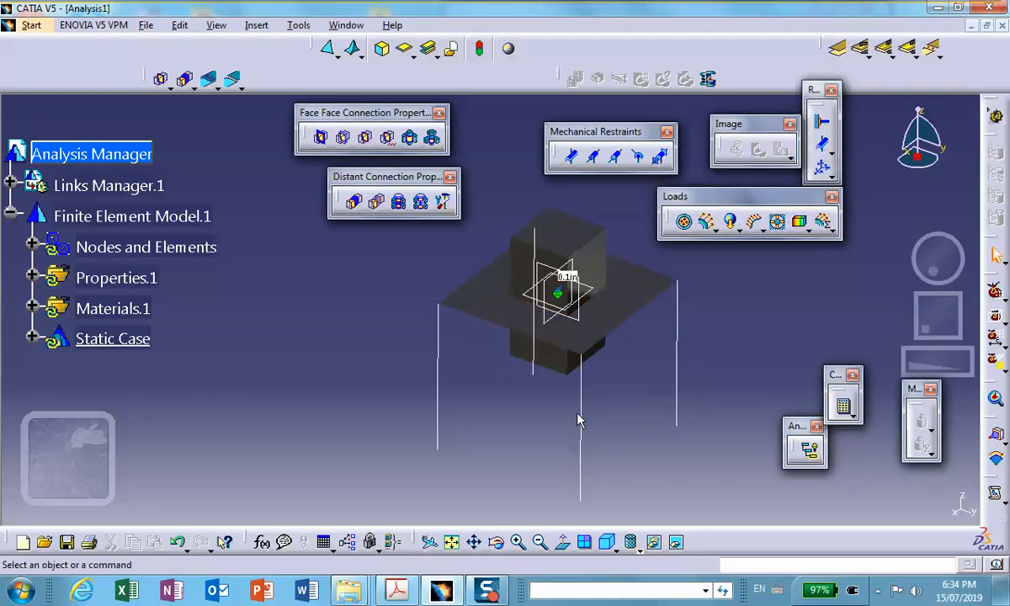
# Step: Create a linear Beam Mesh with 0.2 in element size on the leg line at the table's near corner
pyautogui.moveTo(610, 228); pyautogui.dragTo(572, 225, button='middle')
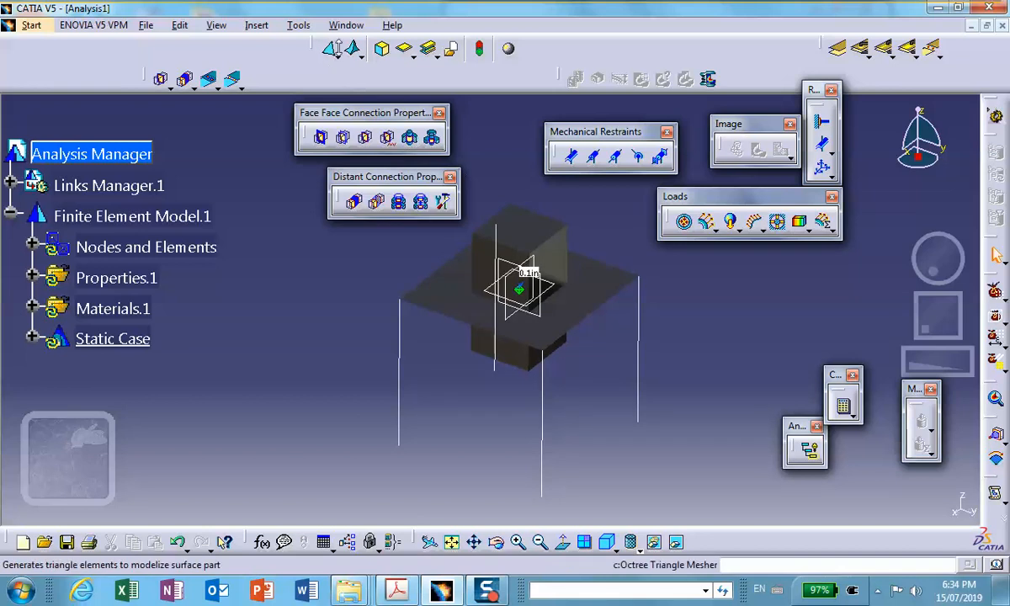
pyautogui.click(335, 47)
pyautogui.click(928, 496)
pyautogui.click(358, 55)
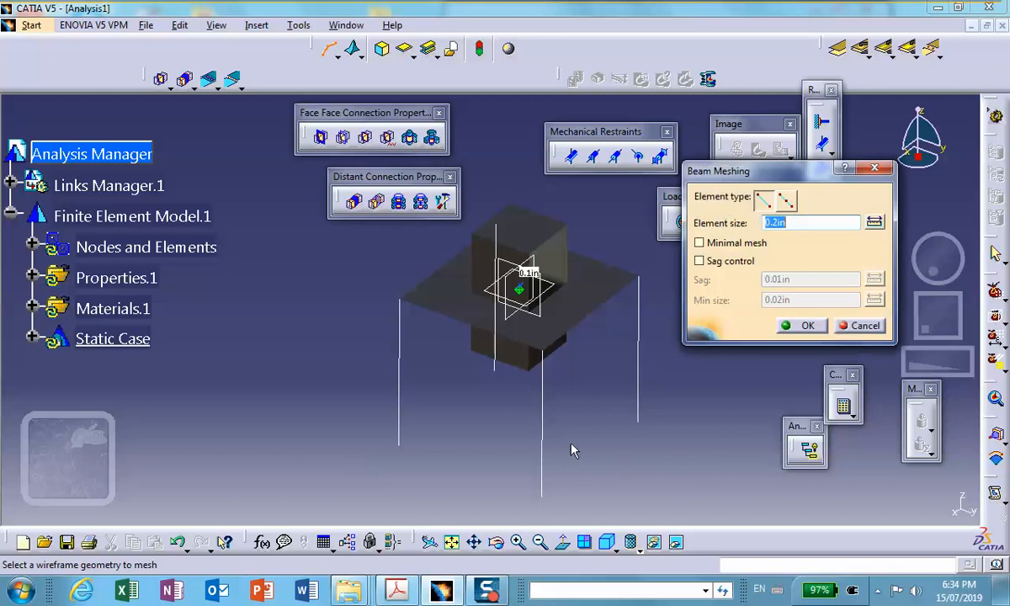
pyautogui.click(542, 423)
pyautogui.click(803, 327)
# Step: Create a linear Beam Mesh with 0.2 in element size on the leg line at the table's right-hand corner
pyautogui.click(327, 48)
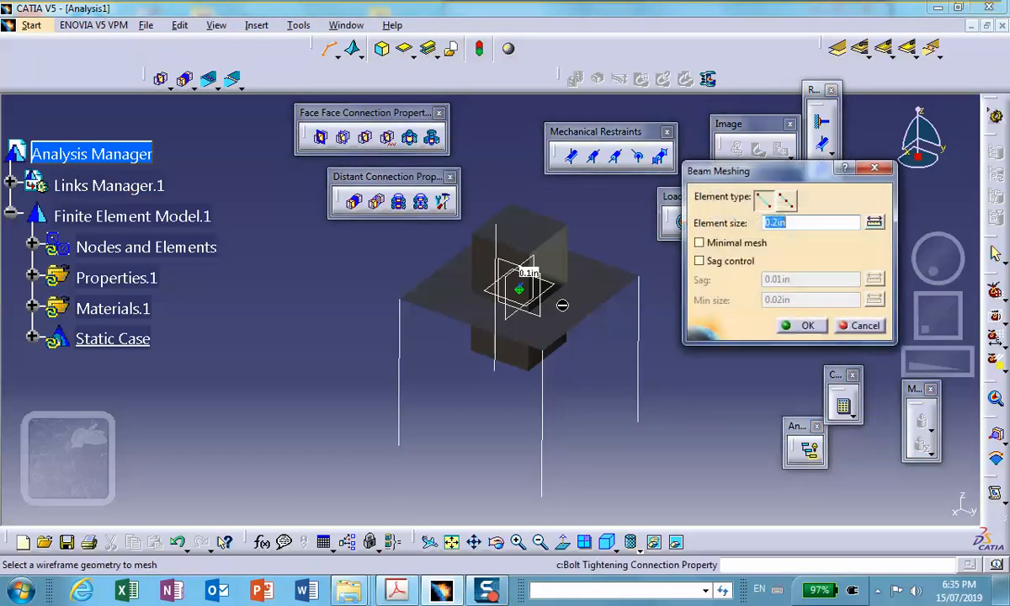
pyautogui.click(642, 362)
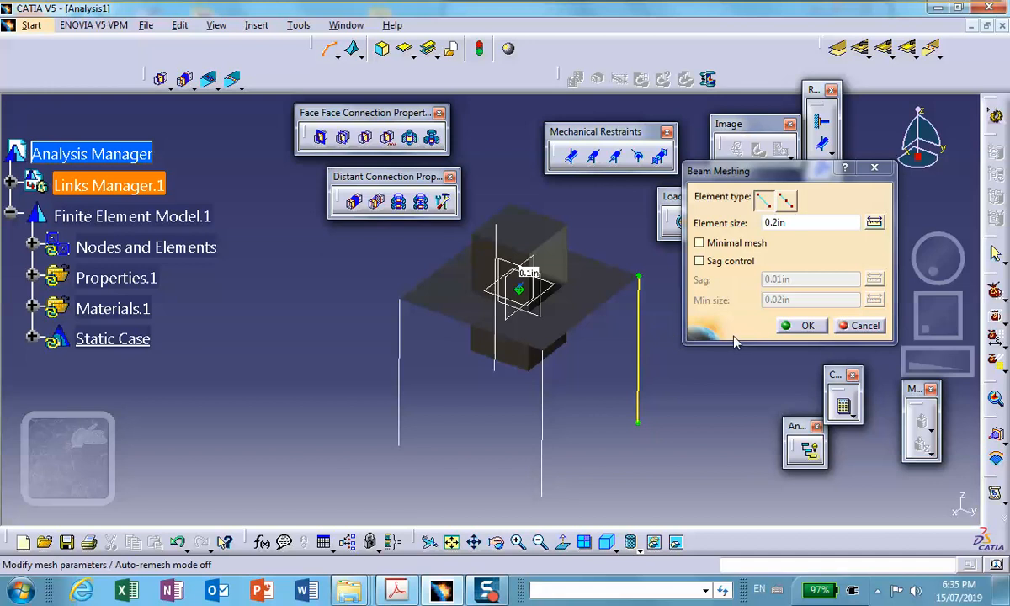
pyautogui.click(798, 327)
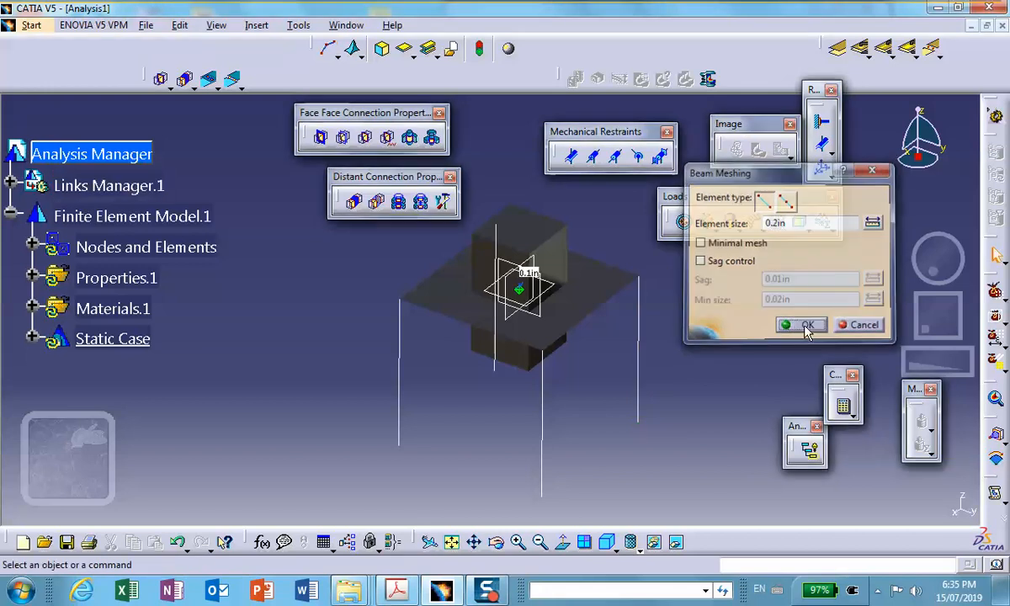
# Step: Create linear Beam Meshes with 0.2 in element size on the two remaining leg lines, at the rear and left-hand corners
pyautogui.click(330, 49)
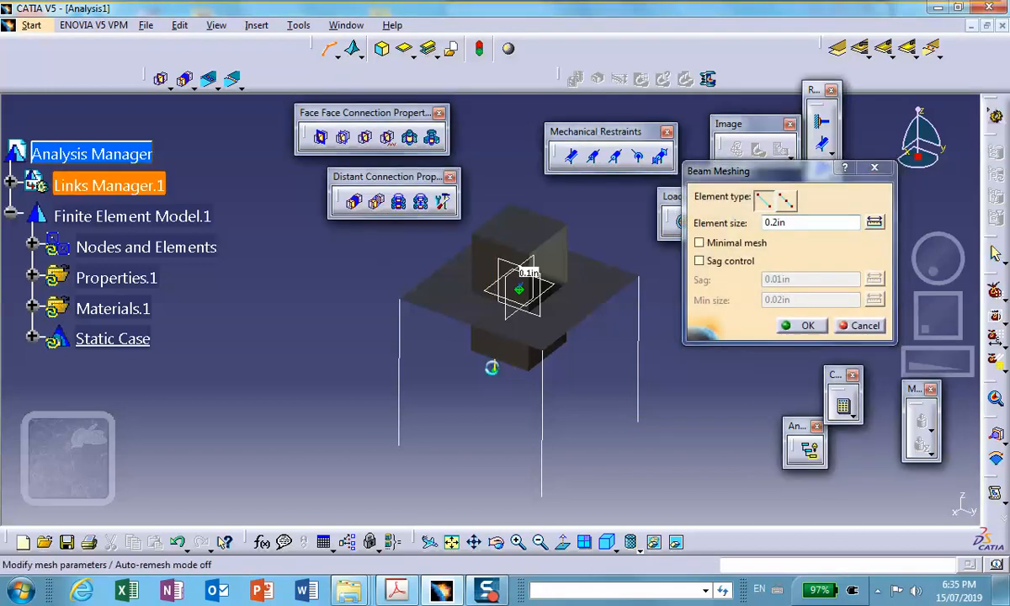
pyautogui.click(803, 327)
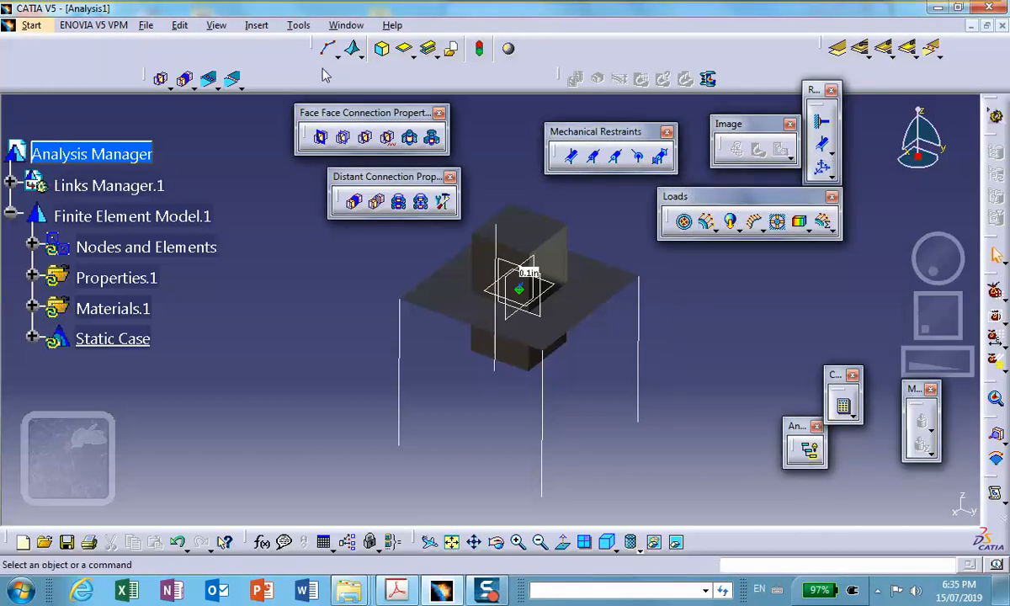
pyautogui.click(328, 49)
pyautogui.click(401, 385)
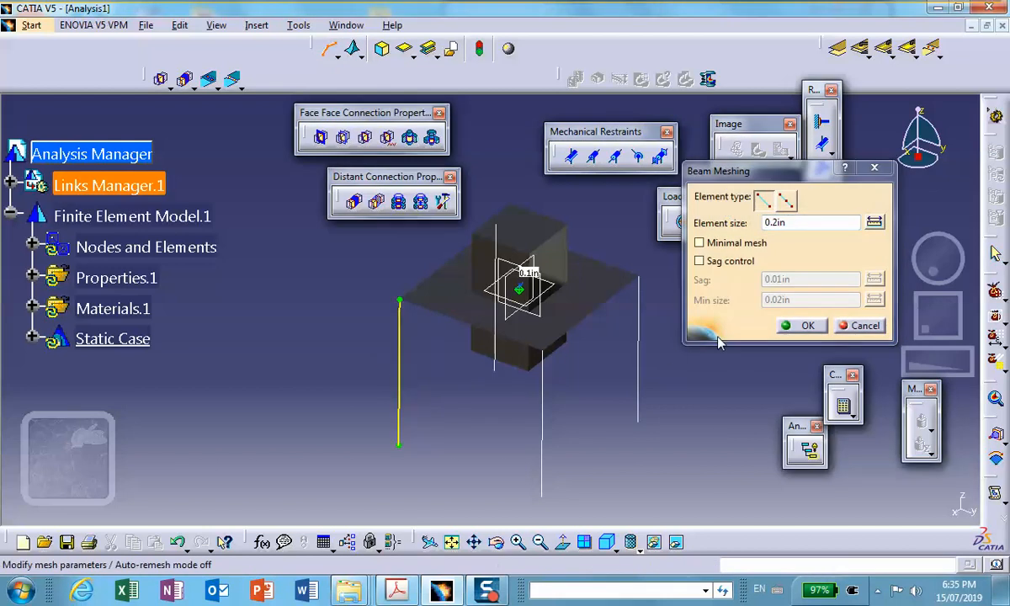
pyautogui.click(801, 327)
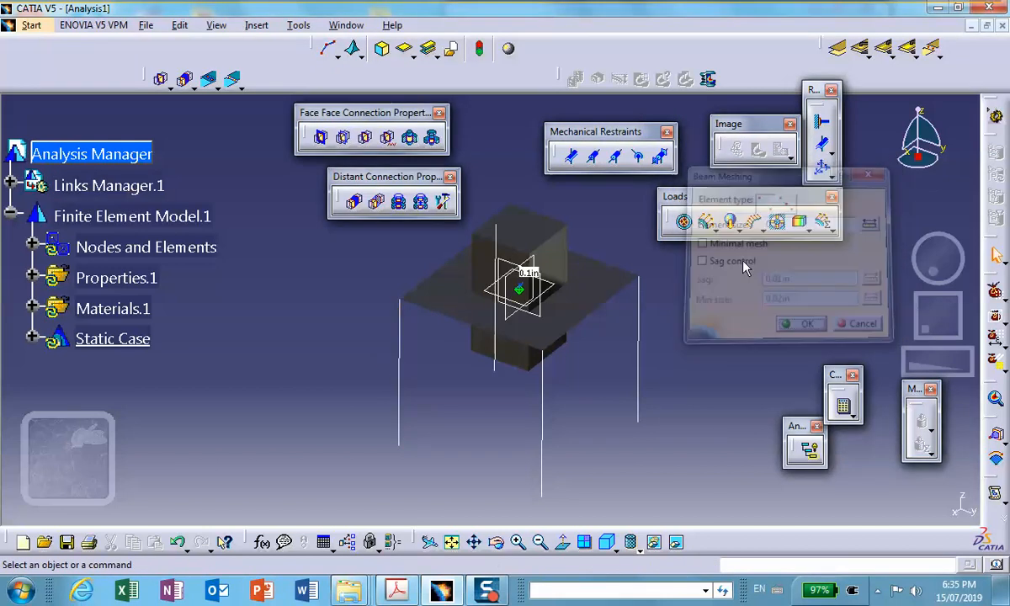
# Step: Try to assign a 1D property of type Cylindrical beam to the leg line at the table's near corner, without orientation geometry
pyautogui.click(431, 52)
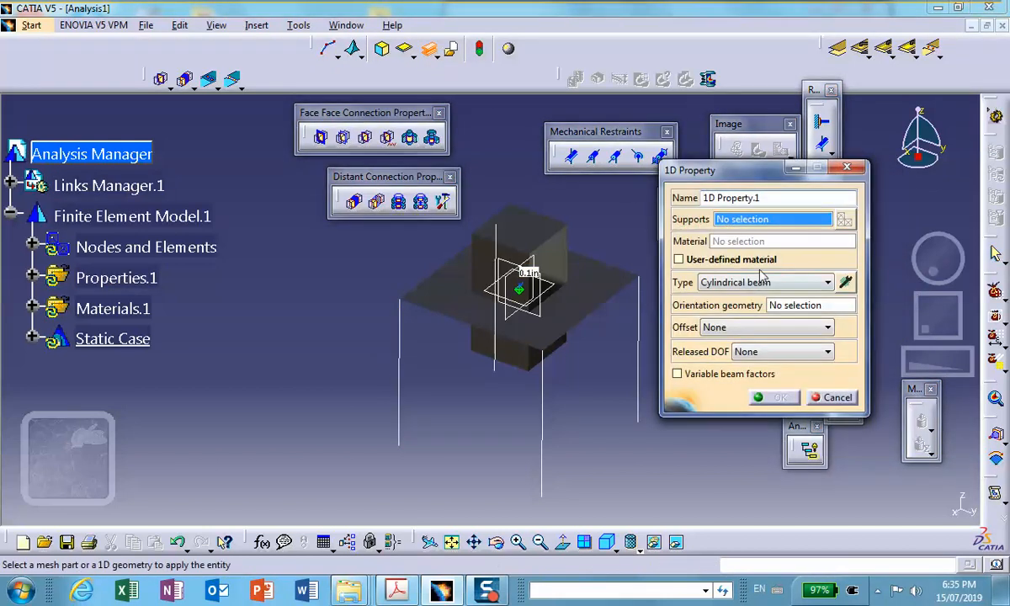
pyautogui.moveTo(763, 178); pyautogui.dragTo(839, 200)
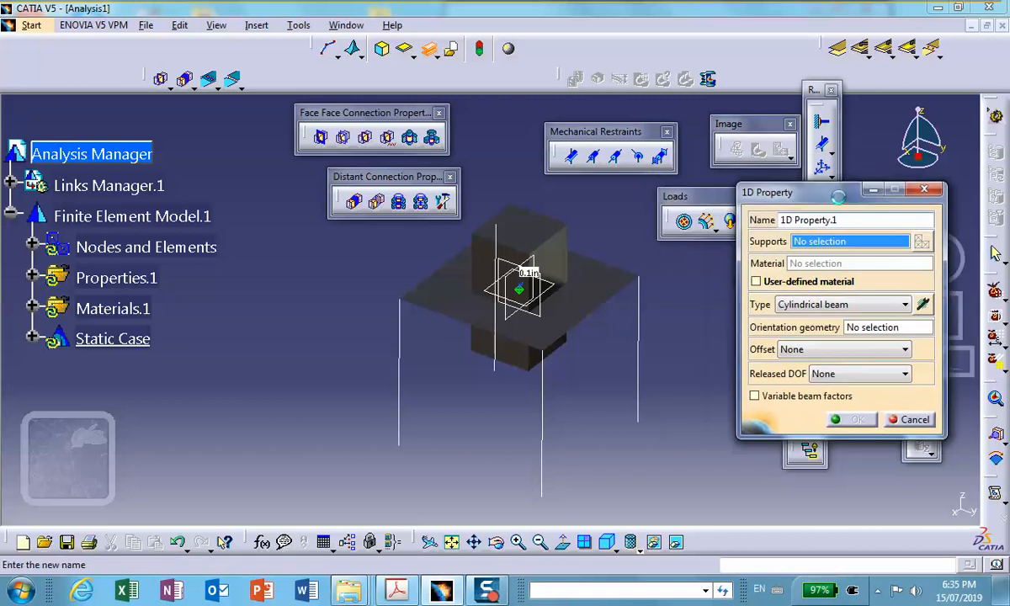
pyautogui.click(542, 419)
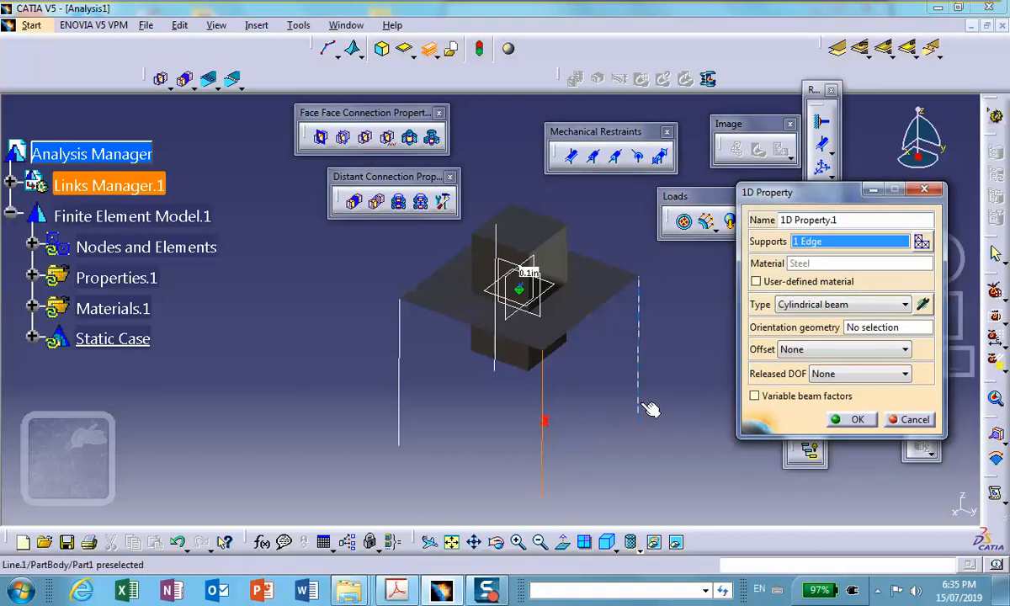
pyautogui.click(851, 419)
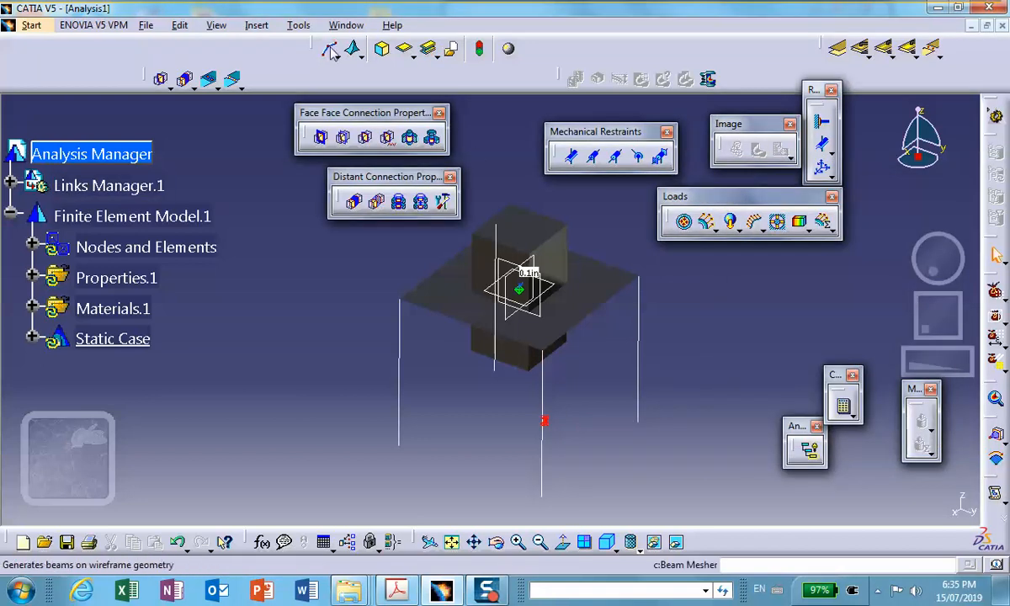
# Step: Assign a second 1D property of type Cylindrical beam to the leg line at the table's right-hand corner
pyautogui.click(429, 48)
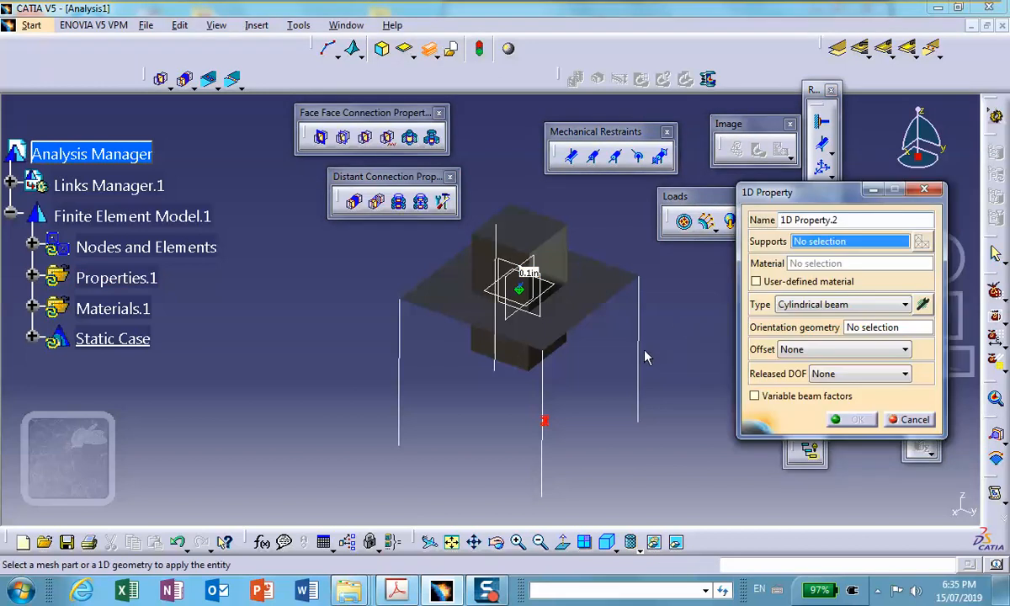
pyautogui.click(641, 364)
pyautogui.click(854, 420)
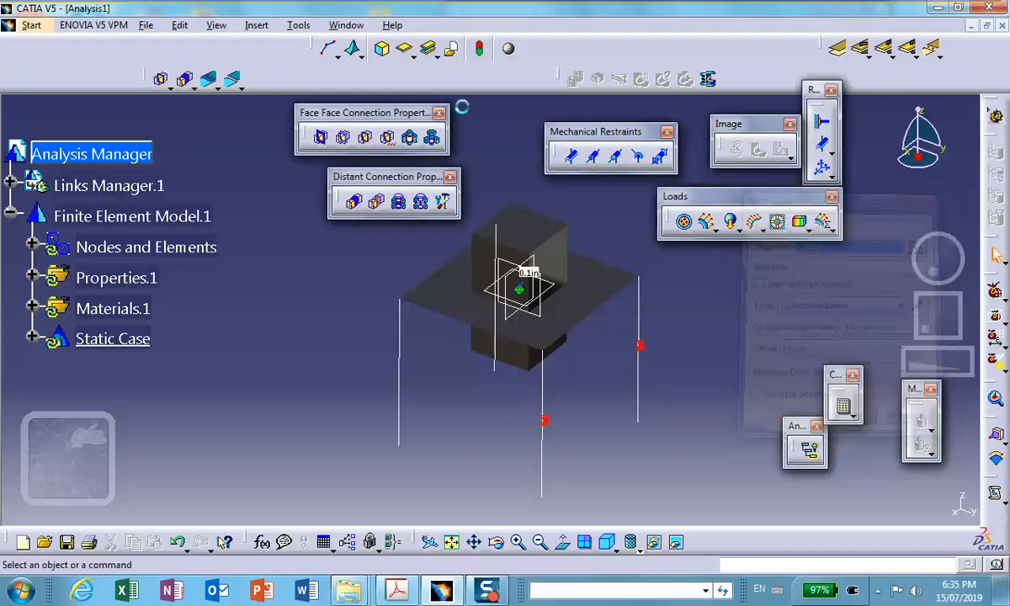
# Step: Assign separate 1D properties of type Cylindrical beam to the two remaining leg lines, at the rear and left-hand corners
pyautogui.click(430, 51)
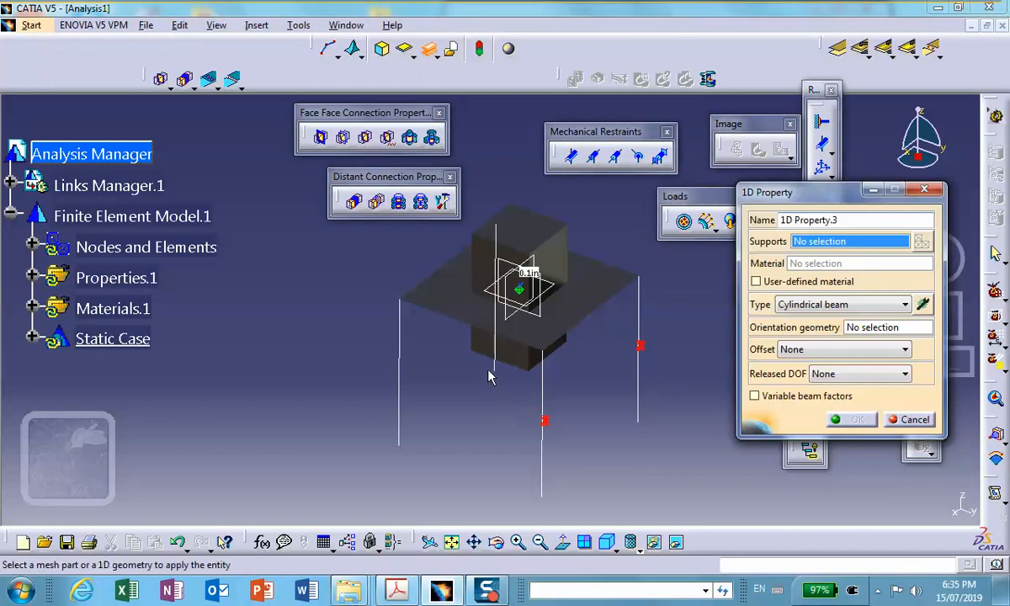
pyautogui.click(495, 358)
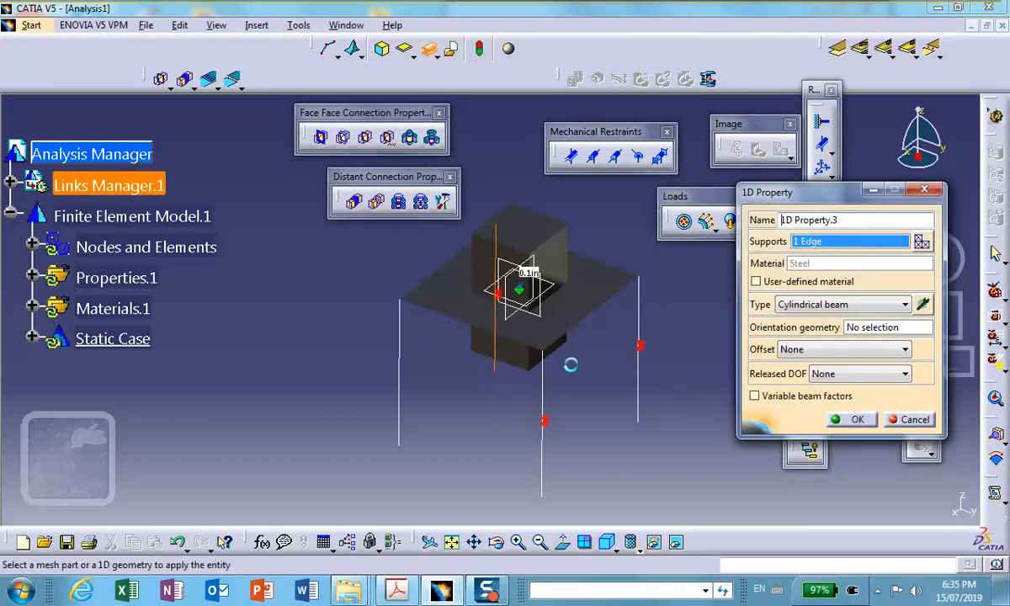
pyautogui.click(856, 419)
pyautogui.click(429, 50)
pyautogui.click(401, 397)
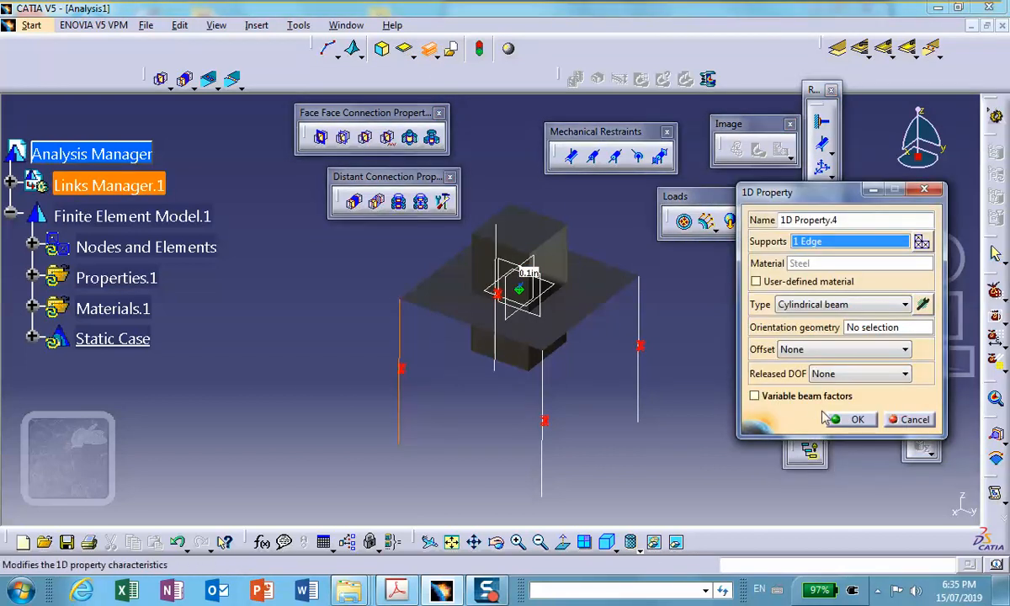
pyautogui.click(856, 419)
# Step: Display the table model in Shading with Edges without Smooth Edges
pyautogui.scroll(1, 627, 439)
pyautogui.click(625, 437)
pyautogui.moveTo(626, 439); pyautogui.dragTo(629, 349, button='middle')
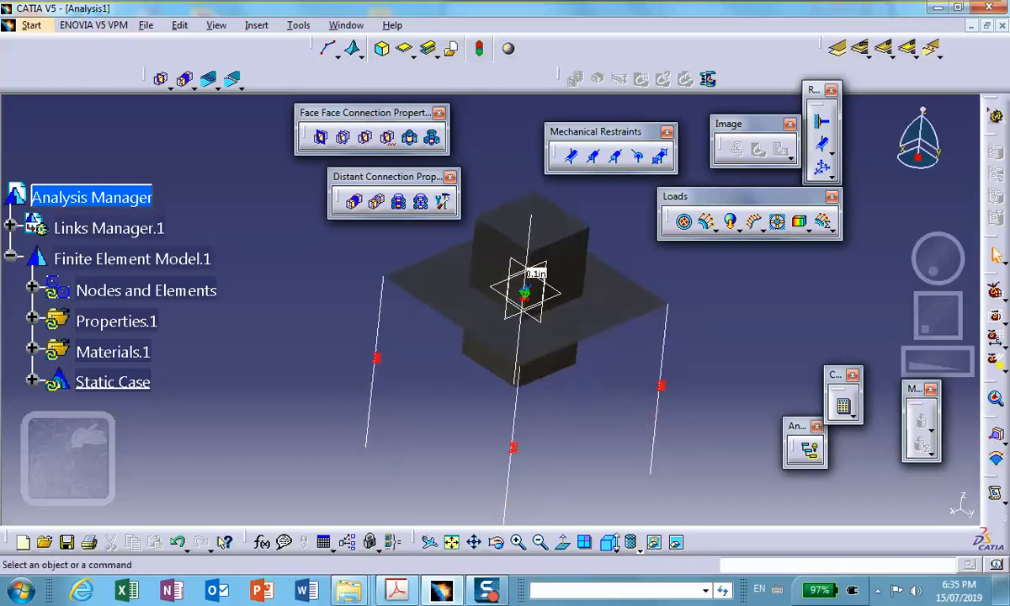
pyautogui.click(618, 548)
pyautogui.click(735, 475)
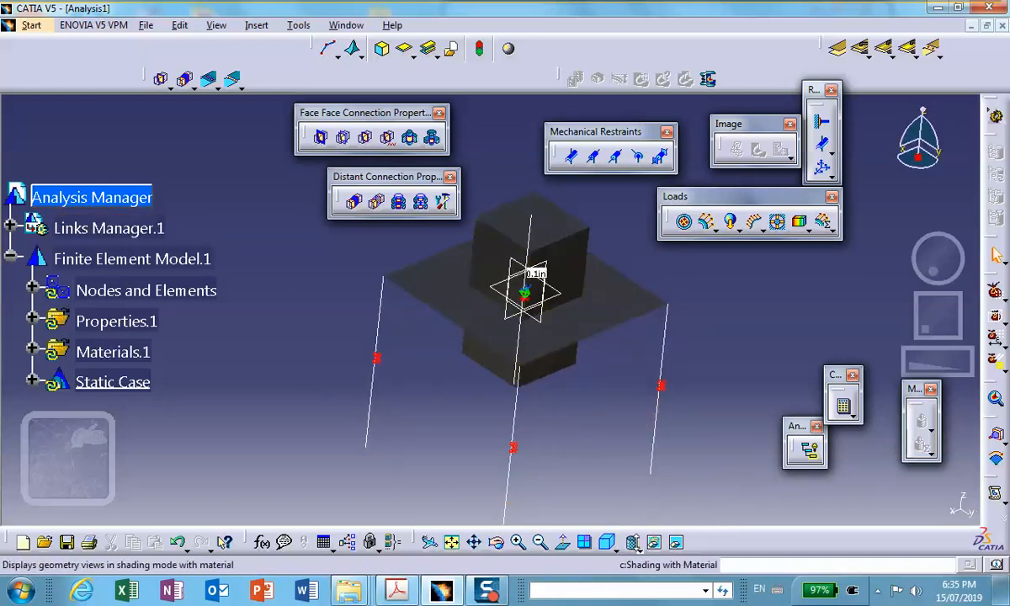
pyautogui.click(633, 548)
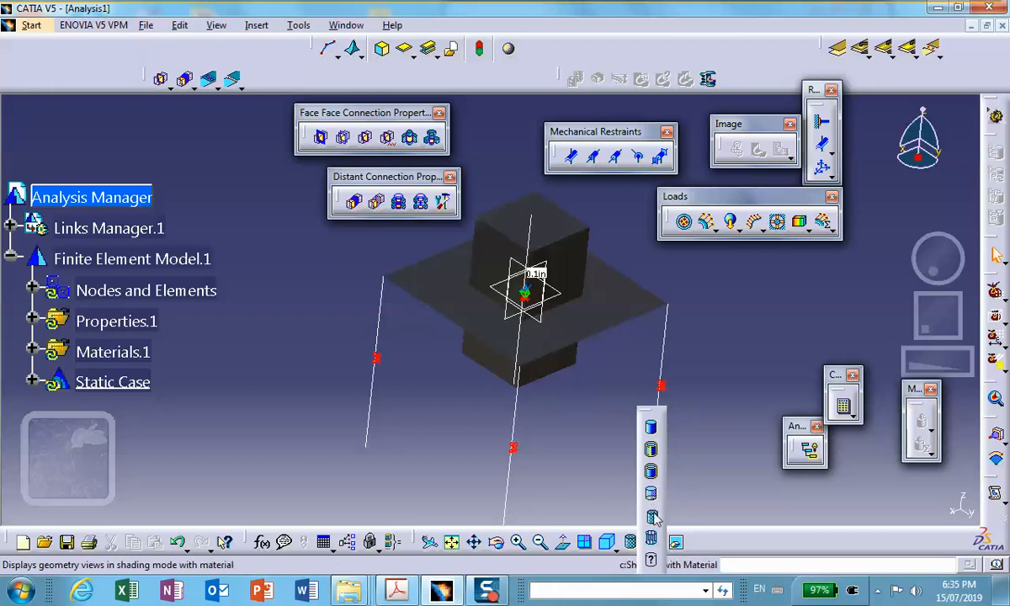
pyautogui.click(653, 519)
pyautogui.click(633, 547)
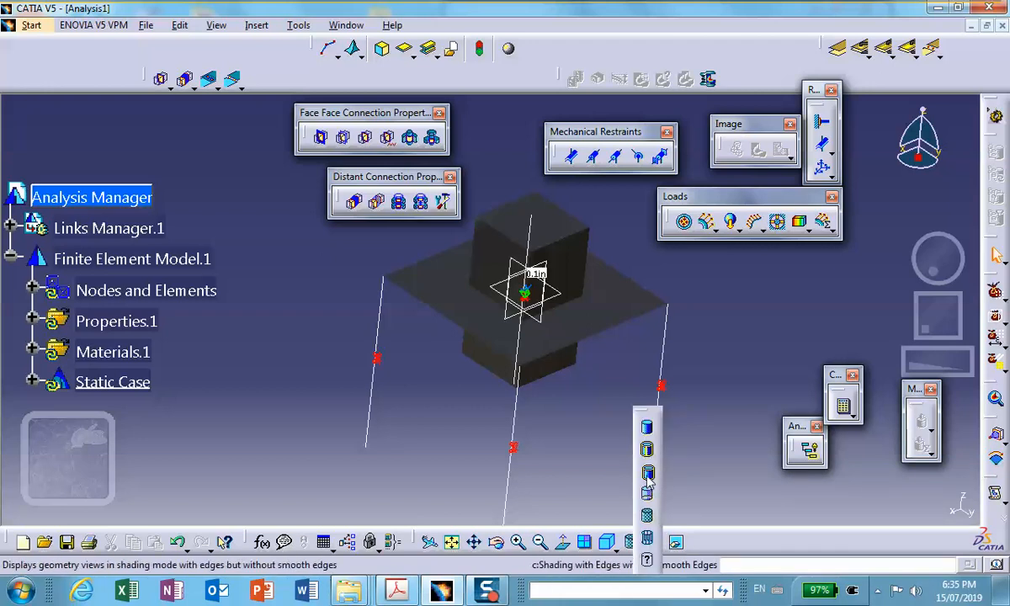
pyautogui.click(648, 478)
# Step: Create a General Analysis Connection between a first vertical side face of the central block and the tabletop surface, without a handler point
pyautogui.moveTo(652, 311)
pyautogui.mouseDown(button='middle')
pyautogui.moveTo(674, 342)
pyautogui.moveTo(652, 348)
pyautogui.mouseUp(button='middle')
pyautogui.moveTo(579, 406); pyautogui.dragTo(597, 379, button='middle')
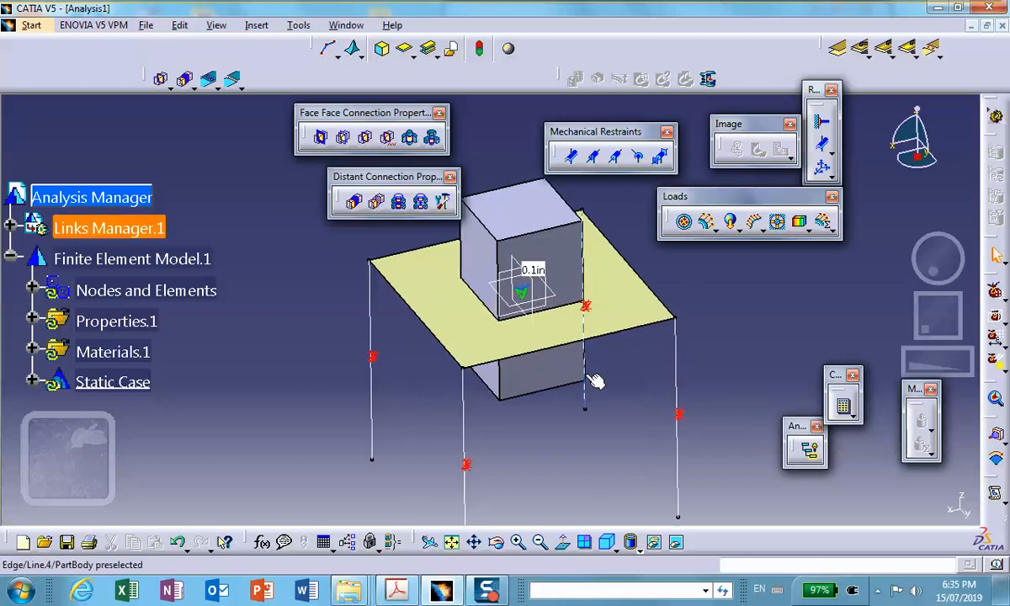
pyautogui.click(837, 51)
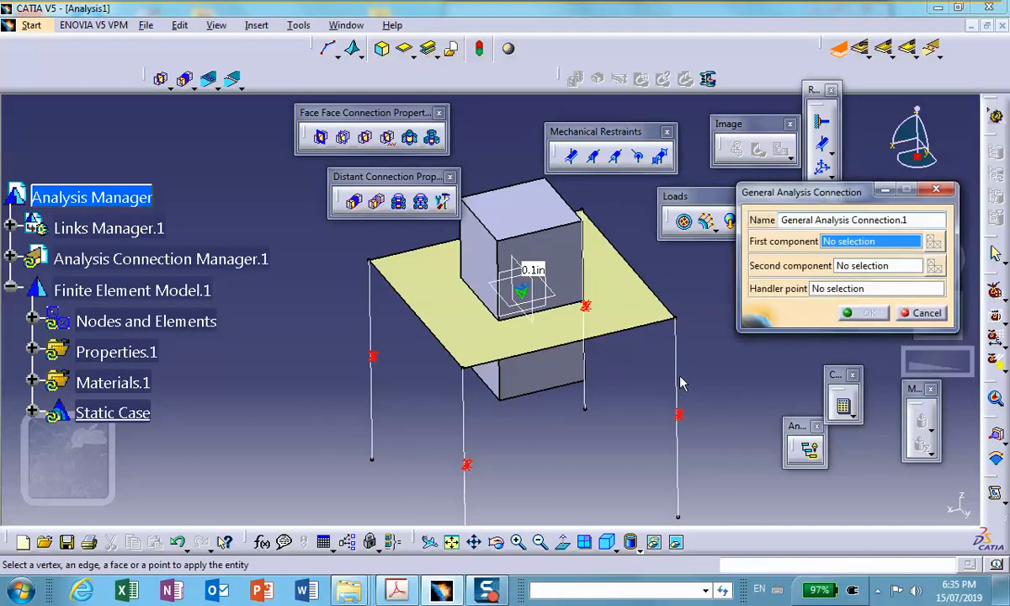
pyautogui.click(560, 248)
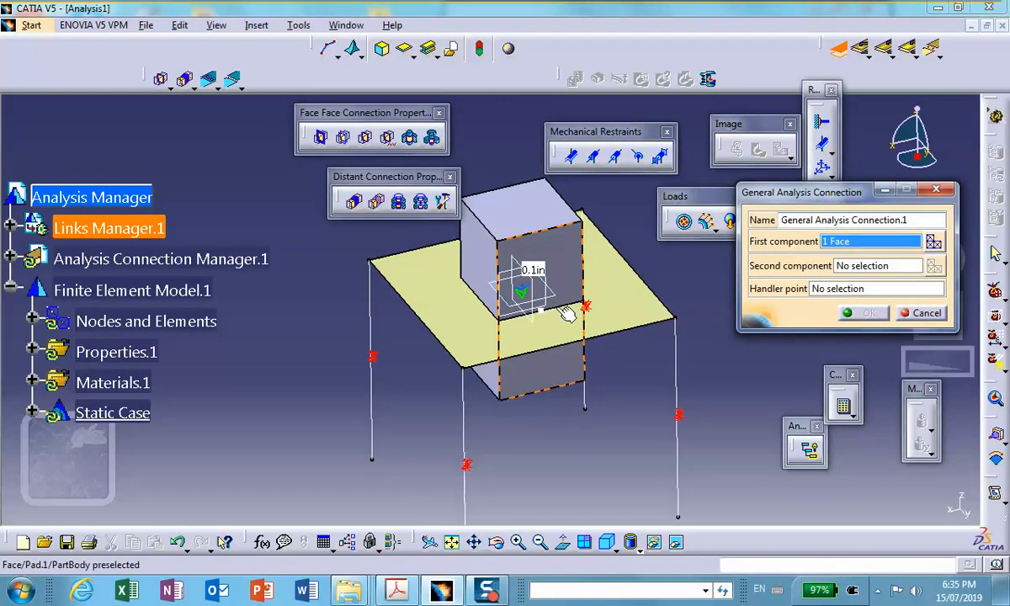
pyautogui.click(900, 267)
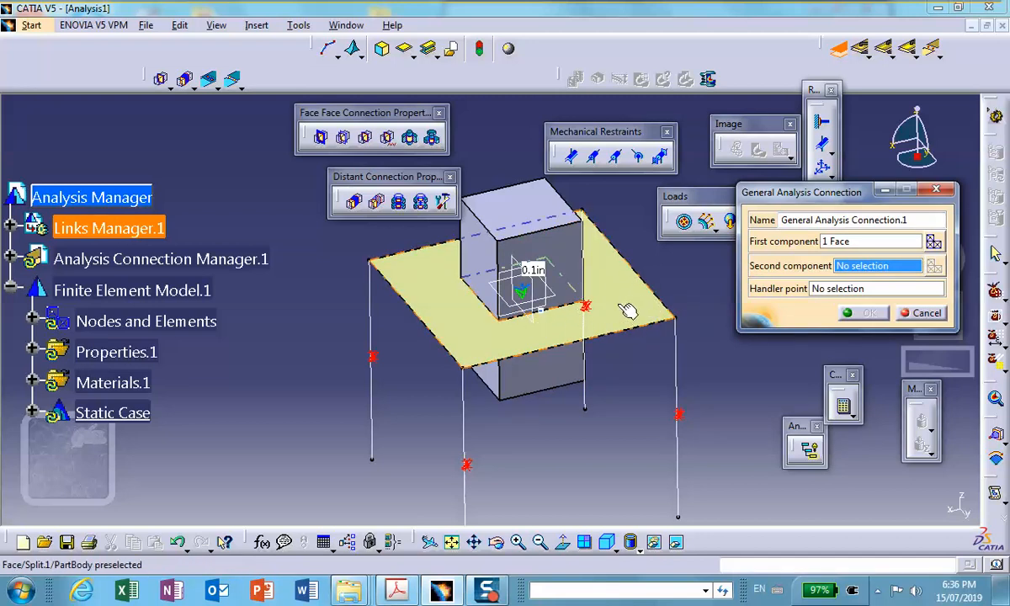
pyautogui.click(555, 330)
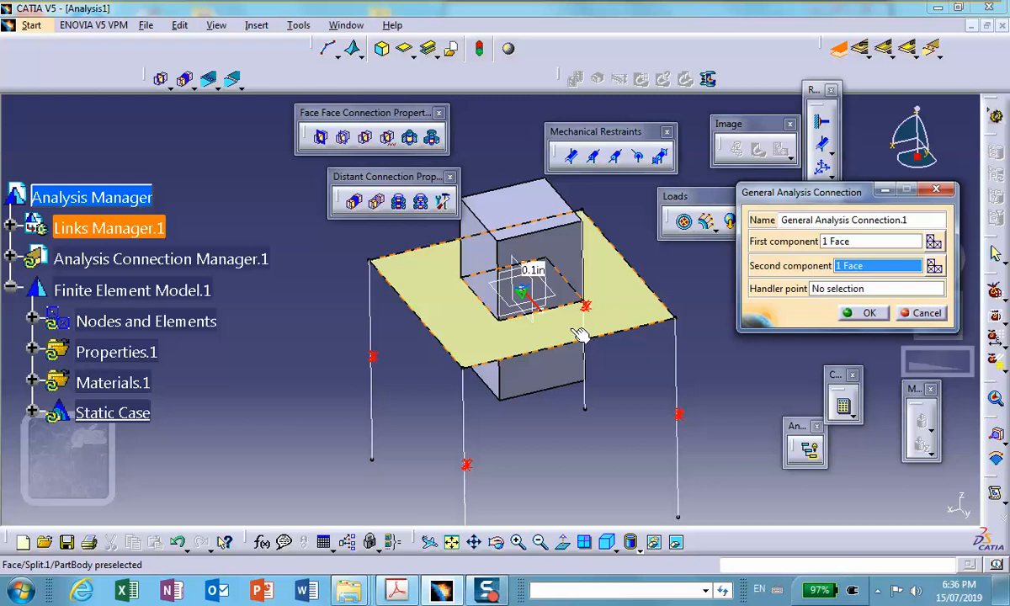
pyautogui.click(866, 313)
# Step: Create a General Analysis Connection between the central block's second, adjacent vertical side face and the tabletop surface
pyautogui.moveTo(770, 342); pyautogui.dragTo(551, 370, button='middle')
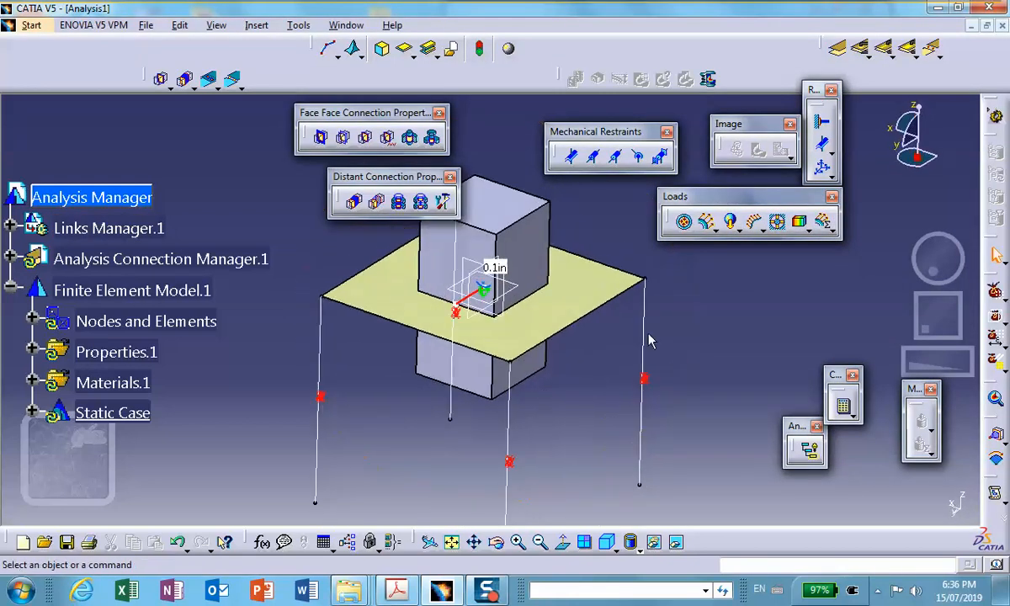
pyautogui.click(838, 53)
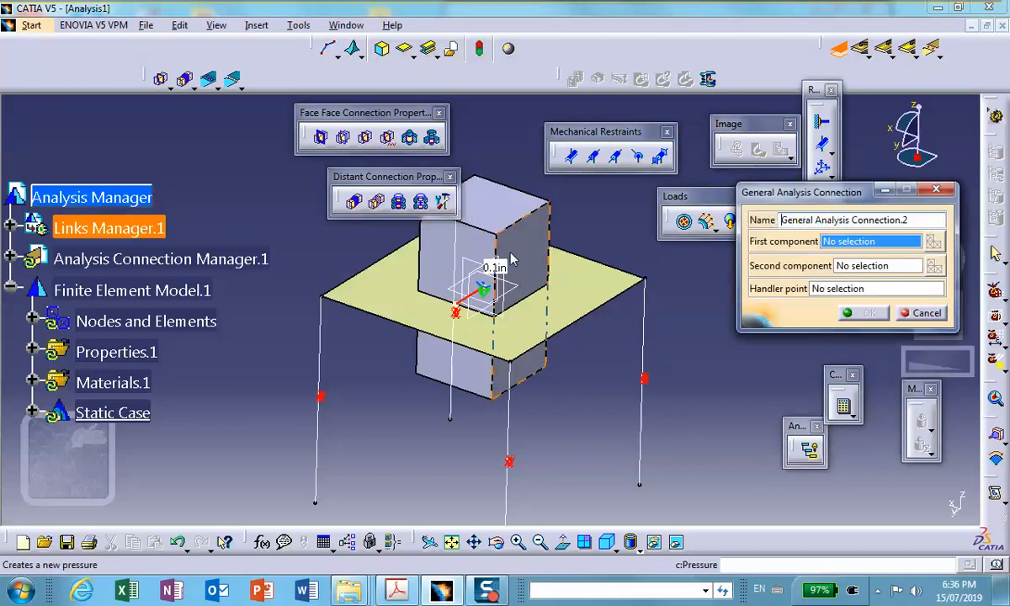
pyautogui.click(580, 315)
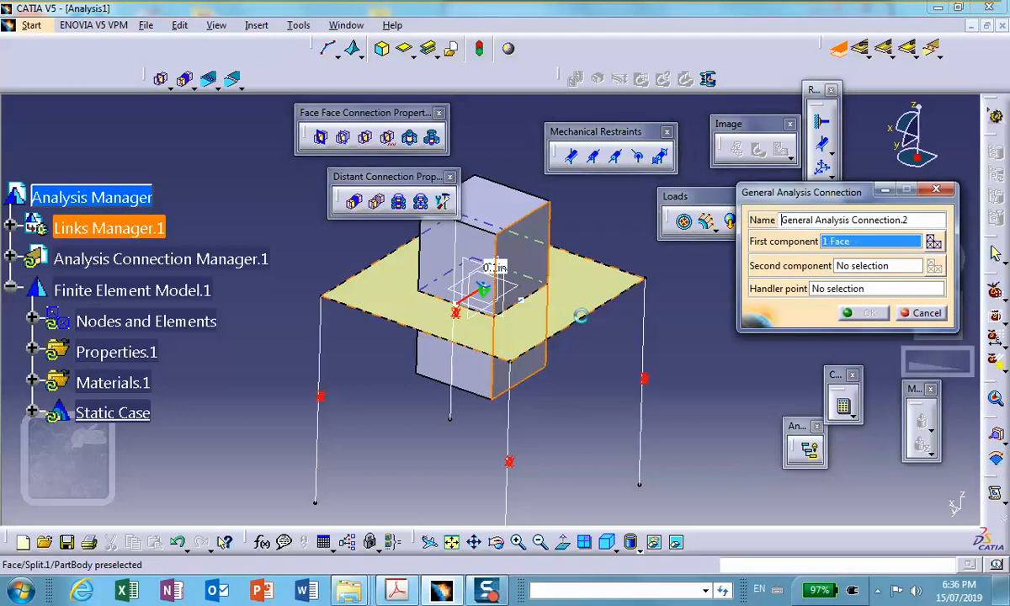
pyautogui.click(871, 266)
pyautogui.click(597, 313)
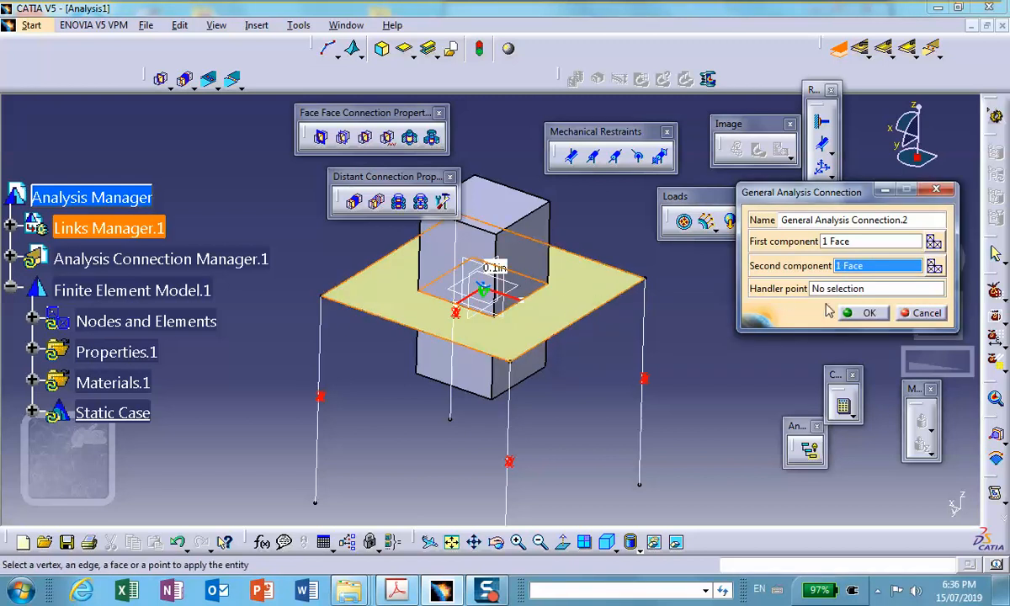
pyautogui.click(856, 313)
# Step: Create a General Analysis Connection between the central block's third vertical side face and the tabletop surface
pyautogui.moveTo(692, 367); pyautogui.dragTo(437, 395, button='middle')
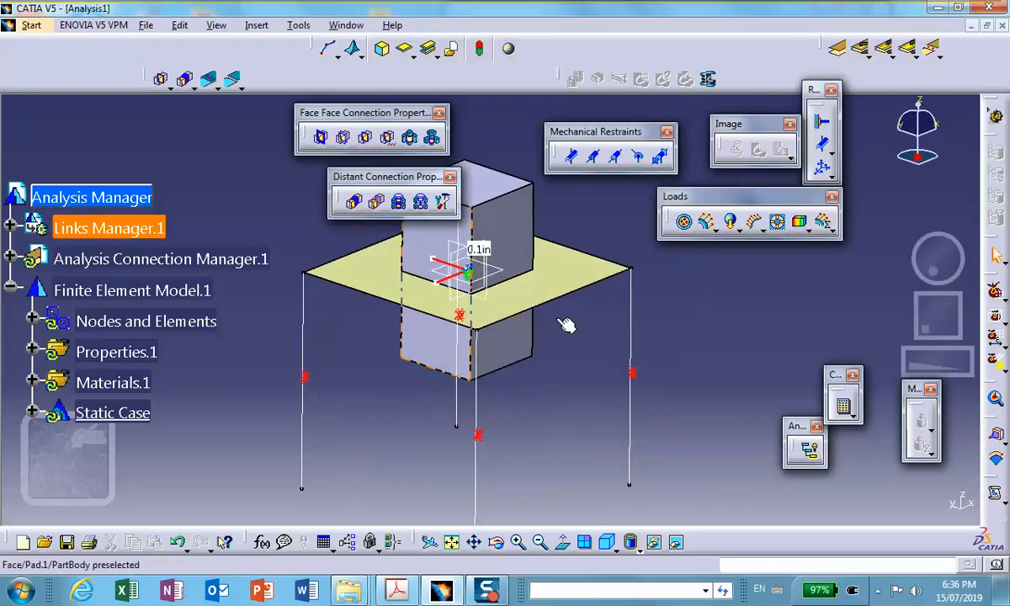
pyautogui.click(838, 50)
pyautogui.click(517, 222)
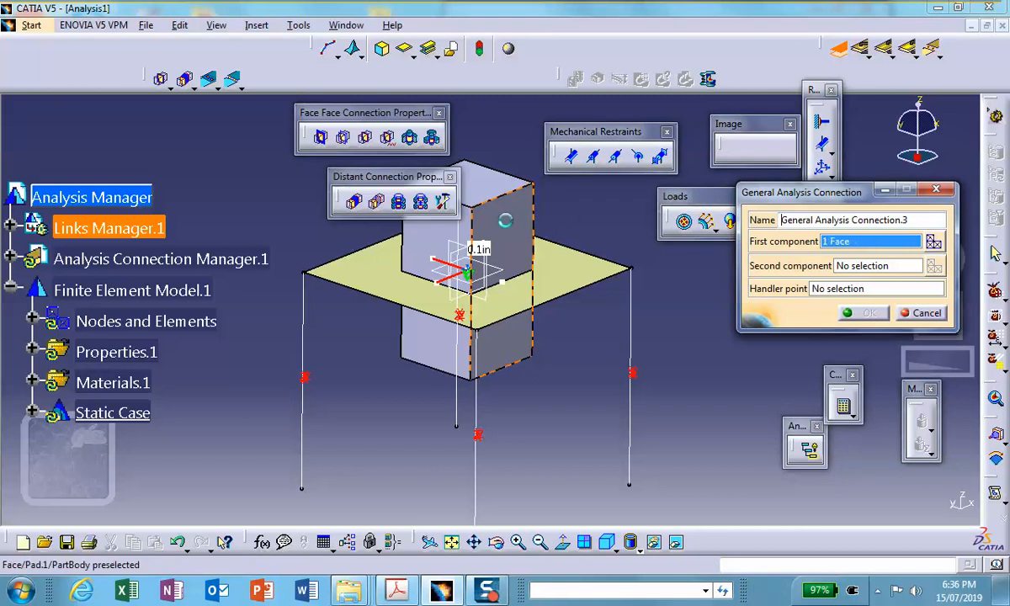
pyautogui.click(881, 270)
pyautogui.click(619, 277)
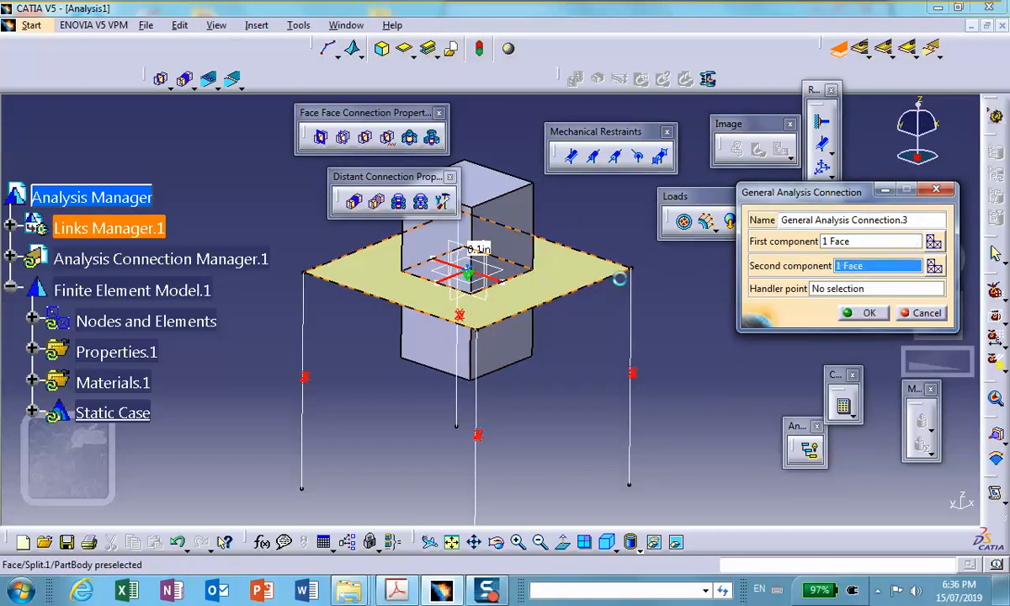
pyautogui.click(870, 313)
# Step: Create a General Analysis Connection between the central block's fourth, still unconnected vertical side face and the tabletop surface
pyautogui.moveTo(739, 342); pyautogui.dragTo(477, 371, button='middle')
pyautogui.moveTo(751, 315); pyautogui.dragTo(733, 339, button='middle')
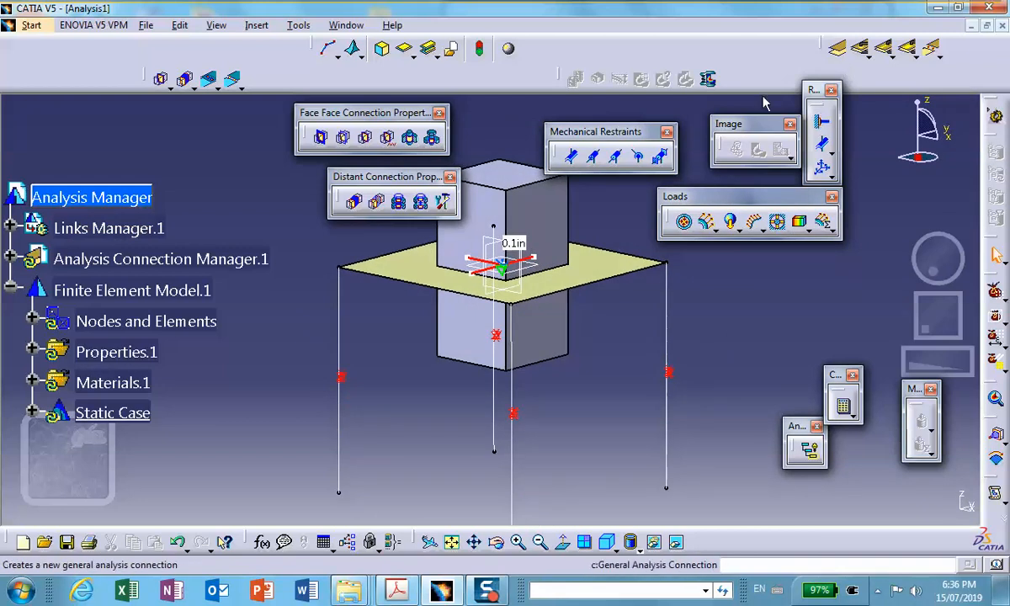
pyautogui.click(837, 48)
pyautogui.click(547, 244)
pyautogui.click(854, 265)
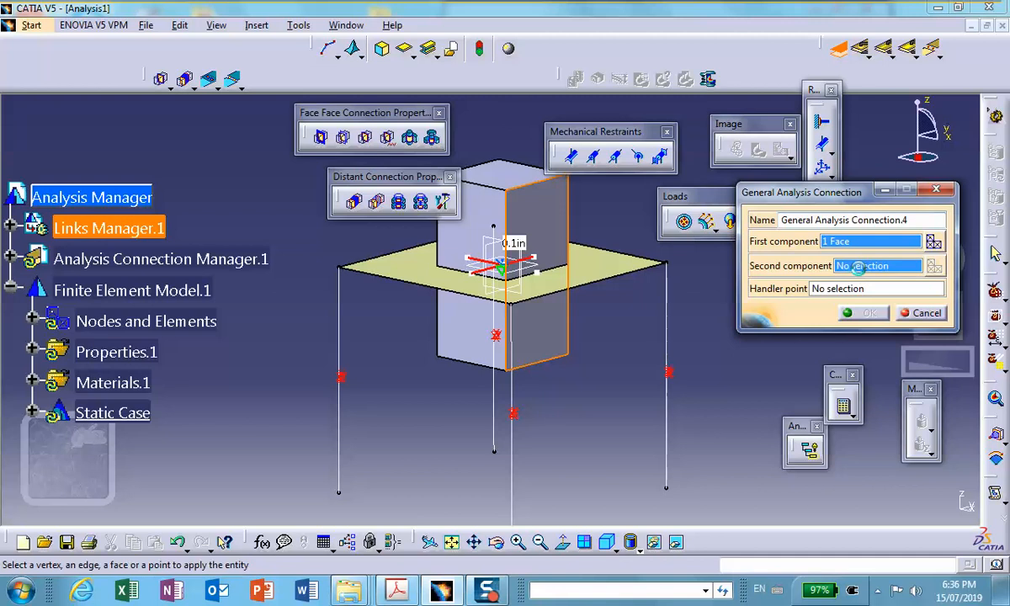
pyautogui.click(604, 273)
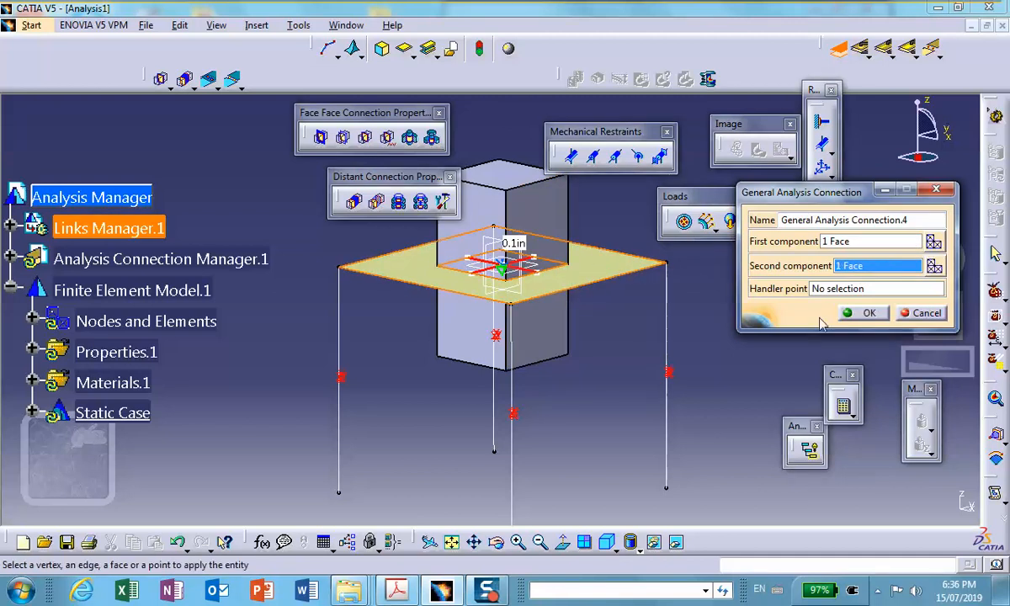
pyautogui.click(864, 313)
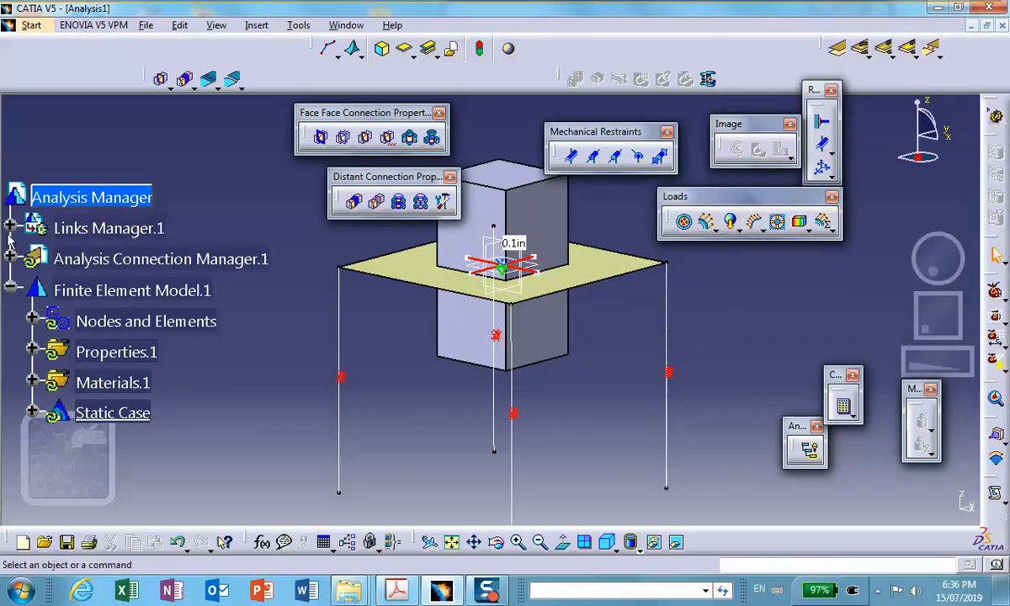
# Step: List the analysis connections in the tree and apply a Fastened Connection Property to General Analysis Connection.1
pyautogui.click(11, 259)
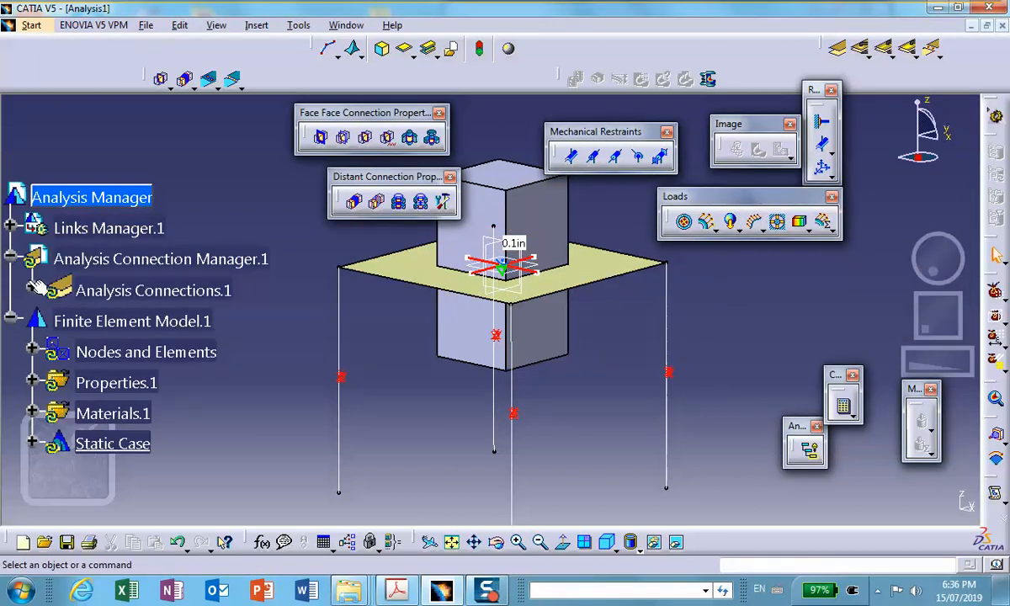
pyautogui.click(32, 286)
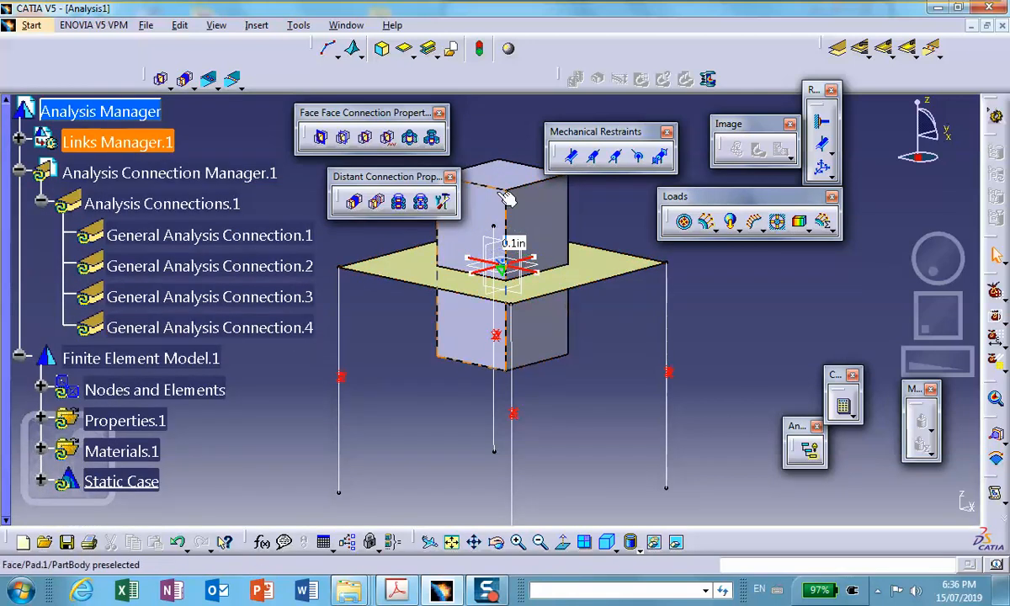
pyautogui.click(367, 141)
pyautogui.click(206, 234)
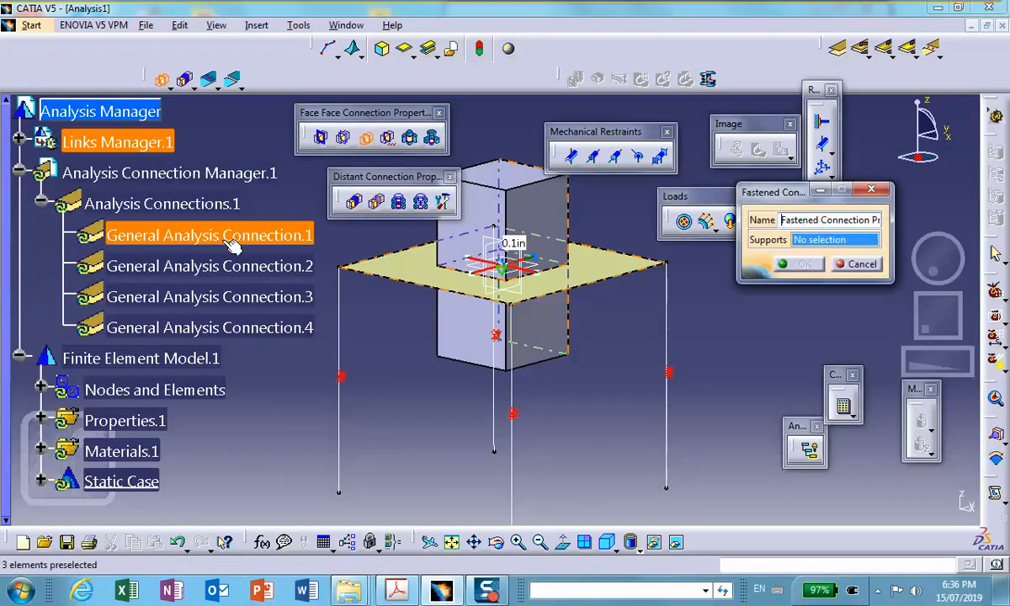
pyautogui.click(802, 266)
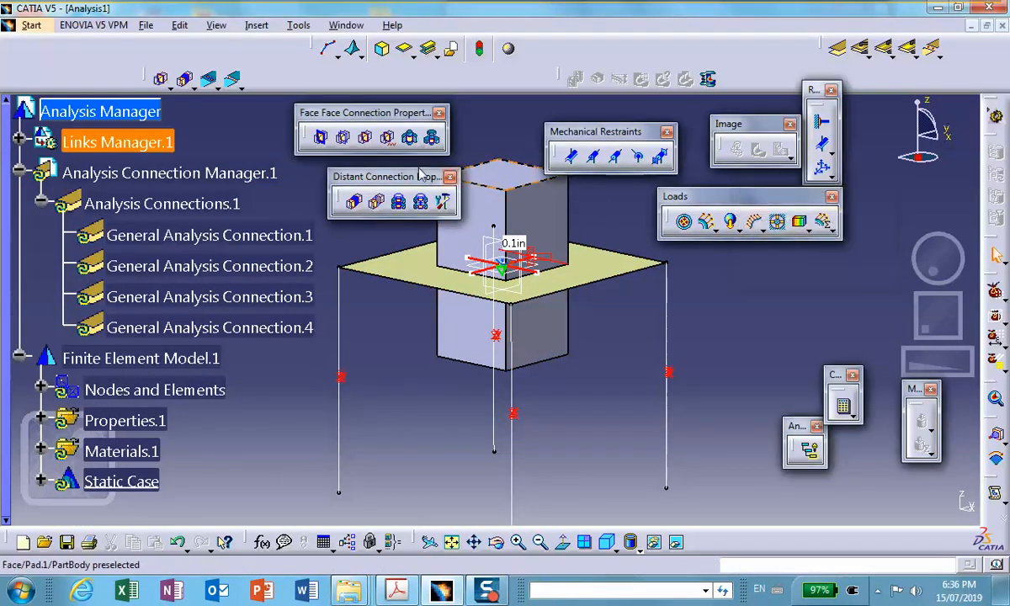
# Step: Apply a separate Fastened Connection Property to each of General Analysis Connection.2, General Analysis Connection.3 and General Analysis Connection.4
pyautogui.click(366, 137)
pyautogui.click(250, 266)
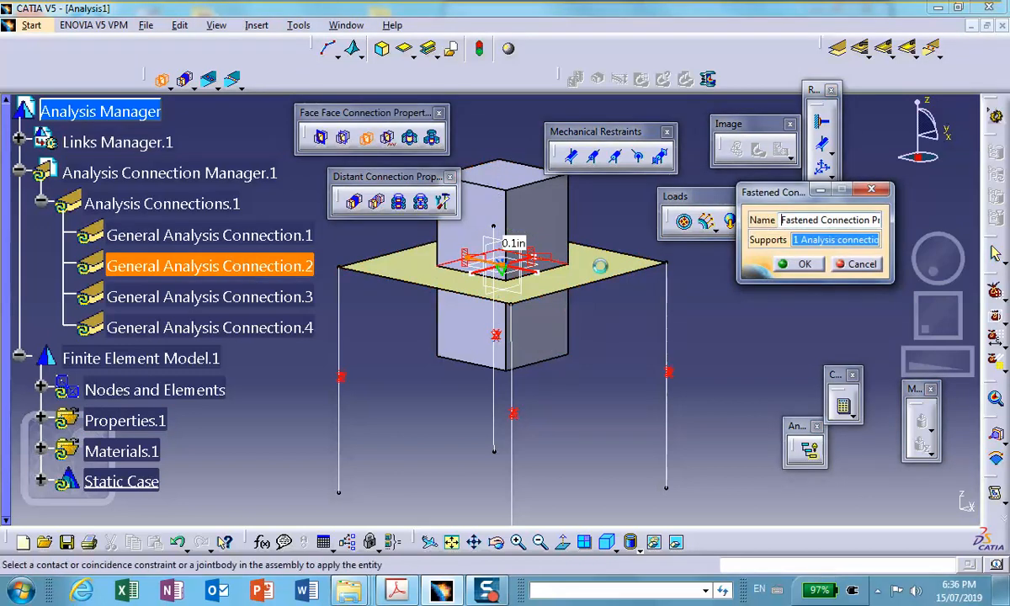
pyautogui.click(801, 264)
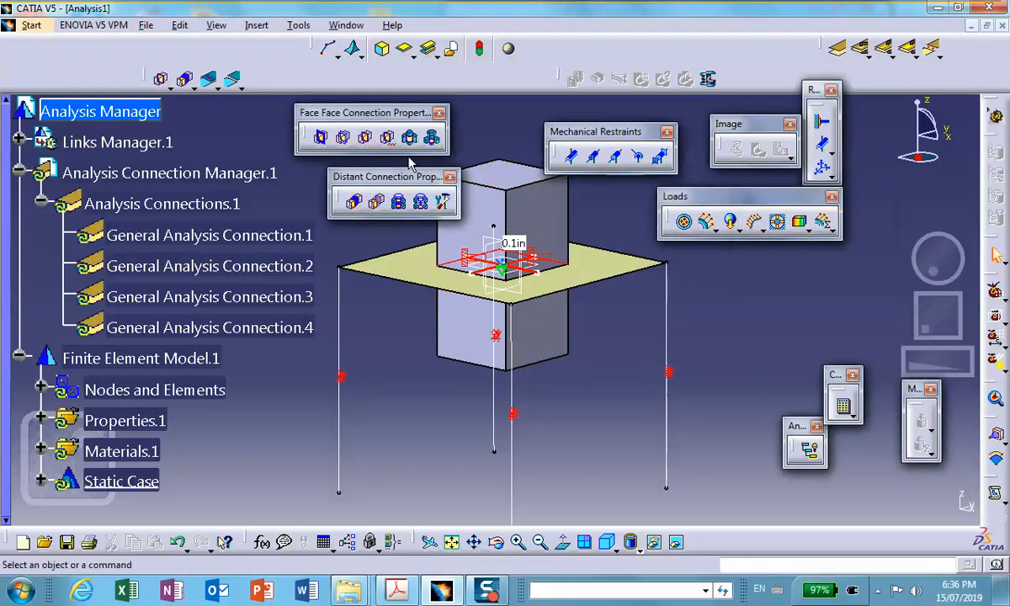
pyautogui.click(363, 141)
pyautogui.click(253, 296)
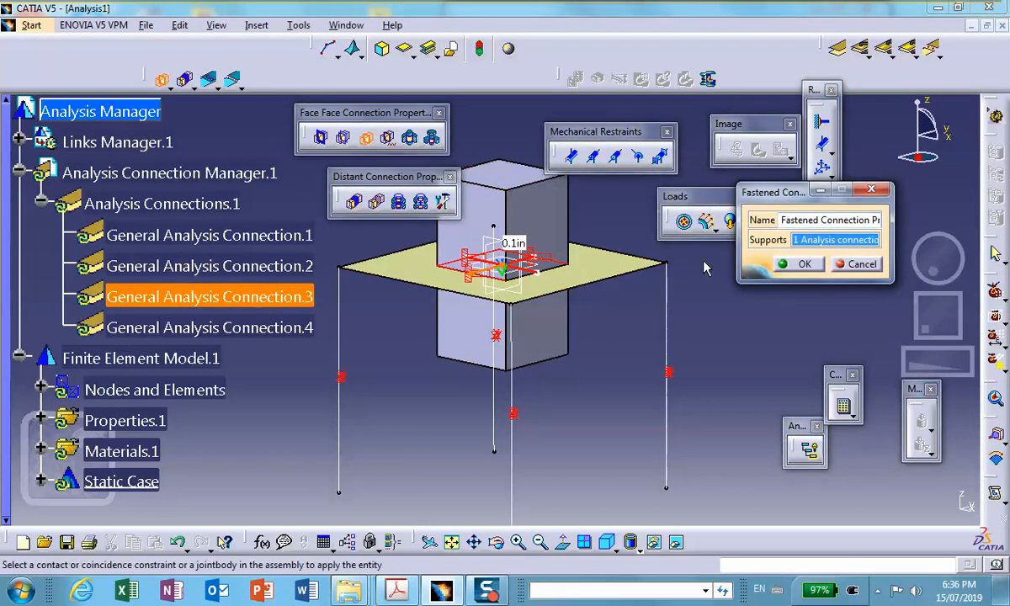
pyautogui.click(820, 261)
pyautogui.click(366, 137)
pyautogui.click(305, 328)
pyautogui.click(798, 264)
# Step: Hide the tabletop surface and pick the right-corner leg's top endpoint as the first component of a new General Analysis Connection
pyautogui.moveTo(643, 315); pyautogui.dragTo(665, 212, button='middle')
pyautogui.moveTo(520, 313); pyautogui.dragTo(577, 447, button='middle')
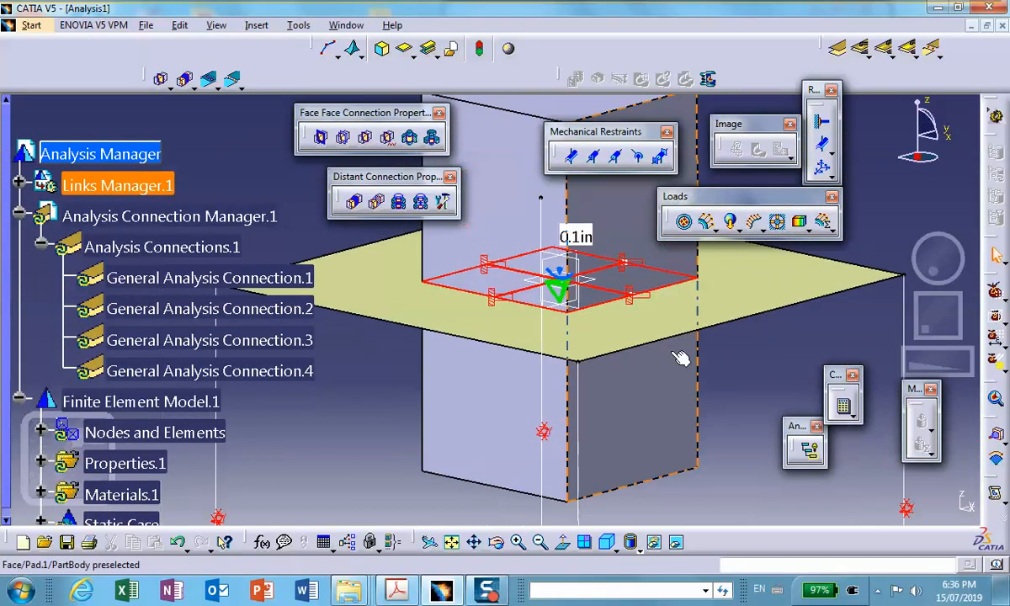
pyautogui.moveTo(640, 291); pyautogui.dragTo(670, 431, button='middle')
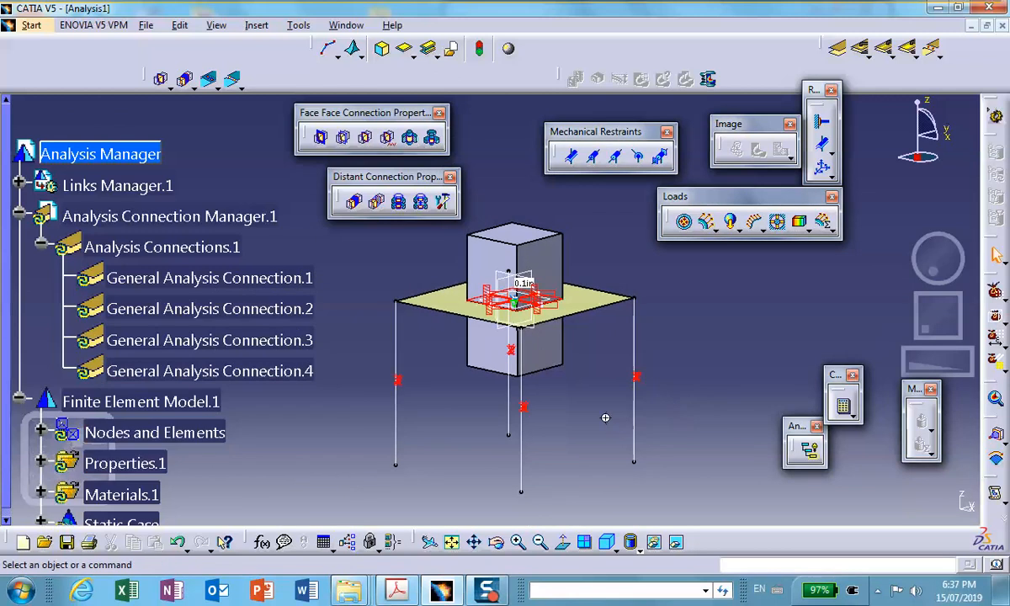
pyautogui.moveTo(604, 417); pyautogui.dragTo(667, 426, button='middle')
pyautogui.moveTo(705, 326); pyautogui.dragTo(662, 318, button='middle')
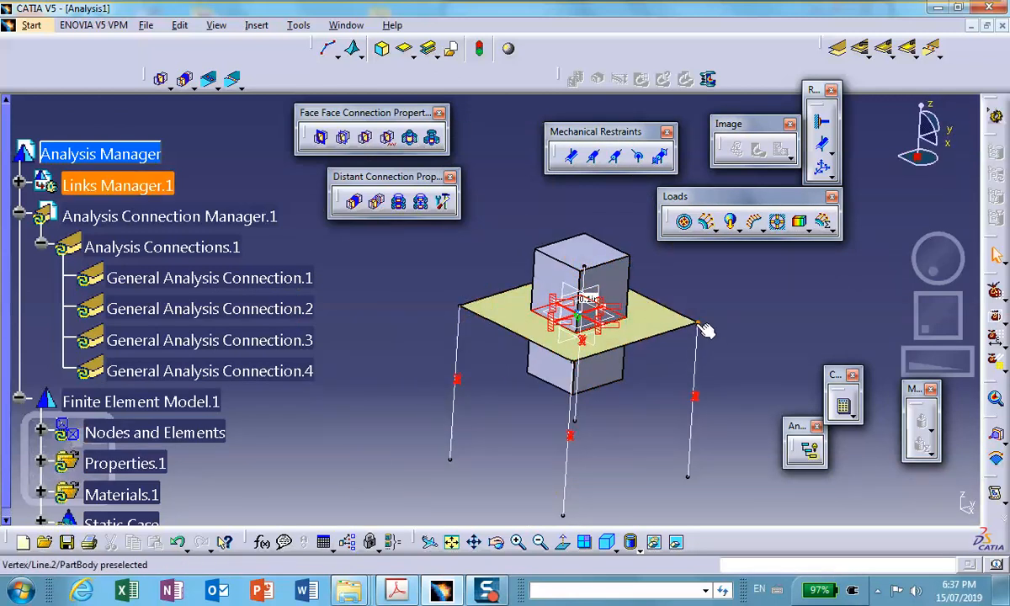
pyautogui.moveTo(692, 285); pyautogui.dragTo(562, 237, button='middle')
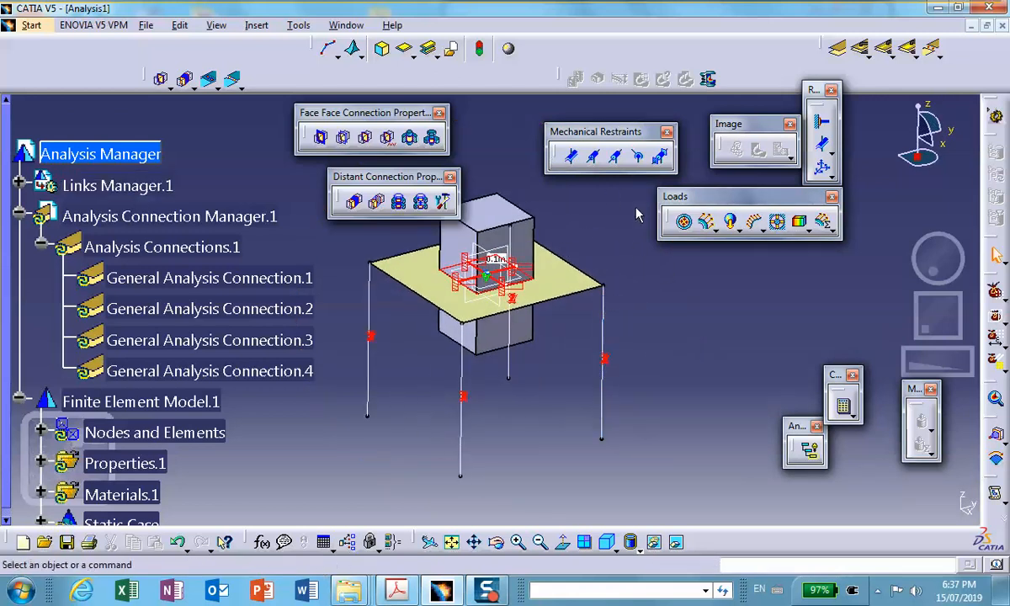
pyautogui.click(821, 122)
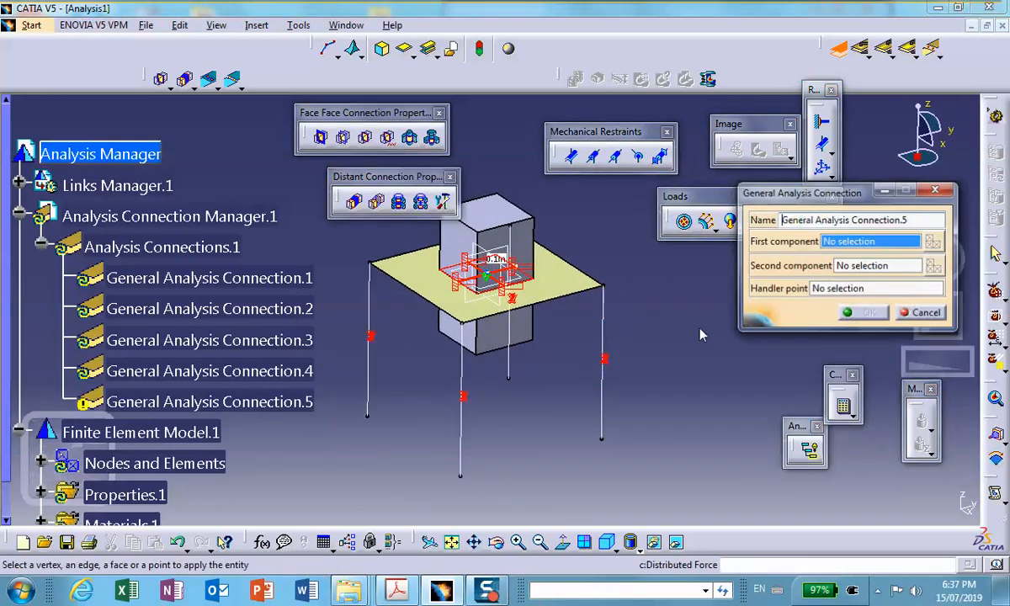
pyautogui.rightClick(581, 289)
pyautogui.click(575, 328)
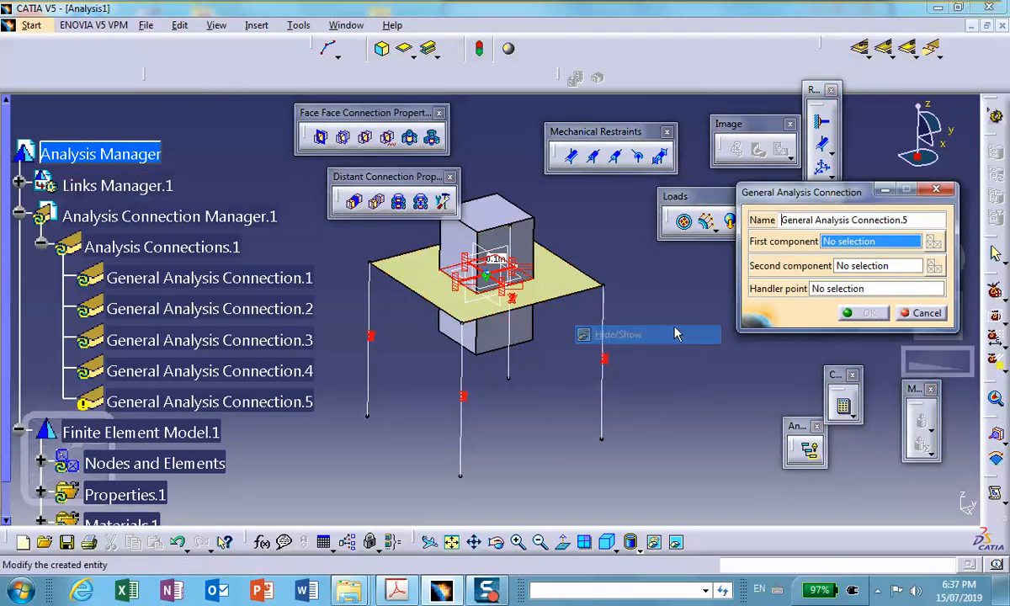
pyautogui.click(604, 287)
pyautogui.click(882, 266)
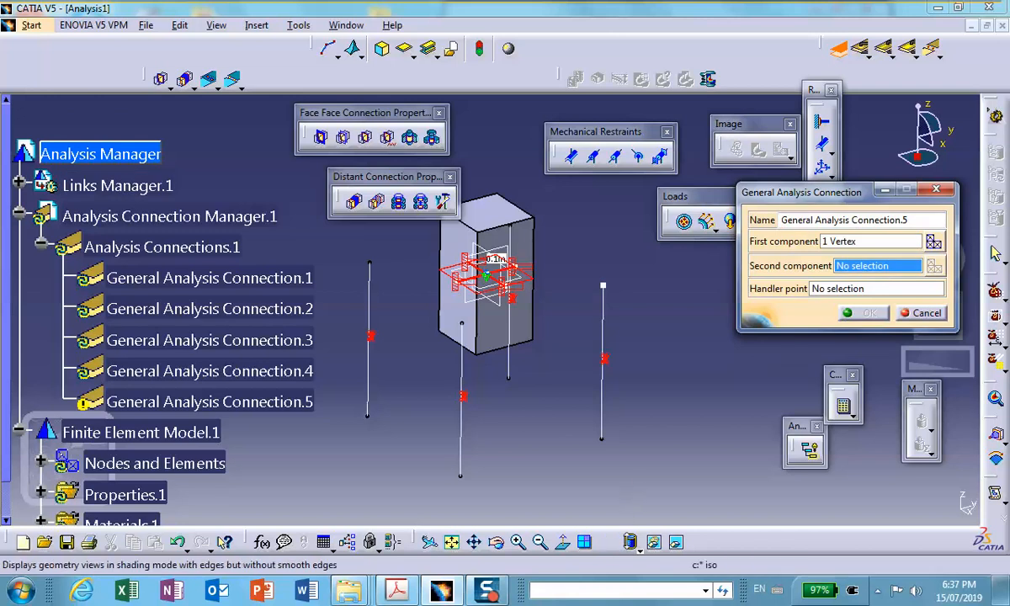
# Step: Restore the hidden tabletop surface to the visible space and hide the right-corner leg line
pyautogui.click(677, 542)
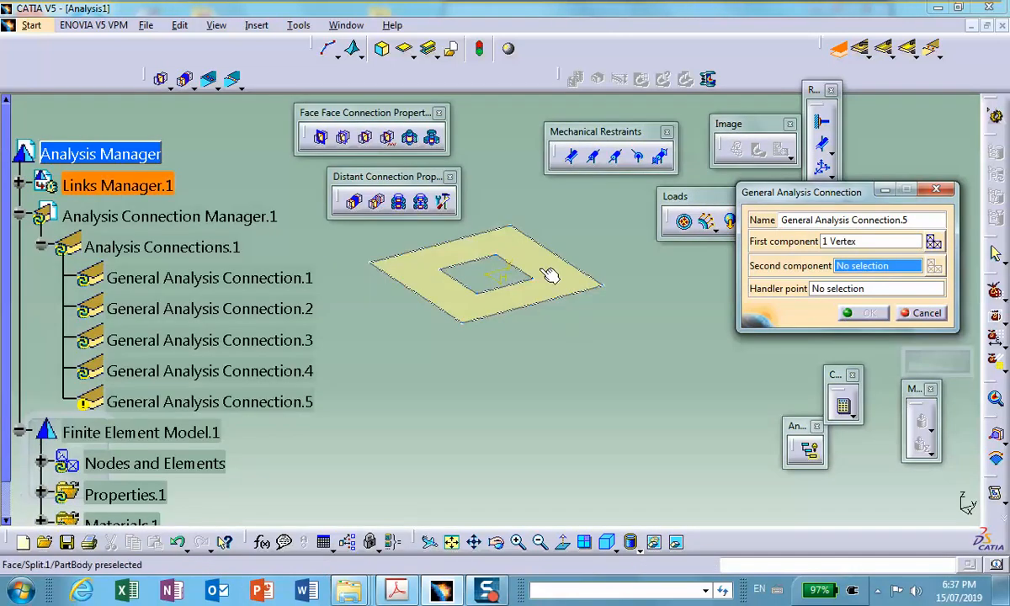
pyautogui.rightClick(547, 272)
pyautogui.click(583, 320)
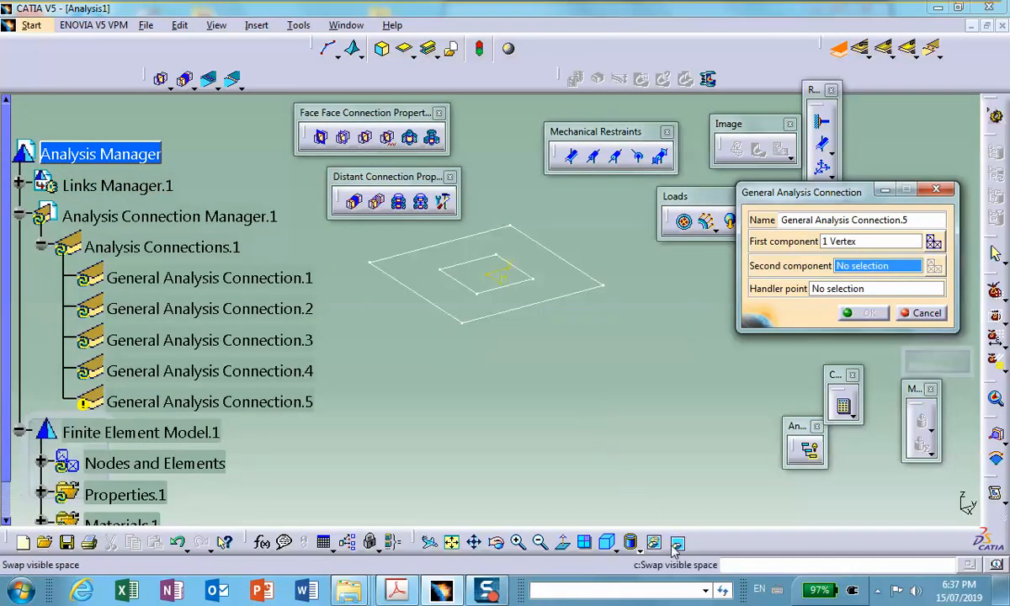
pyautogui.click(678, 543)
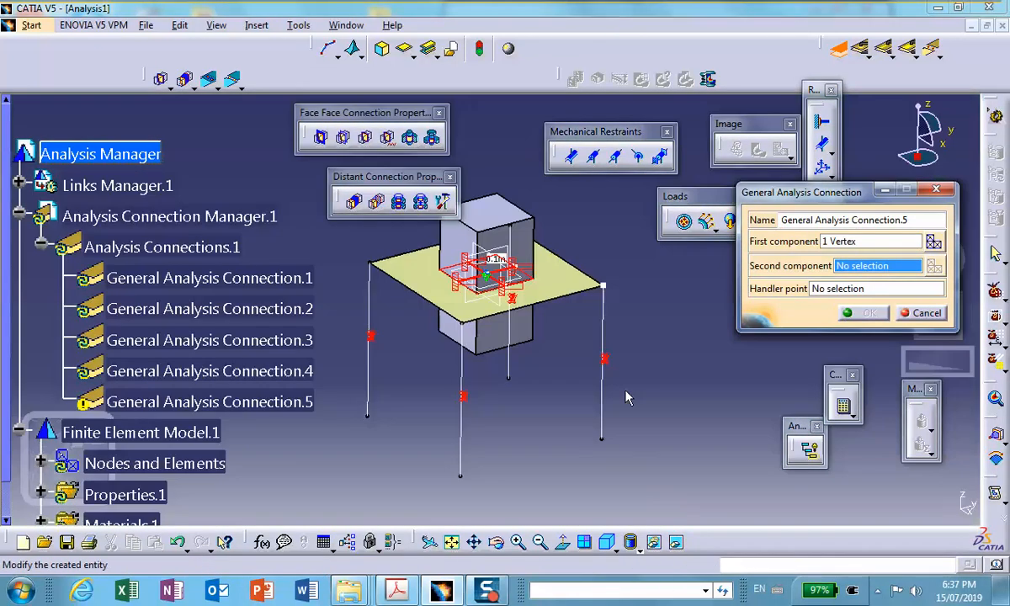
pyautogui.rightClick(604, 287)
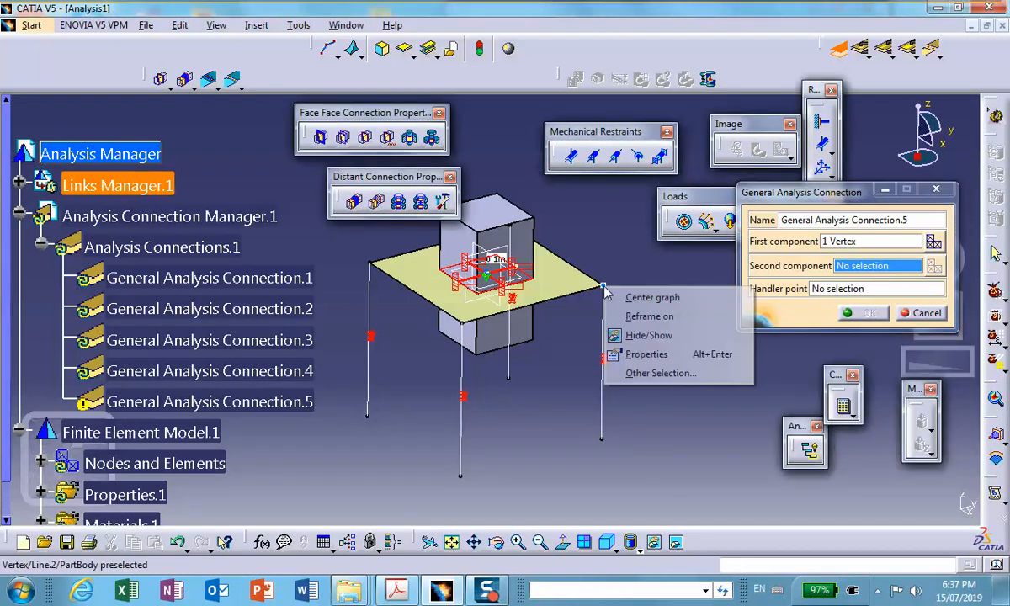
pyautogui.click(644, 335)
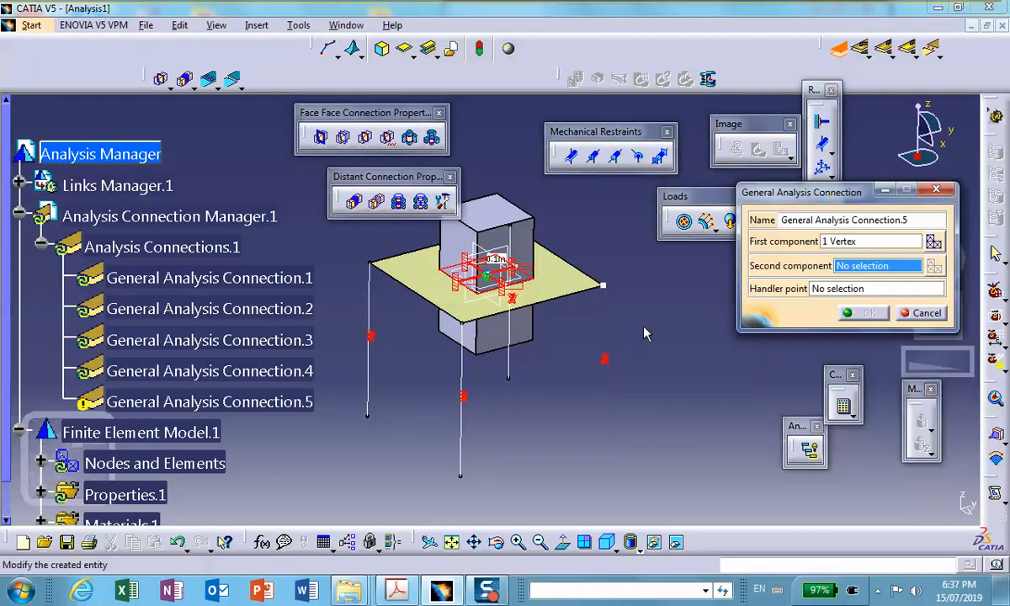
# Step: Hide the new connection's marker and complete the connection with the tabletop's right corner vertex as the second component
pyautogui.rightClick(603, 286)
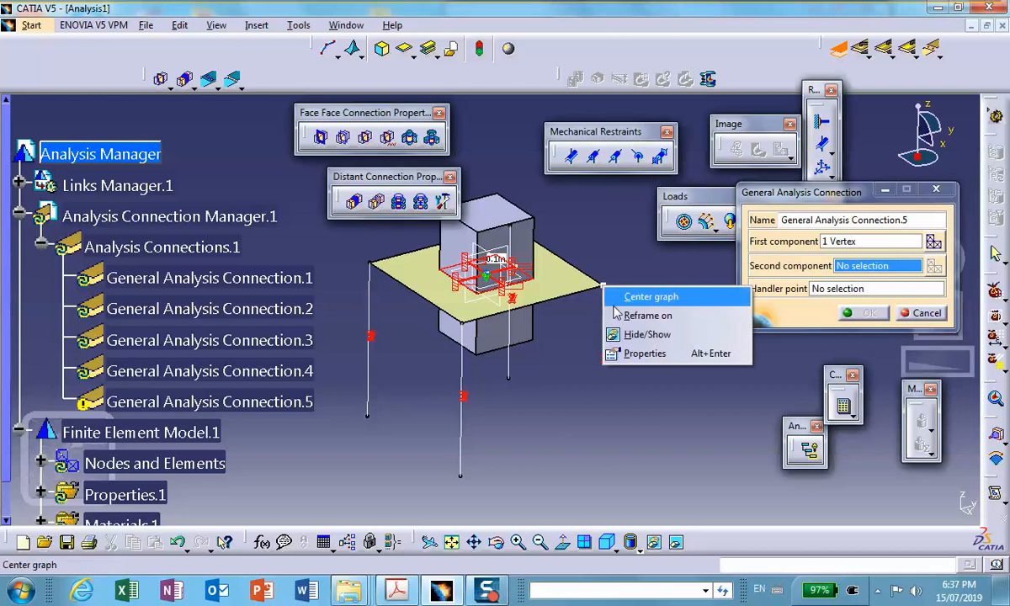
pyautogui.click(637, 329)
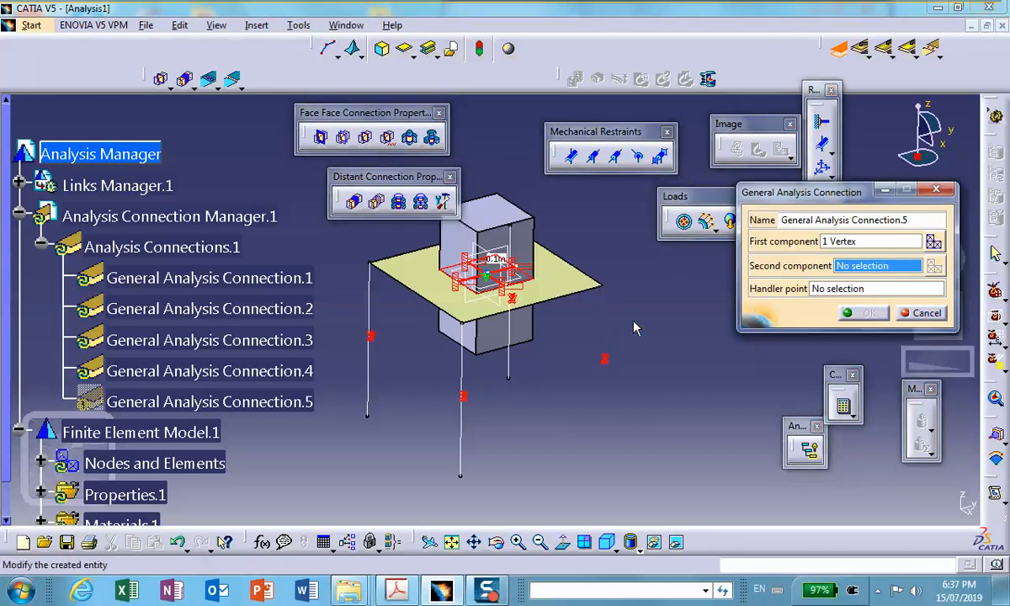
pyautogui.click(602, 286)
pyautogui.click(866, 314)
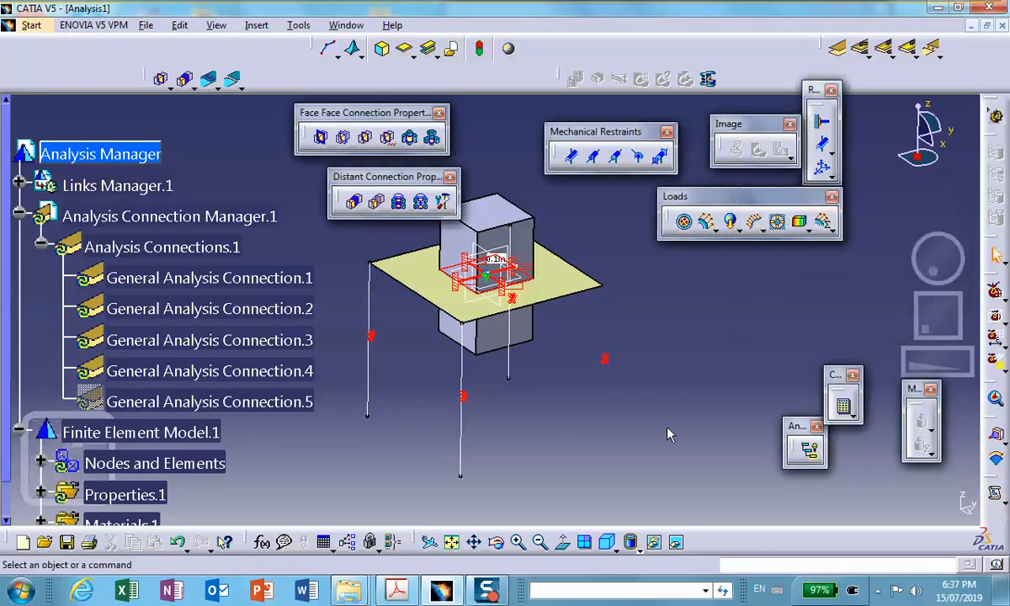
# Step: Start another General Analysis Connection with the tabletop hidden, using the front-corner leg's top endpoint as the first component
pyautogui.click(837, 48)
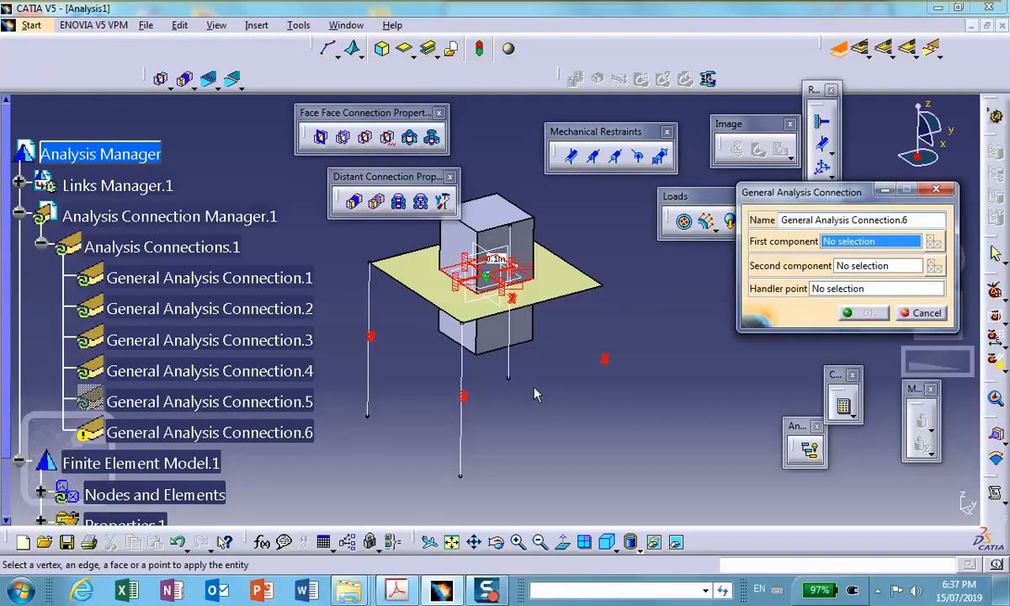
pyautogui.rightClick(428, 278)
pyautogui.click(497, 343)
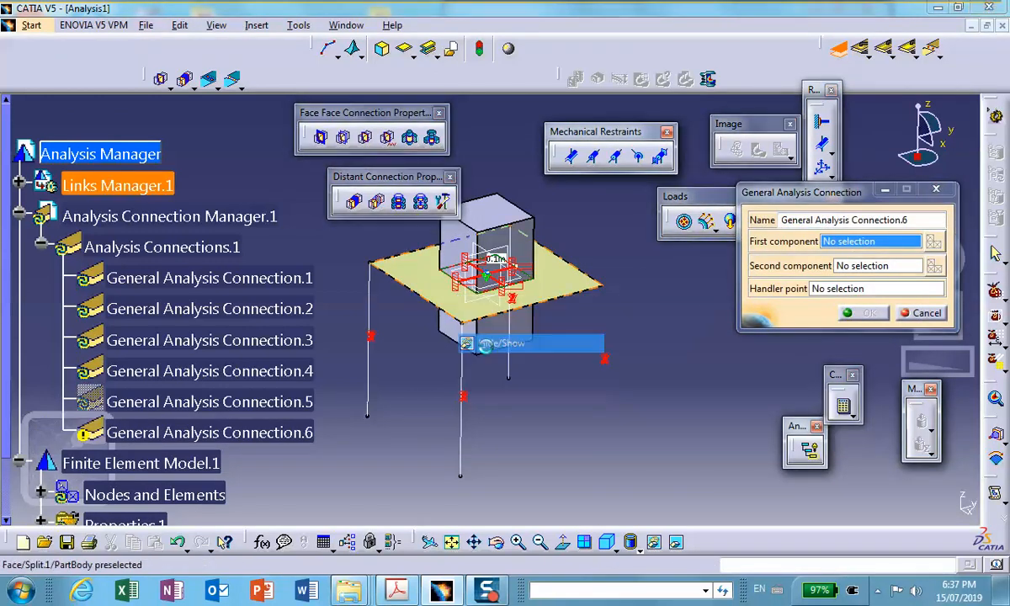
pyautogui.click(462, 323)
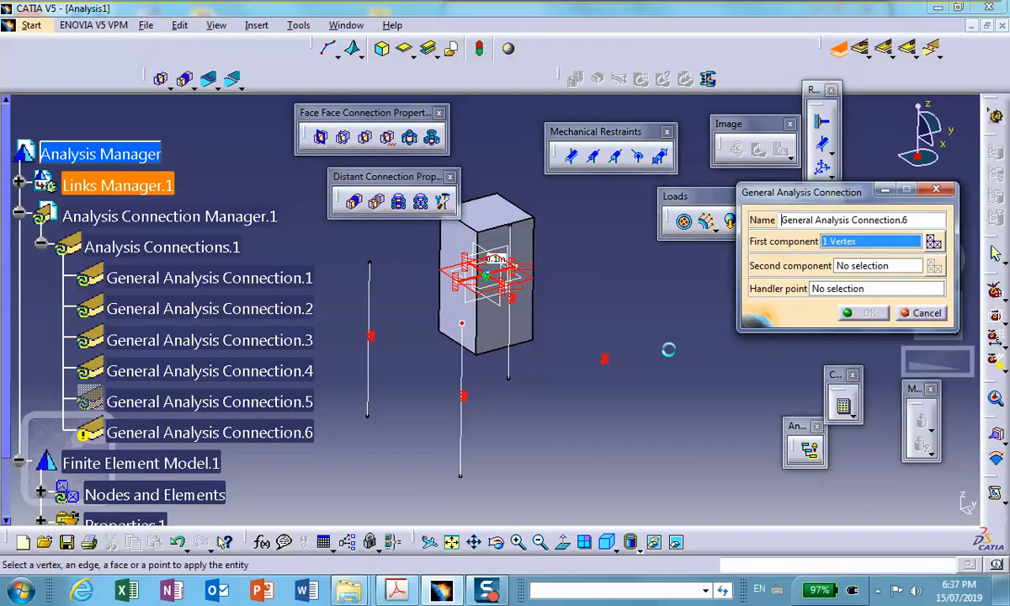
pyautogui.click(889, 268)
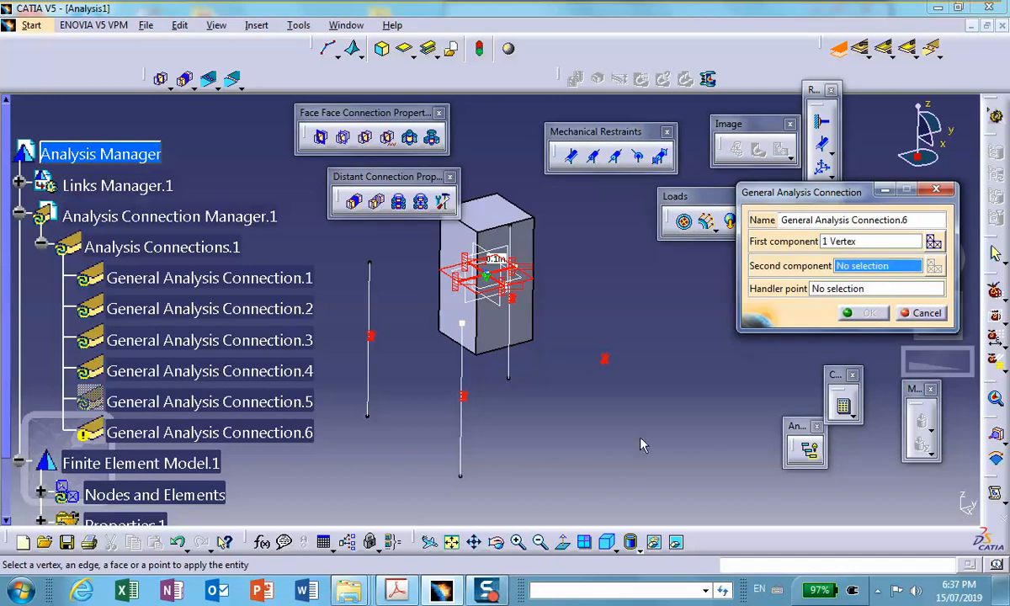
# Step: Bring the tabletop surface back into the visible space and hide the front-corner leg line
pyautogui.click(675, 542)
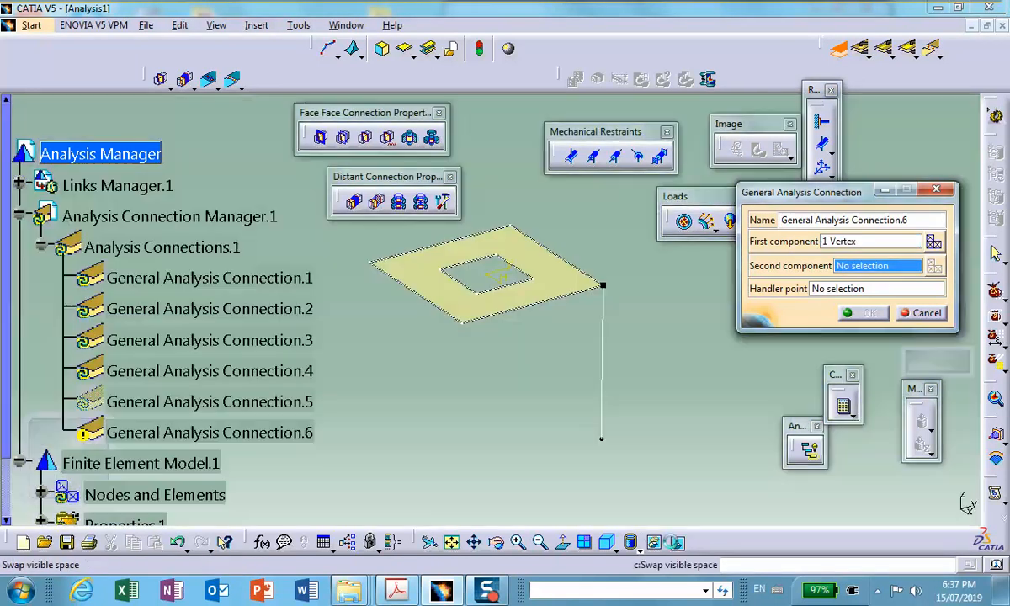
pyautogui.rightClick(456, 292)
pyautogui.click(488, 341)
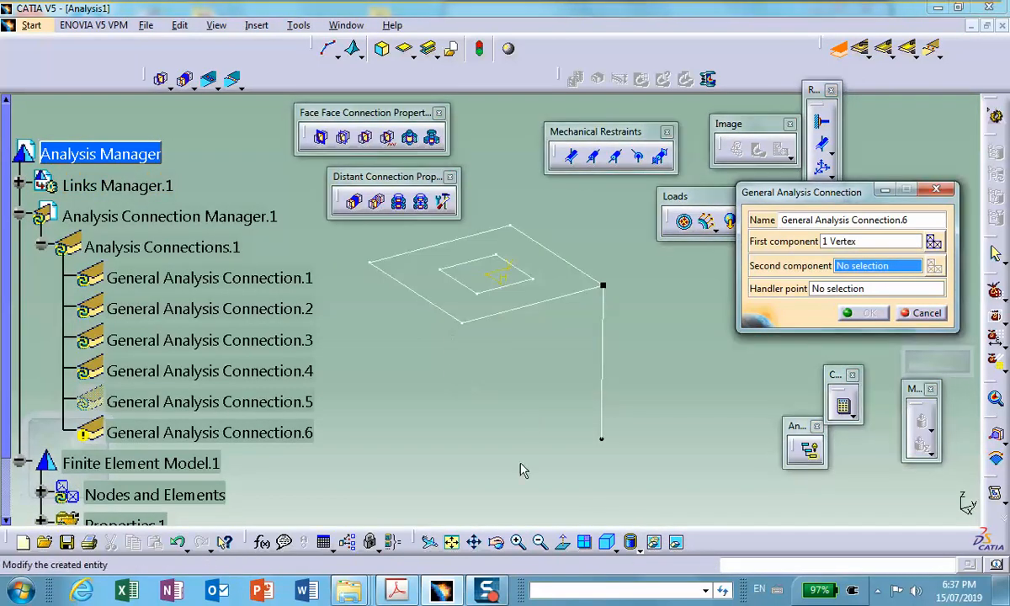
pyautogui.click(675, 542)
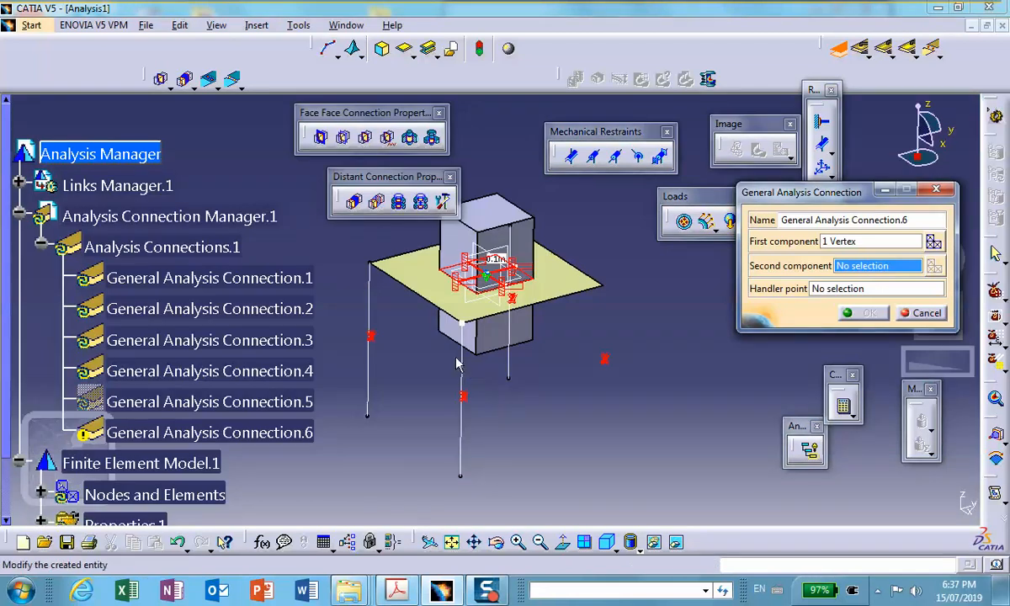
pyautogui.rightClick(462, 361)
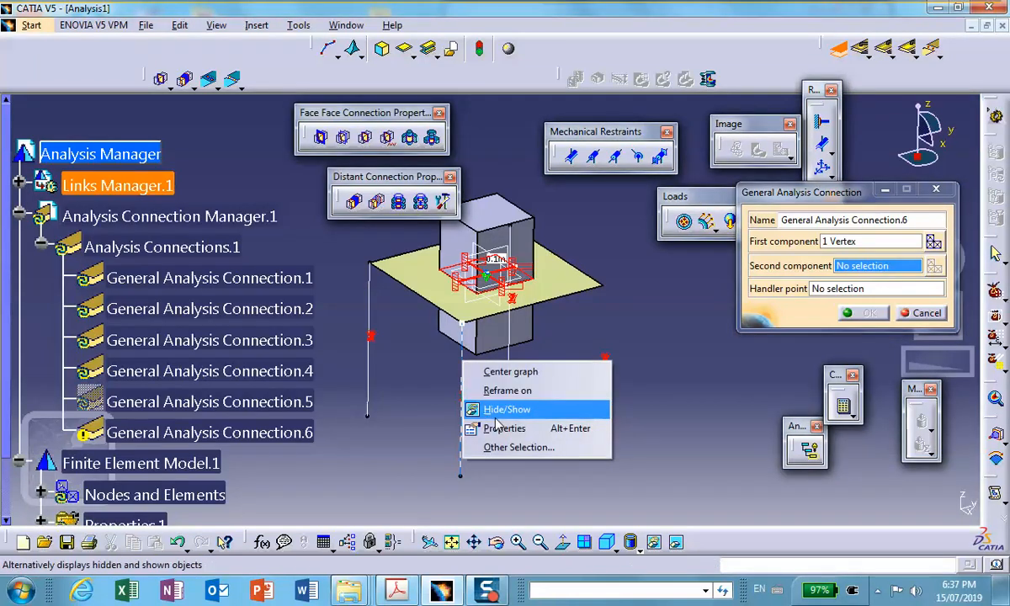
pyautogui.click(475, 409)
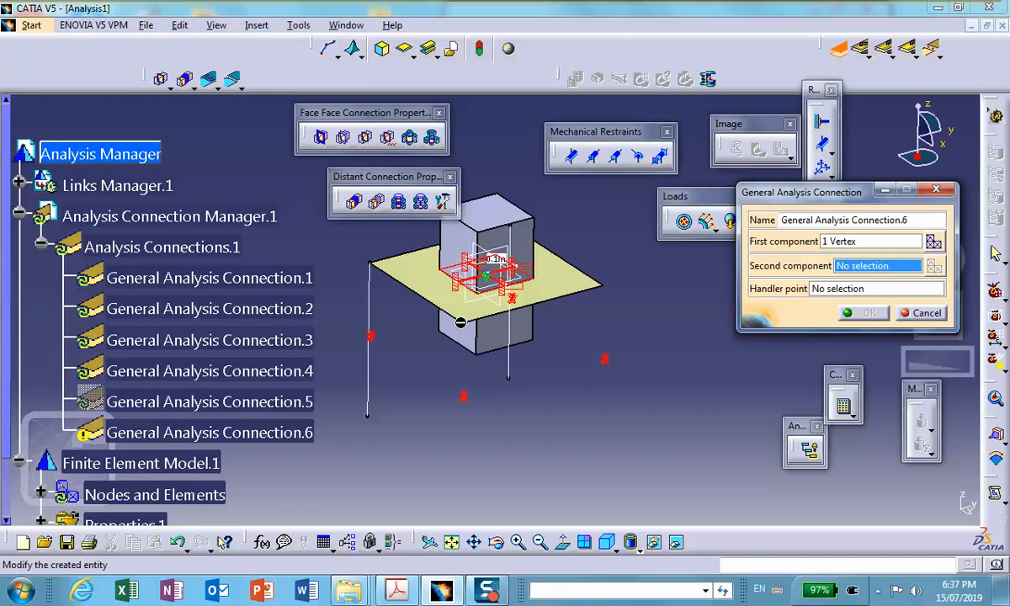
# Step: Hide this connection's marker and complete it with the tabletop's front corner vertex as the second component
pyautogui.rightClick(461, 323)
pyautogui.click(492, 371)
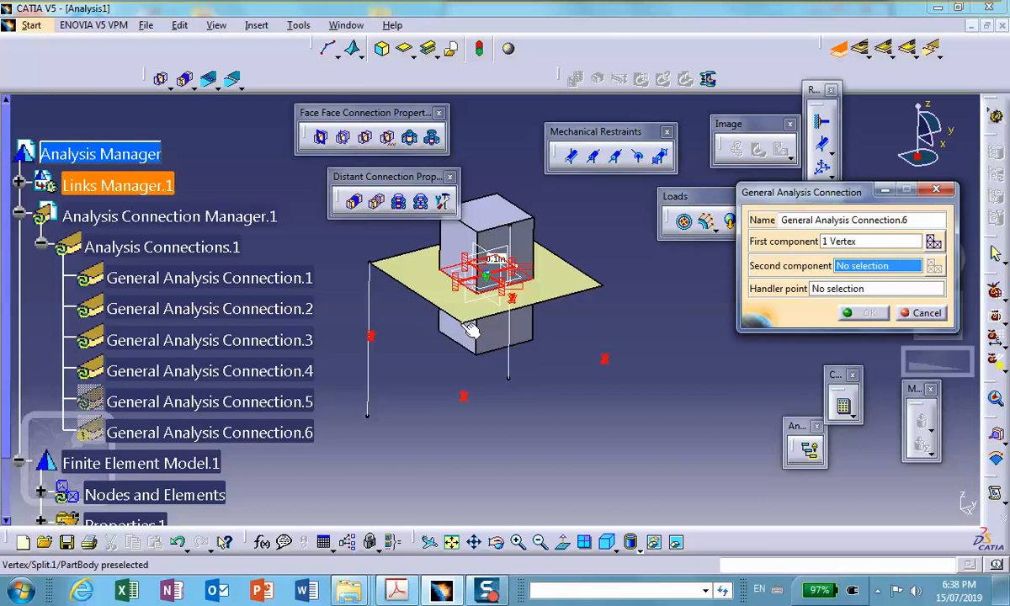
pyautogui.click(471, 328)
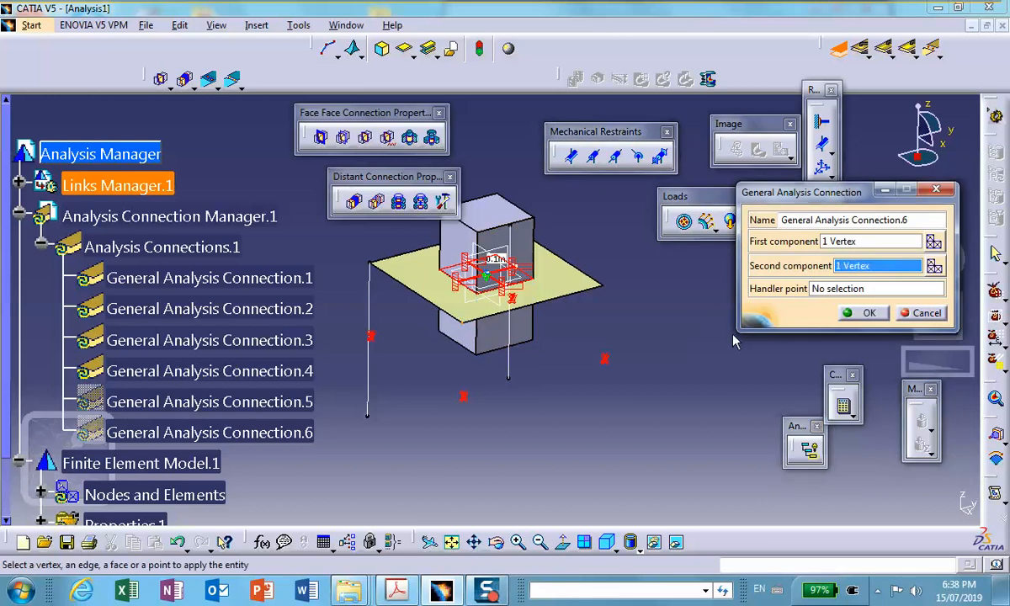
pyautogui.click(862, 313)
# Step: Start a third leg connection with the tabletop hidden, using the nearest still unconnected leg's top endpoint as the first component
pyautogui.moveTo(480, 398); pyautogui.dragTo(690, 347, button='middle')
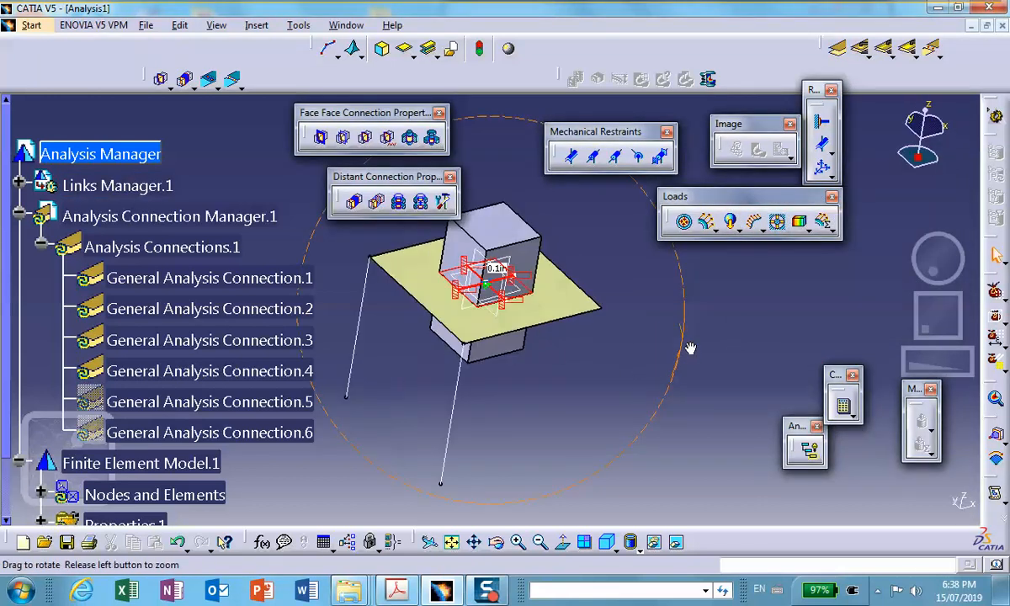
pyautogui.click(821, 121)
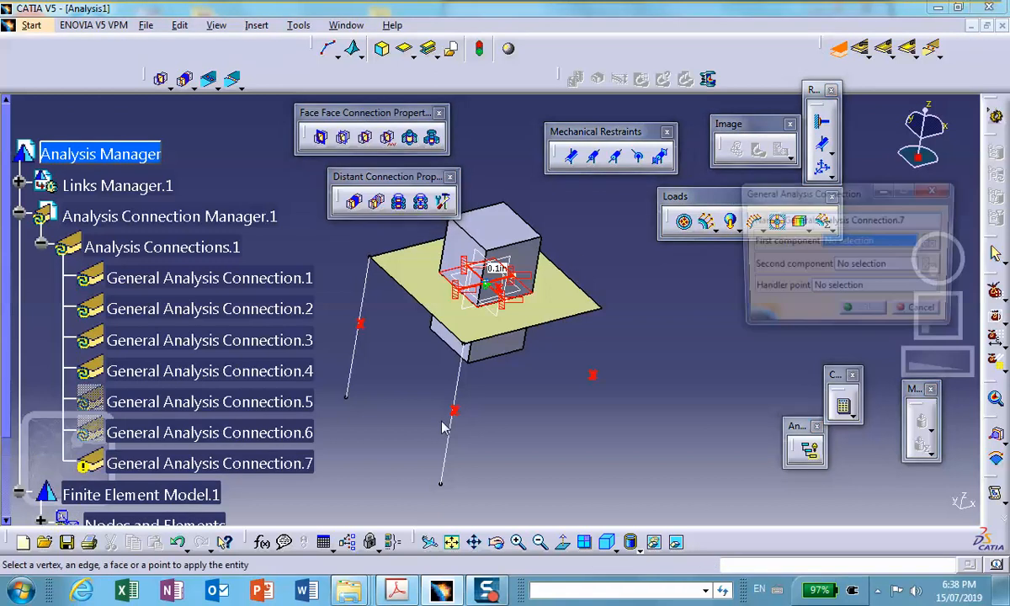
pyautogui.rightClick(547, 300)
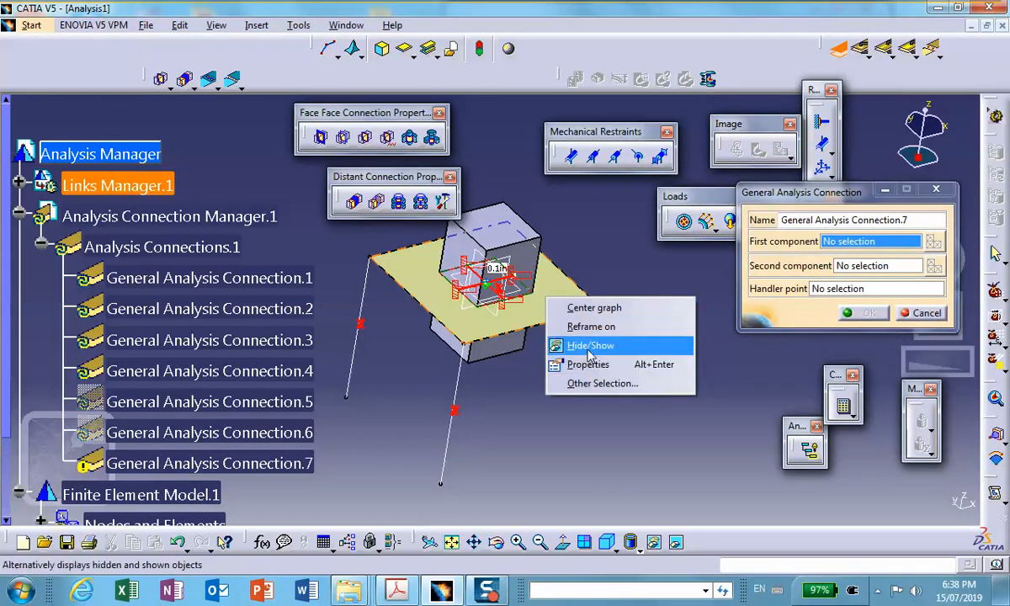
pyautogui.click(588, 354)
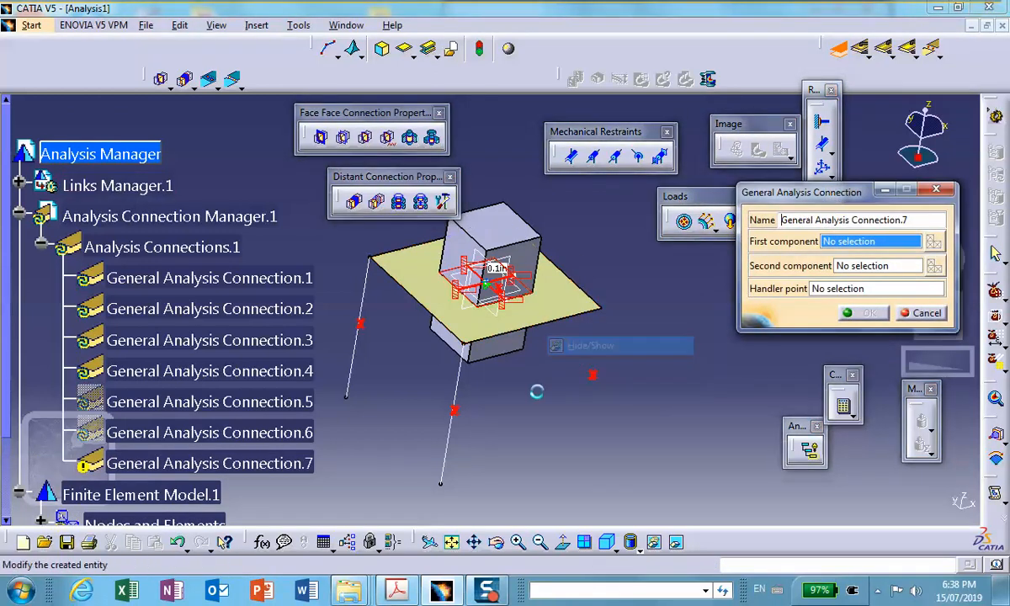
pyautogui.click(466, 345)
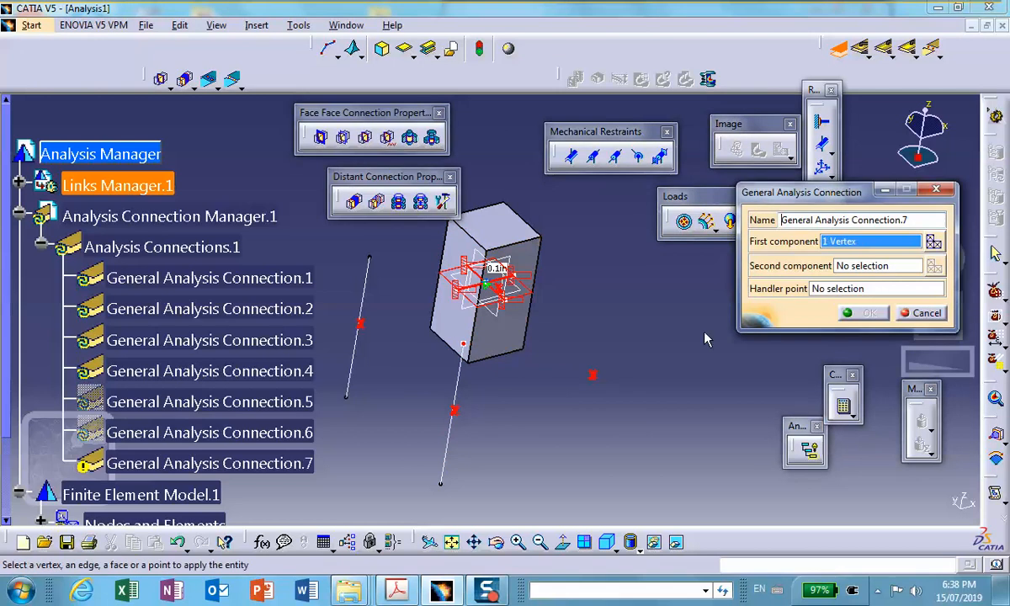
pyautogui.click(864, 267)
# Step: Return the tabletop surface to the visible space and hide the third leg line used as the first component
pyautogui.click(653, 542)
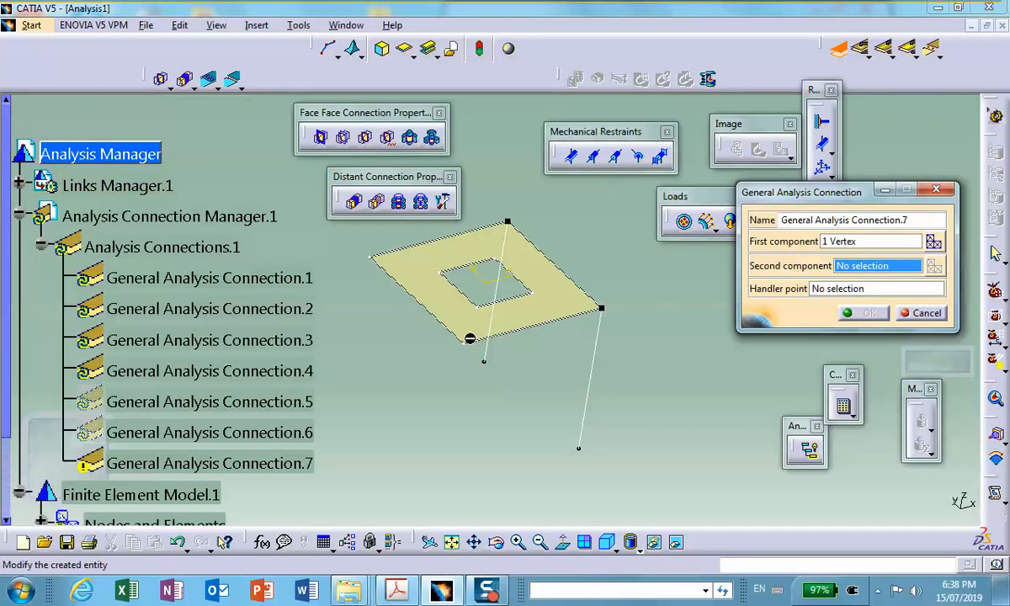
pyautogui.rightClick(458, 322)
pyautogui.click(488, 366)
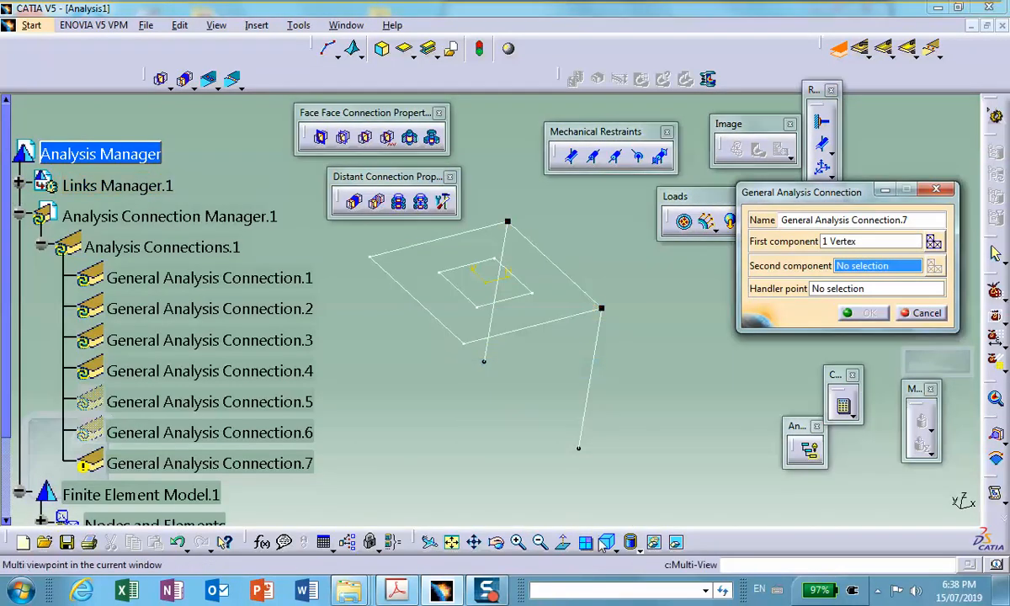
pyautogui.click(653, 541)
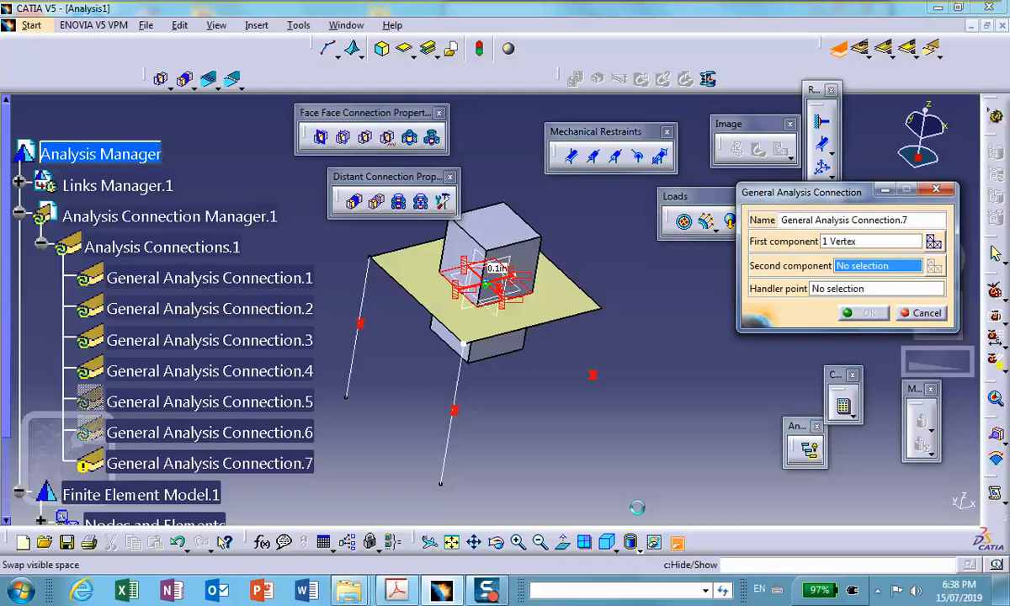
pyautogui.rightClick(462, 383)
pyautogui.click(503, 423)
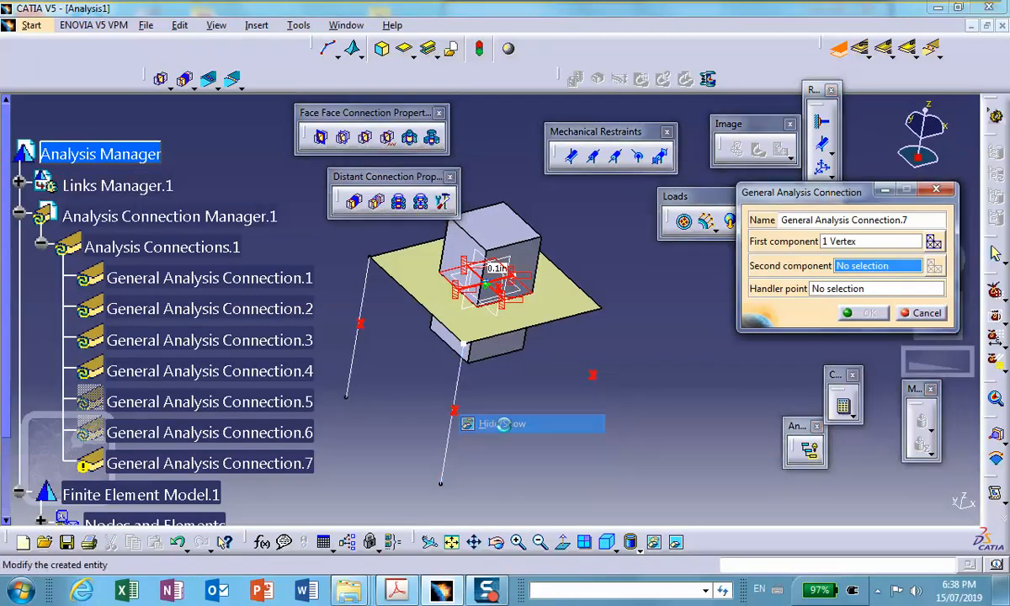
# Step: Hide the third leg connection's marker and set the adjoining tabletop corner vertex as its second component
pyautogui.rightClick(462, 343)
pyautogui.click(471, 383)
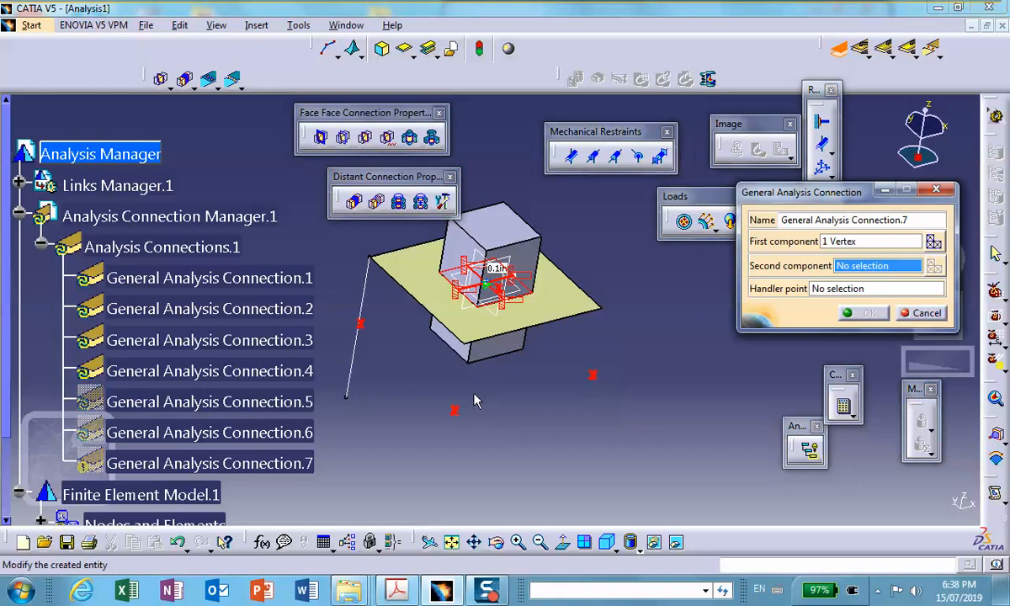
pyautogui.click(472, 349)
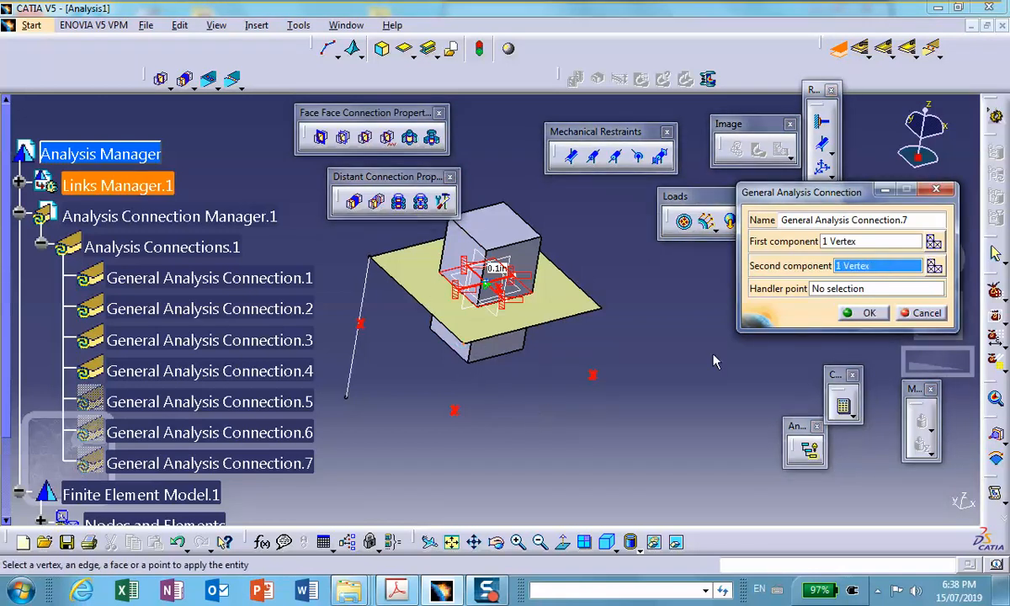
pyautogui.click(850, 313)
# Step: Start a fourth leg connection with the tabletop hidden, using the last visible leg's top endpoint as the first component
pyautogui.moveTo(413, 446); pyautogui.dragTo(620, 450, button='middle')
pyautogui.click(837, 48)
pyautogui.rightClick(422, 331)
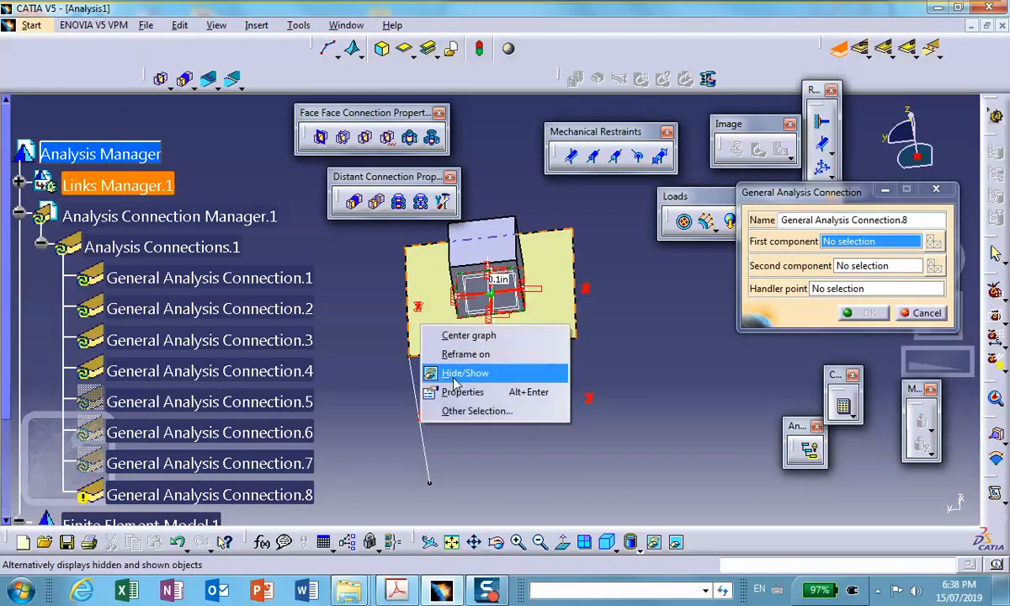
pyautogui.click(460, 377)
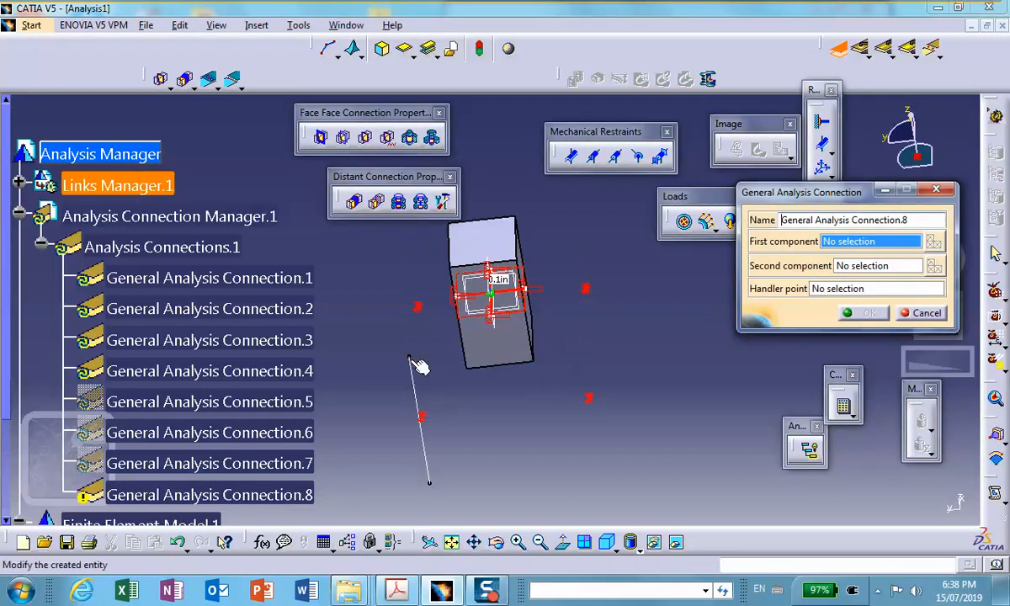
pyautogui.click(418, 360)
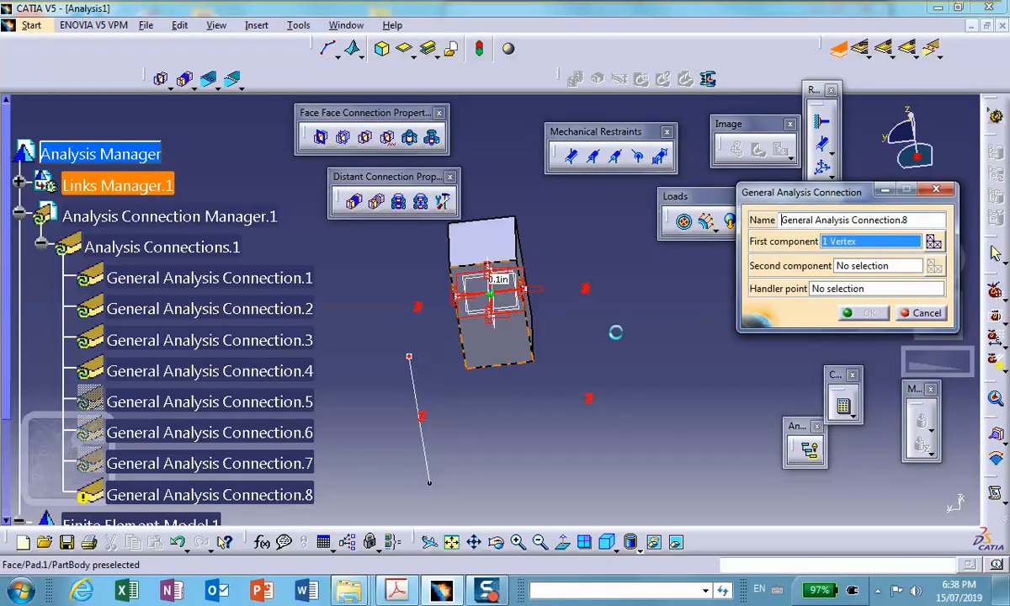
# Step: For the second component, return the tabletop surface to the visible space and hide the last leg line
pyautogui.click(845, 266)
pyautogui.click(676, 541)
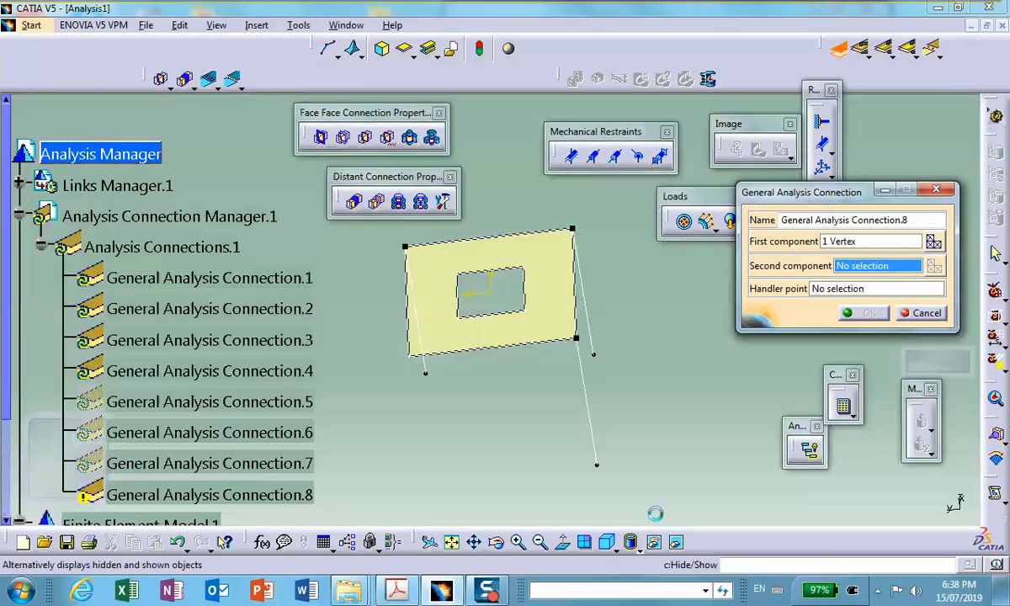
pyautogui.rightClick(455, 334)
pyautogui.click(467, 383)
pyautogui.click(677, 542)
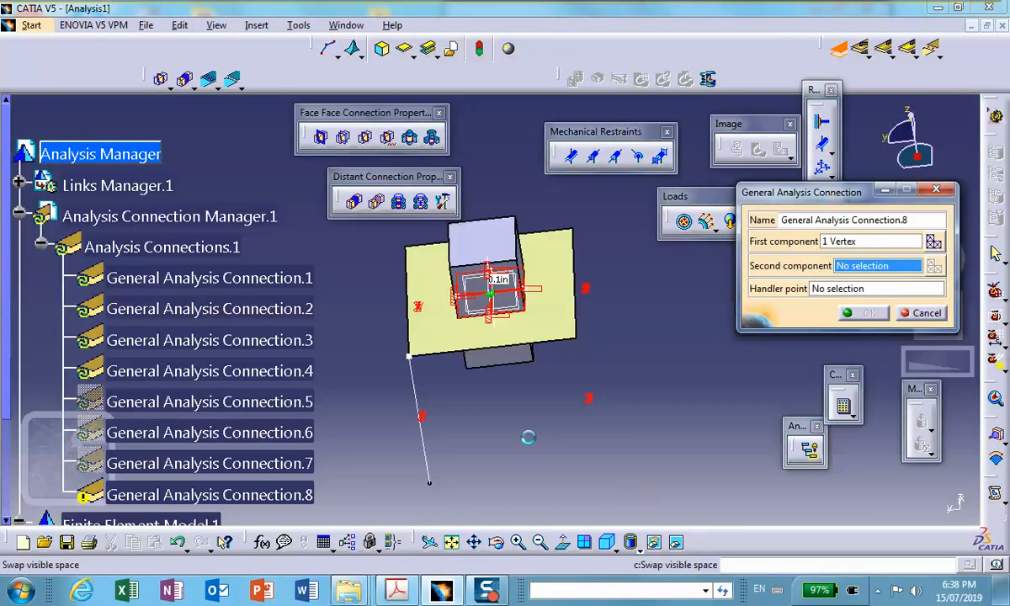
pyautogui.rightClick(411, 379)
pyautogui.click(426, 422)
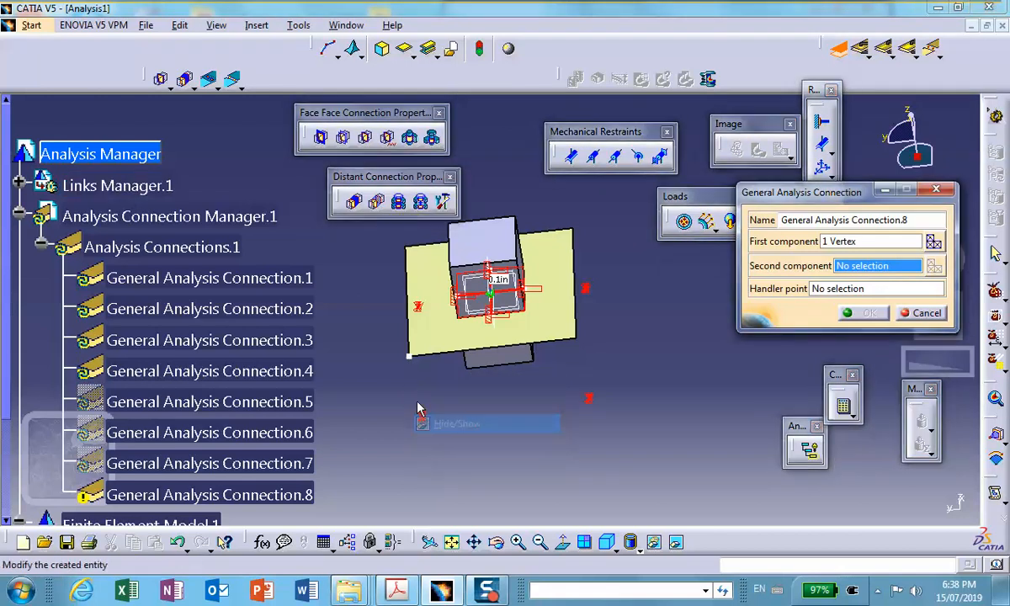
# Step: Hide the fourth leg connection's marker and complete it with the matching tabletop corner vertex as the second component
pyautogui.rightClick(410, 354)
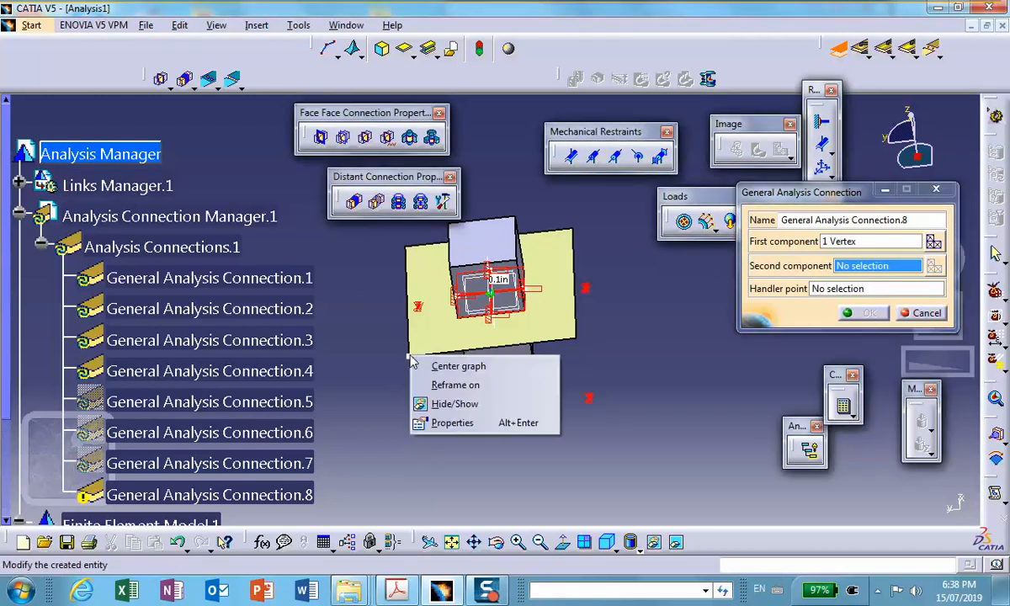
pyautogui.click(451, 405)
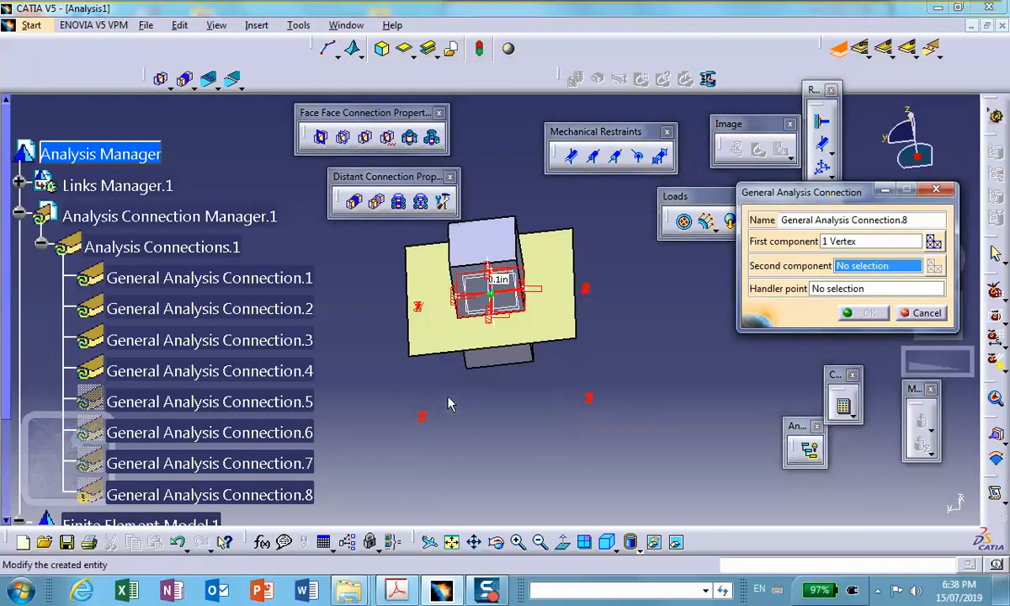
pyautogui.click(413, 356)
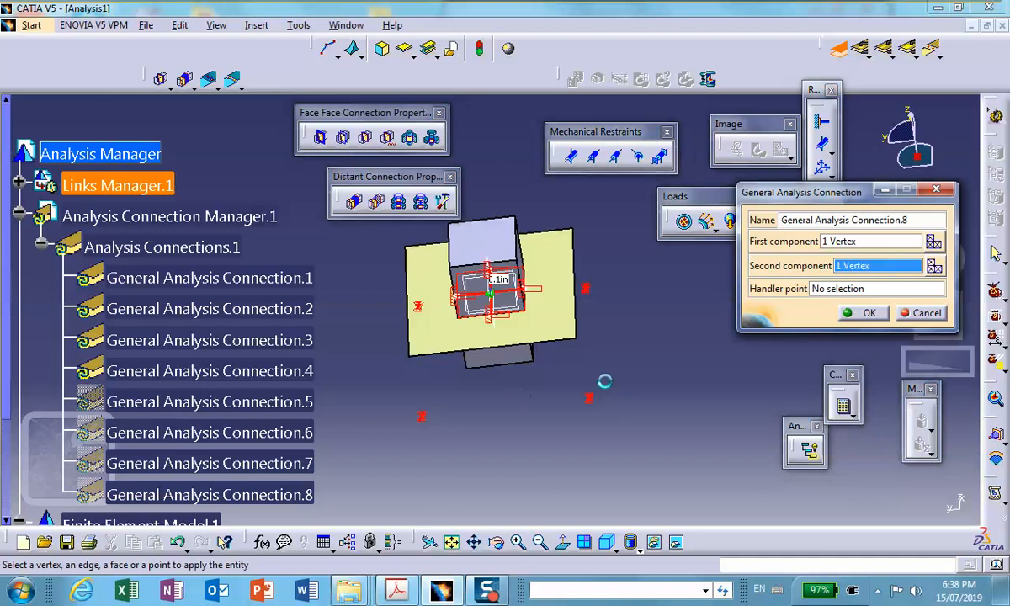
pyautogui.click(867, 314)
# Step: Create rigid connection properties supported on General Analysis Connection.5 and General Analysis Connection.6
pyautogui.scroll(1, 478, 421)
pyautogui.moveTo(478, 421); pyautogui.dragTo(476, 384, button='middle')
pyautogui.scroll(-3, 337, 391)
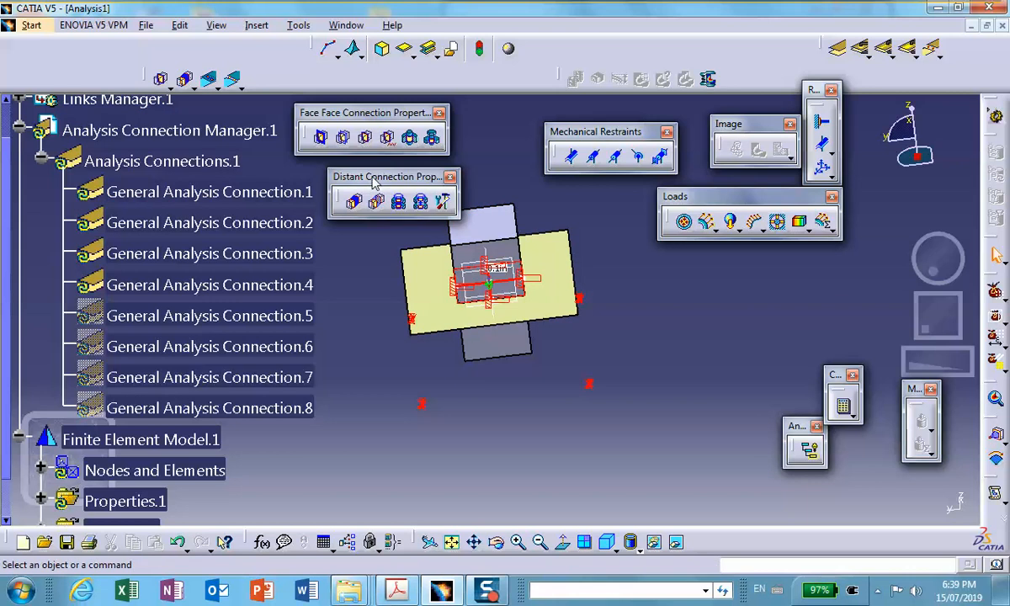
pyautogui.click(353, 200)
pyautogui.click(282, 318)
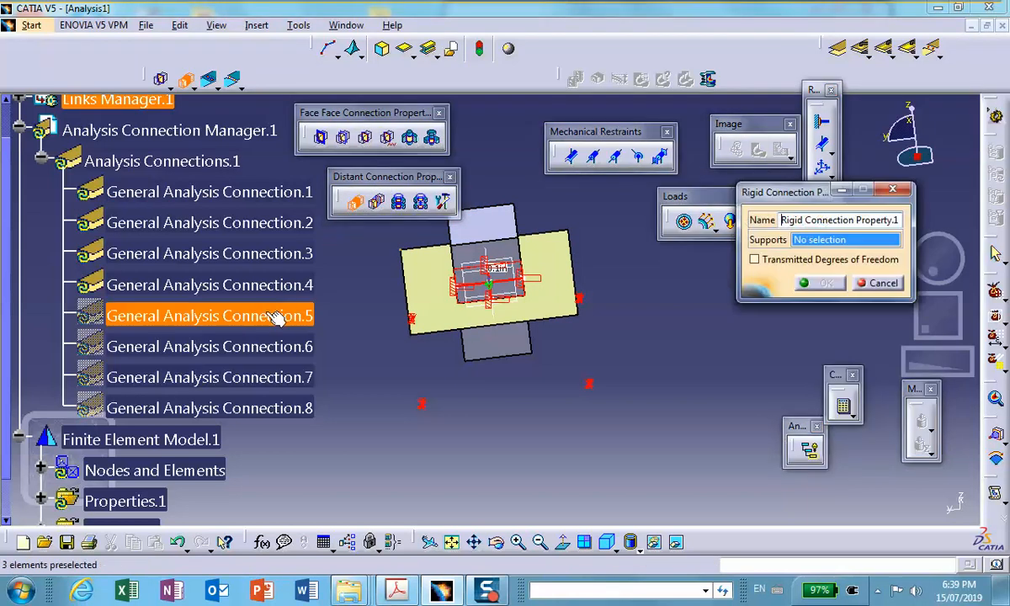
pyautogui.click(827, 283)
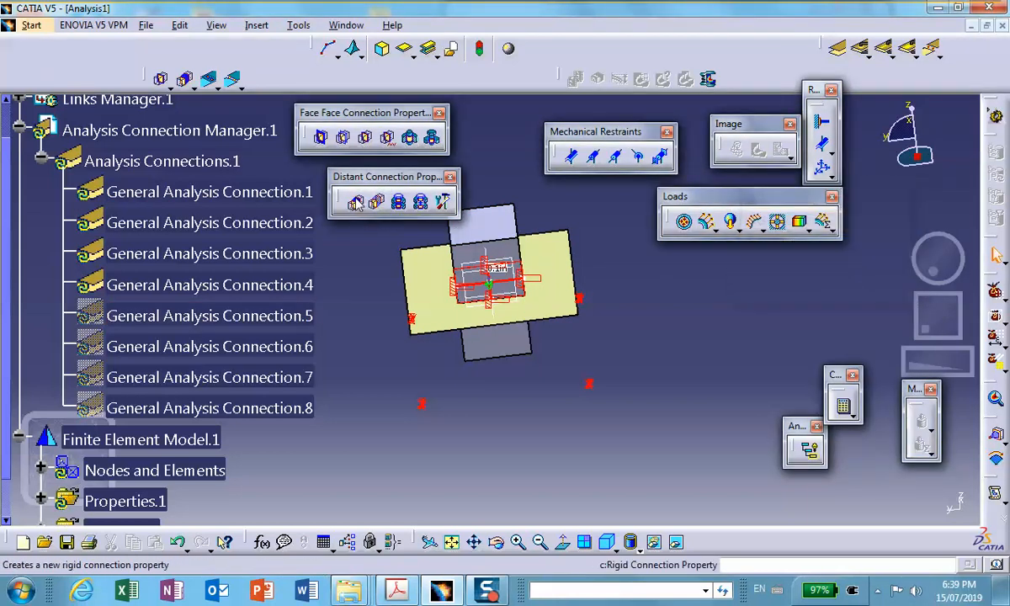
pyautogui.click(354, 201)
pyautogui.click(291, 345)
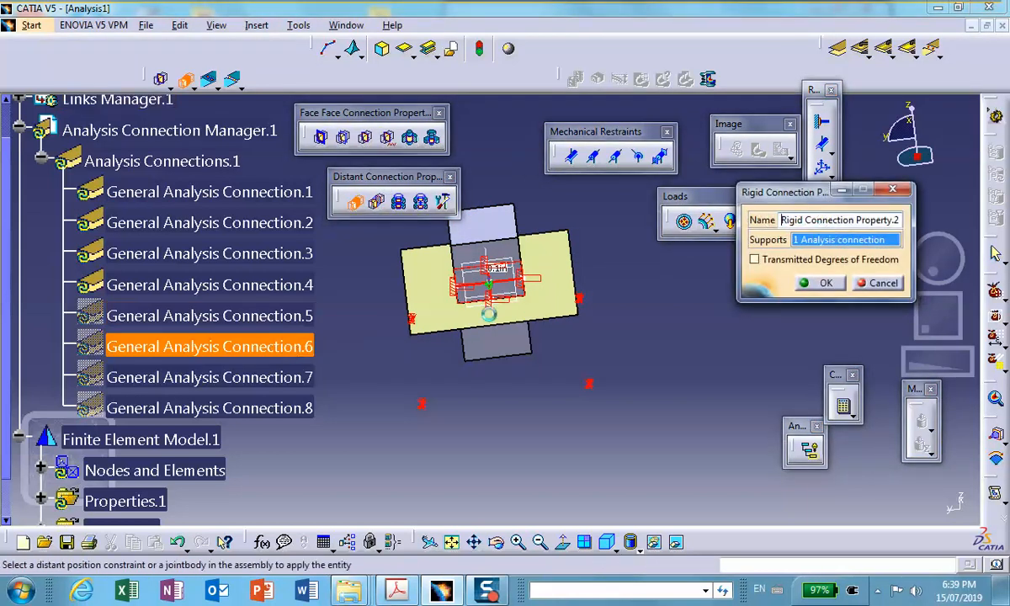
pyautogui.click(827, 283)
# Step: Create rigid connection properties supported on General Analysis Connection.7 and General Analysis Connection.8
pyautogui.click(354, 202)
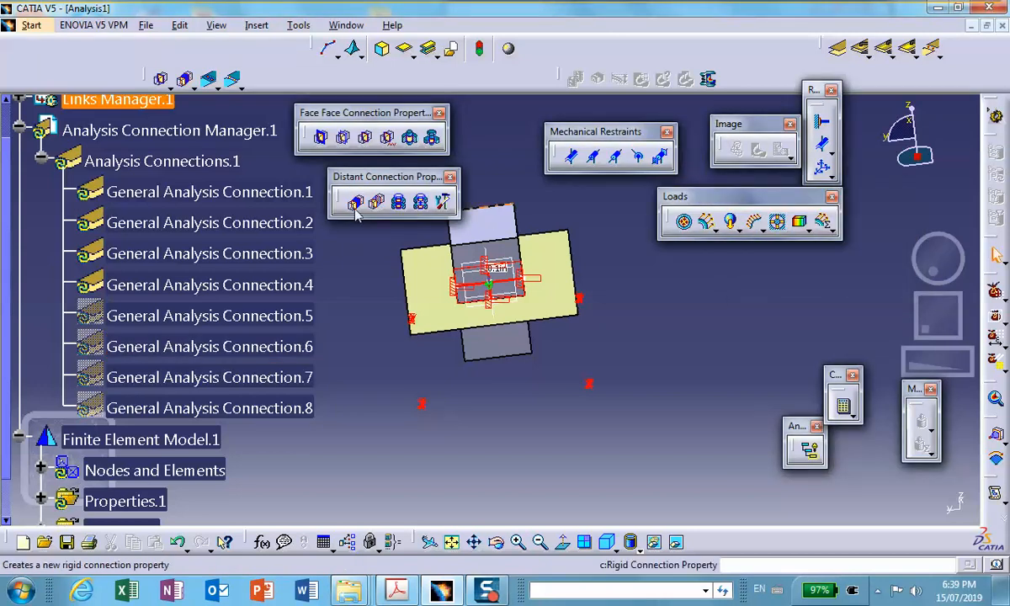
pyautogui.click(286, 377)
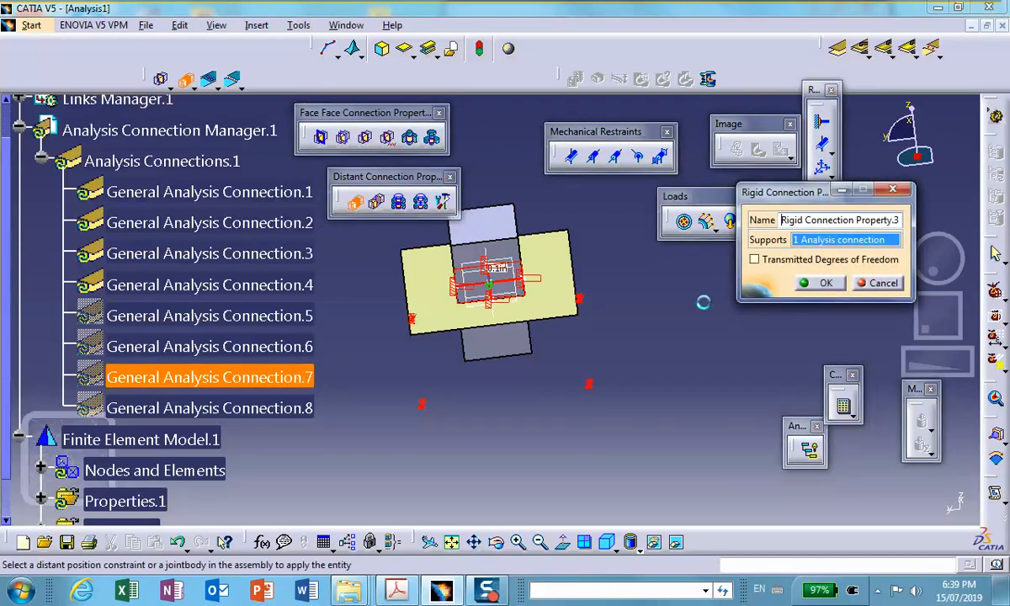
pyautogui.click(809, 285)
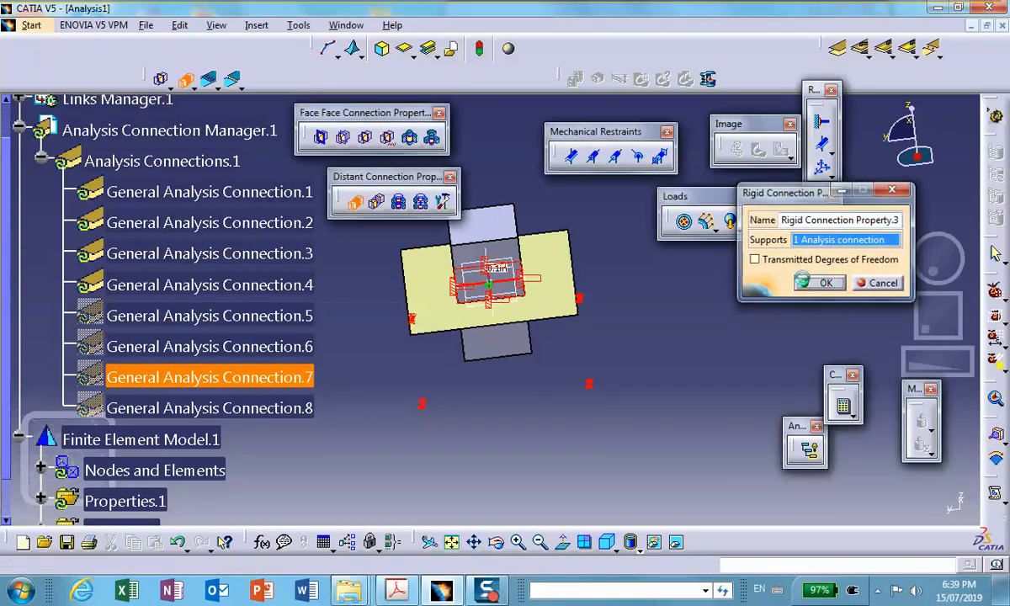
pyautogui.click(355, 205)
pyautogui.click(210, 408)
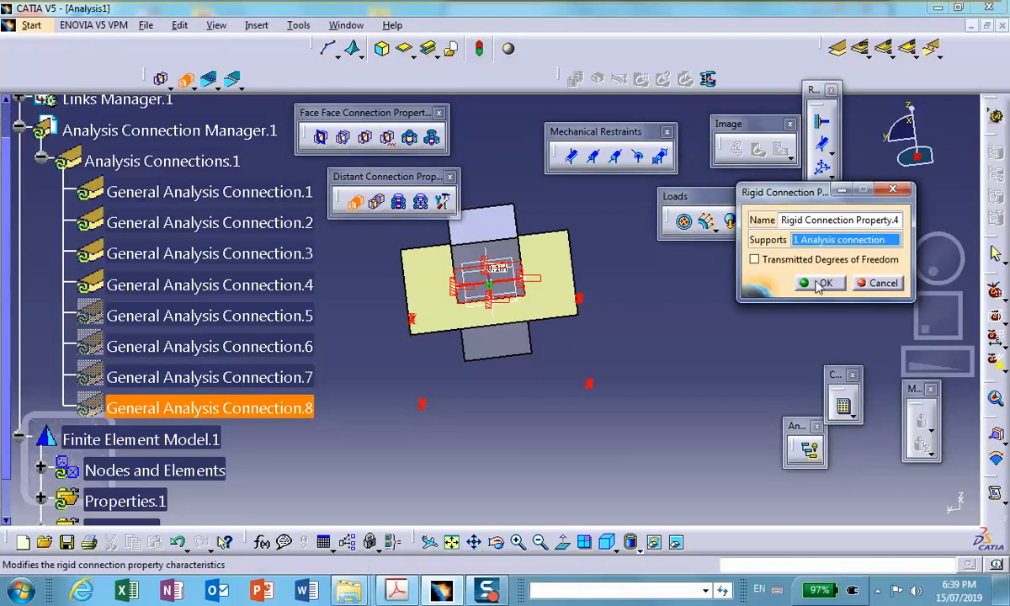
# Step: Apply a distributed force with a Z component of -500 lbf to the block's top face
pyautogui.moveTo(642, 334); pyautogui.dragTo(589, 458, button='middle')
pyautogui.click(707, 221)
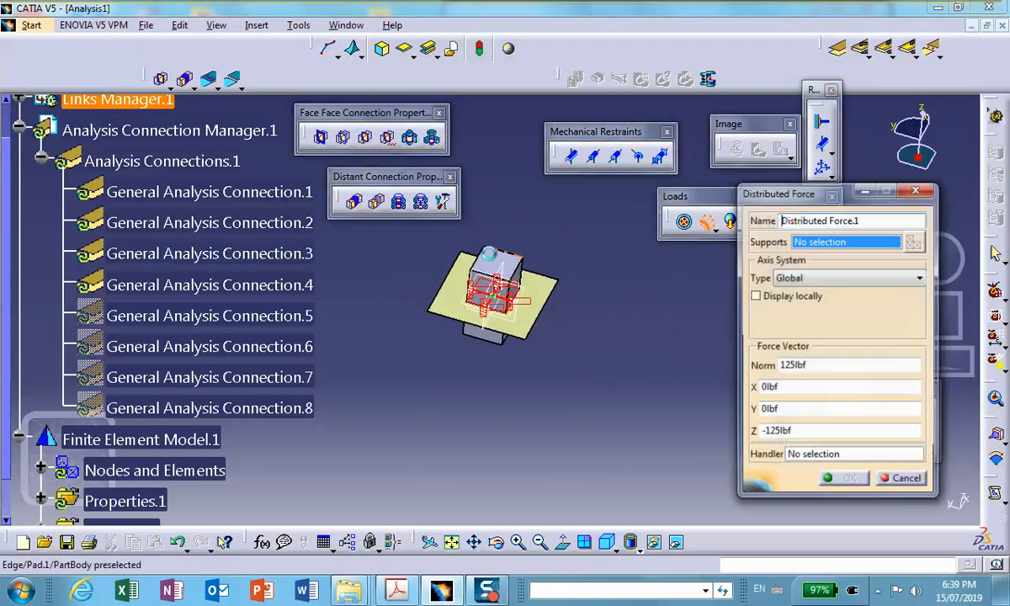
pyautogui.click(462, 256)
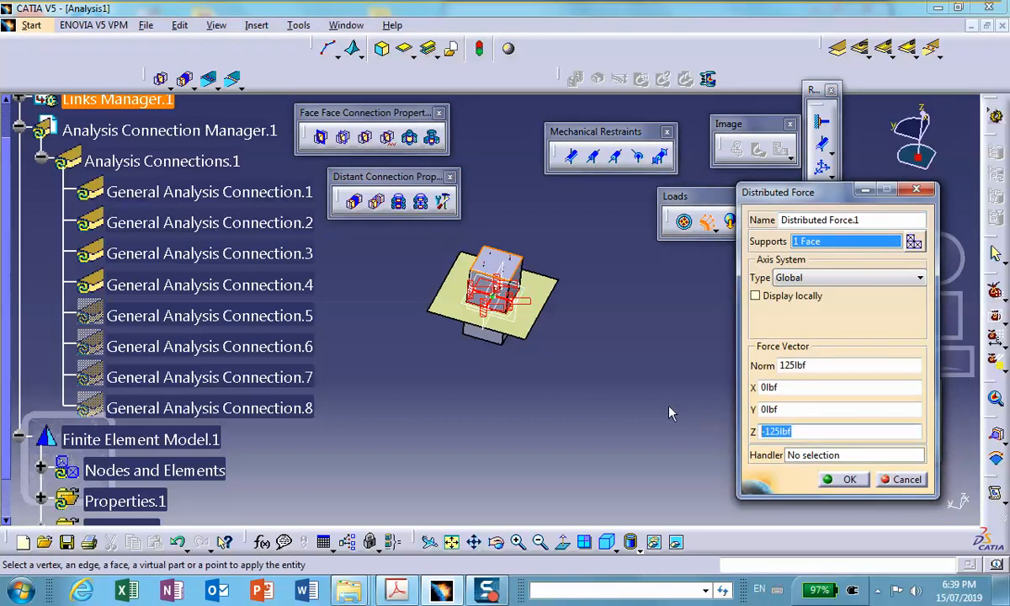
pyautogui.write('-500')
pyautogui.click(846, 479)
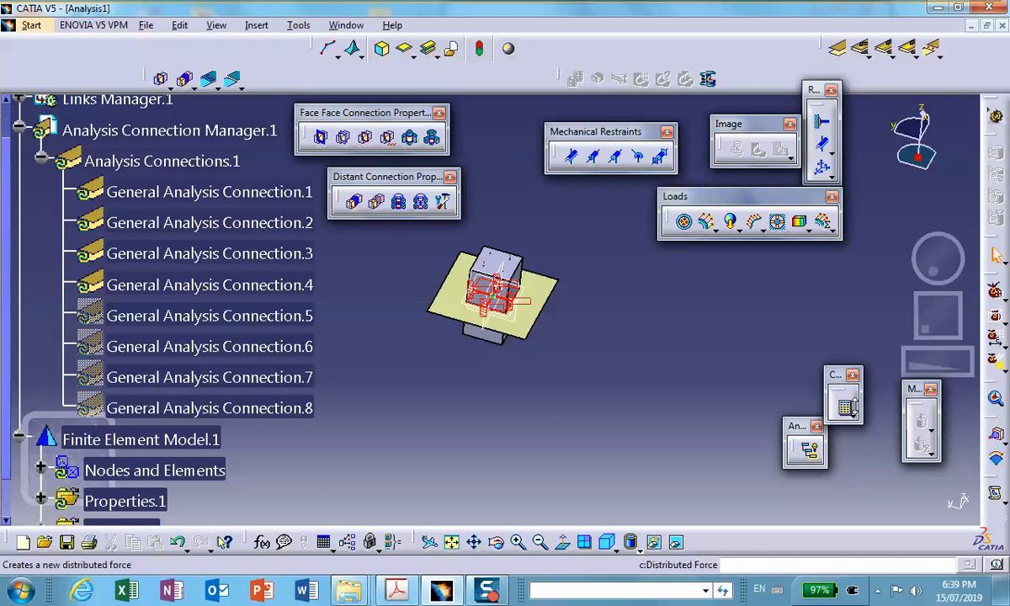
# Step: Try to compute the whole analysis with the All option
pyautogui.click(845, 409)
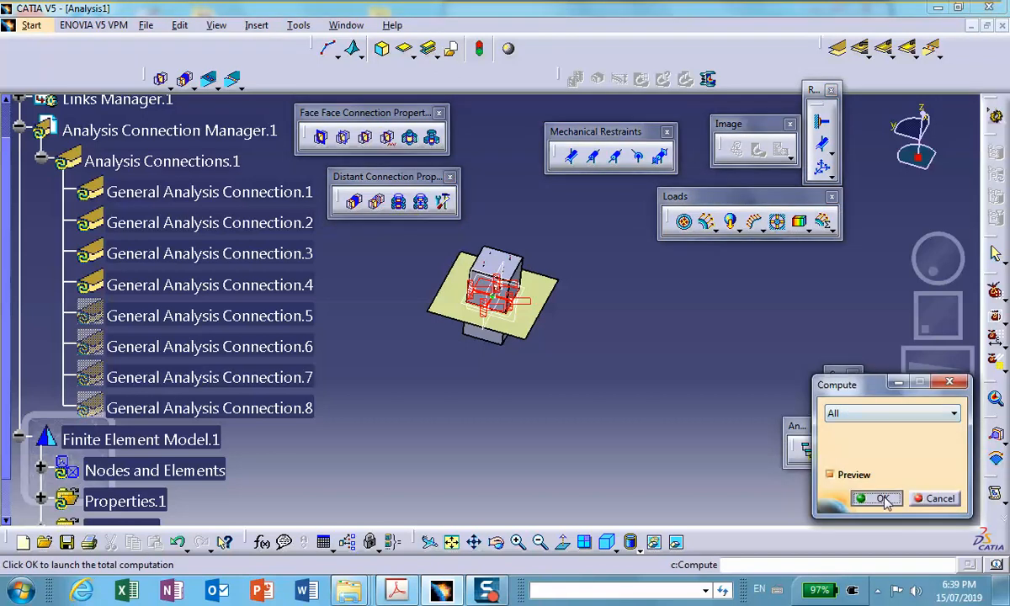
pyautogui.click(877, 498)
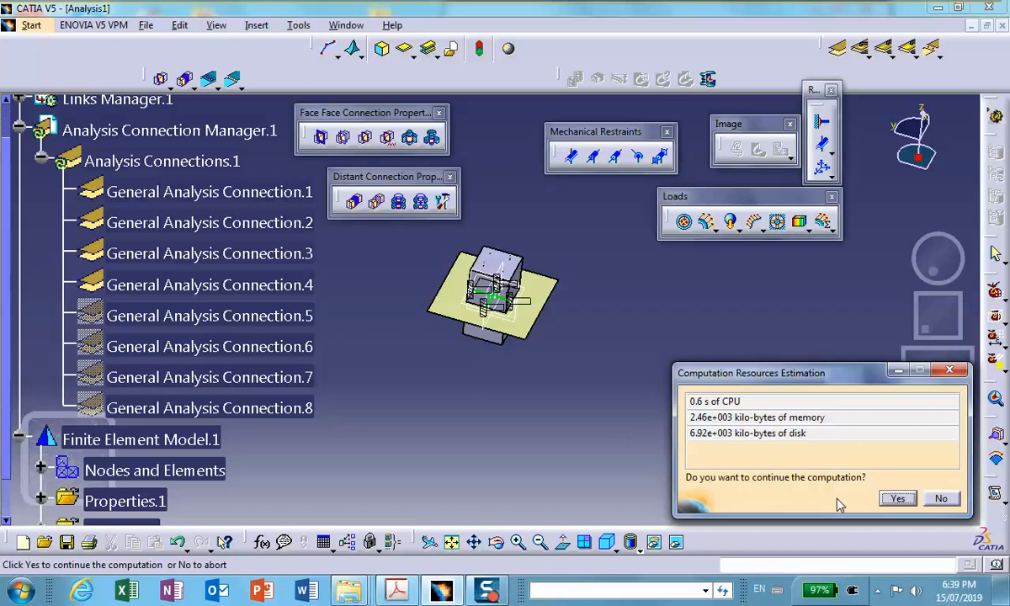
pyautogui.press('Return')
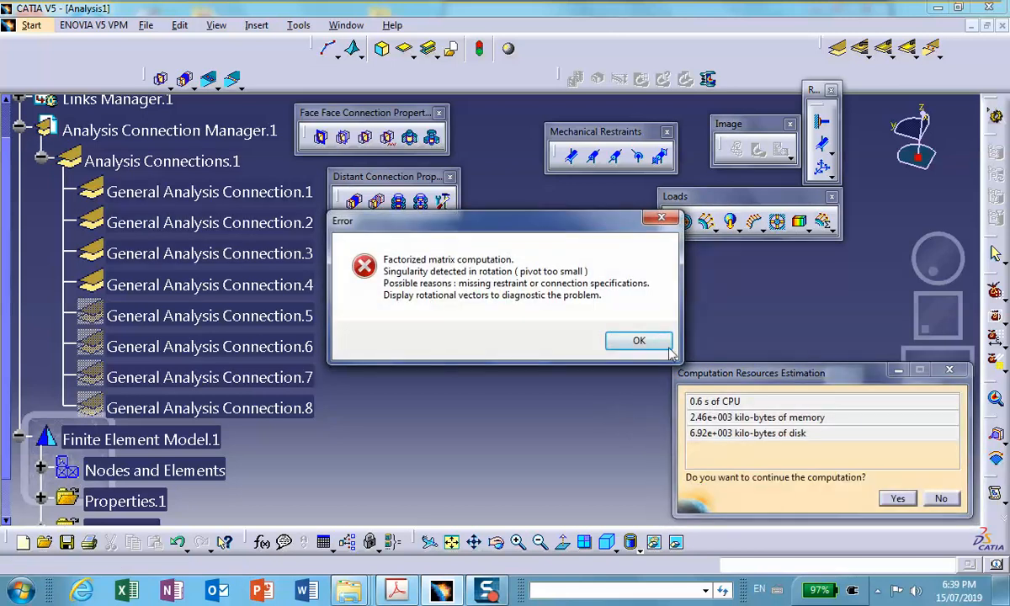
pyautogui.click(638, 340)
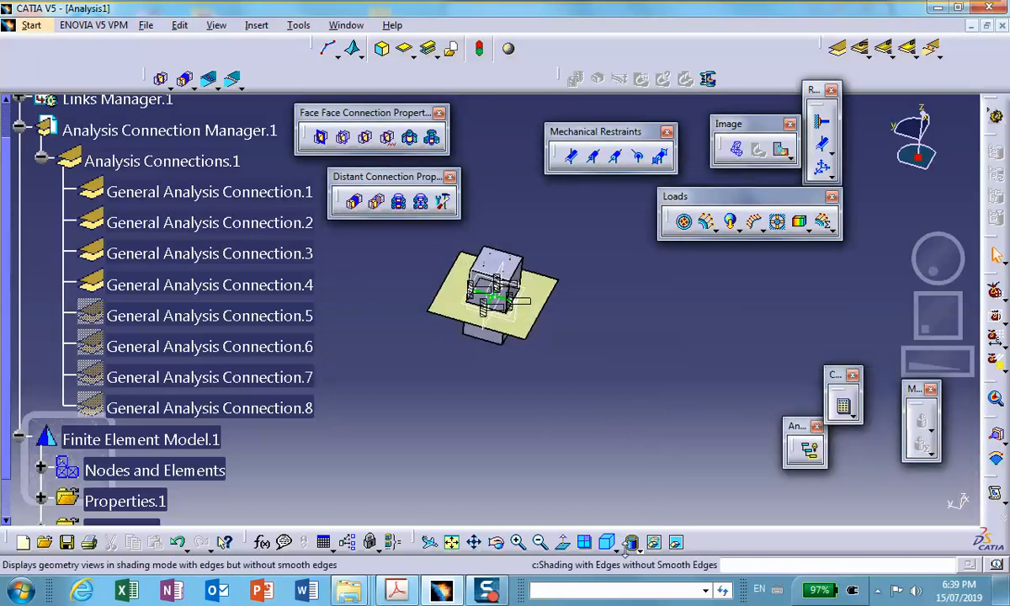
# Step: Clamp the bottom endpoints of all four leg lines in the hidden space, and return to the visible space
pyautogui.click(680, 542)
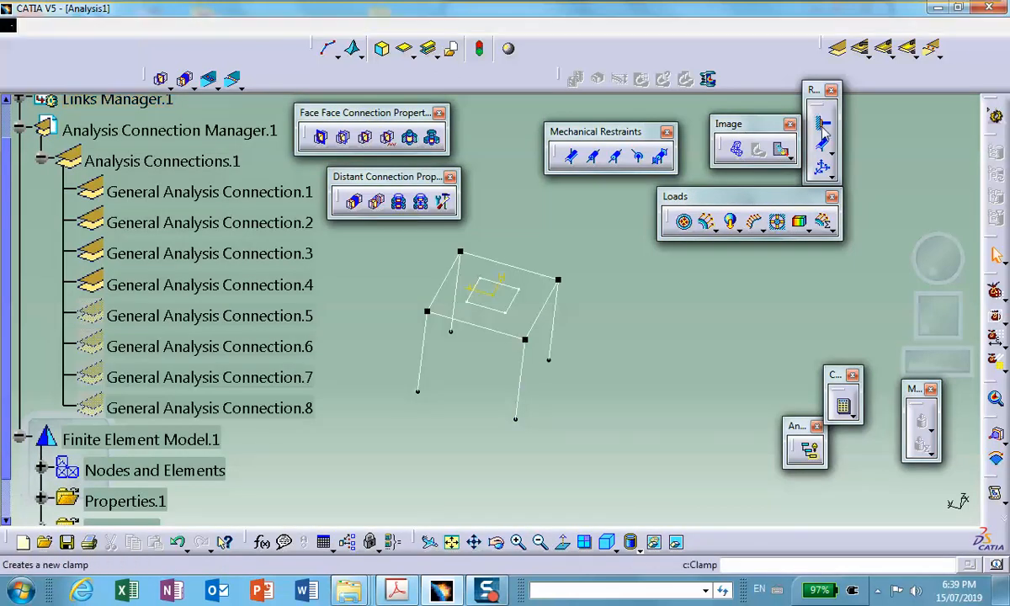
pyautogui.click(821, 122)
pyautogui.click(516, 419)
pyautogui.click(548, 359)
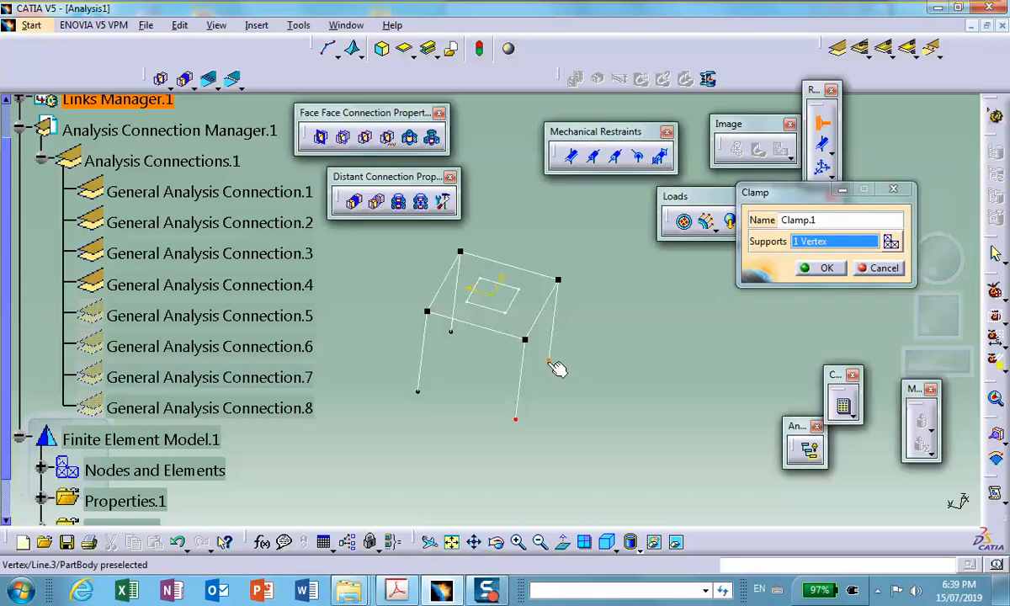
pyautogui.click(418, 392)
pyautogui.click(451, 332)
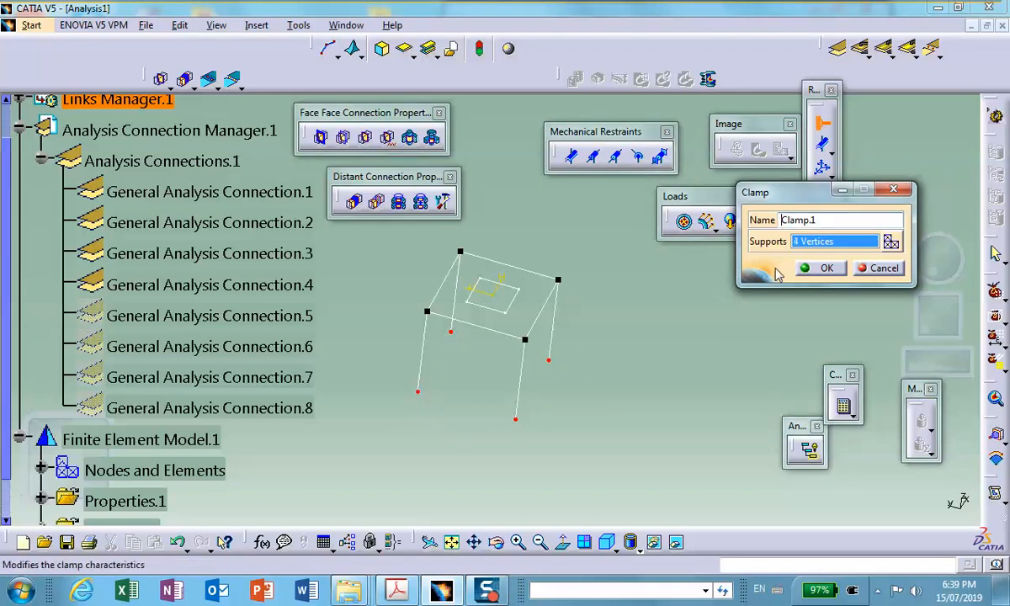
pyautogui.click(826, 269)
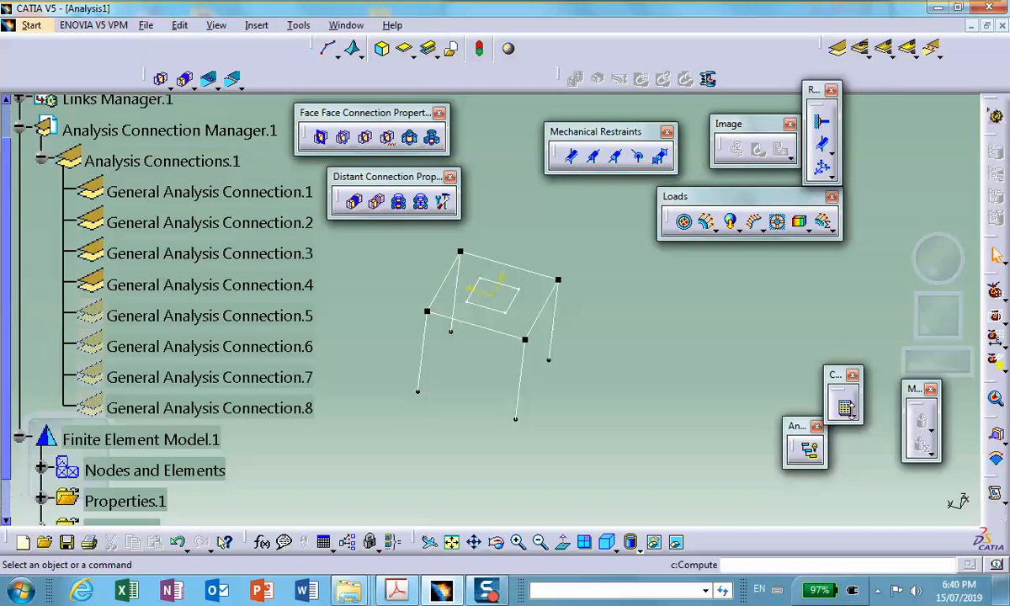
pyautogui.click(673, 543)
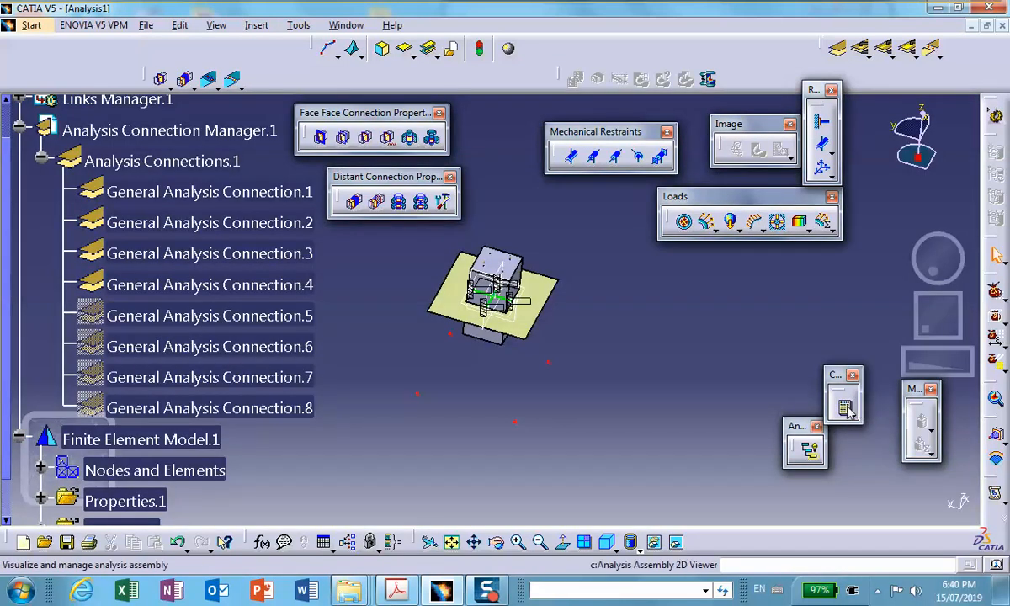
# Step: Compute the whole analysis and display the deformed mesh and Von Mises stress images
pyautogui.click(842, 405)
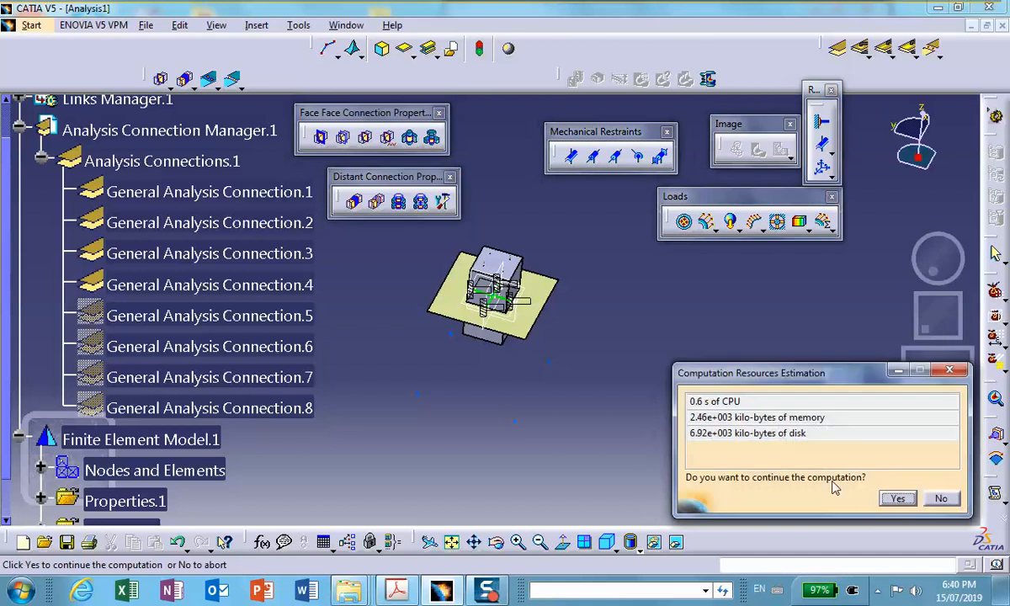
pyautogui.click(898, 498)
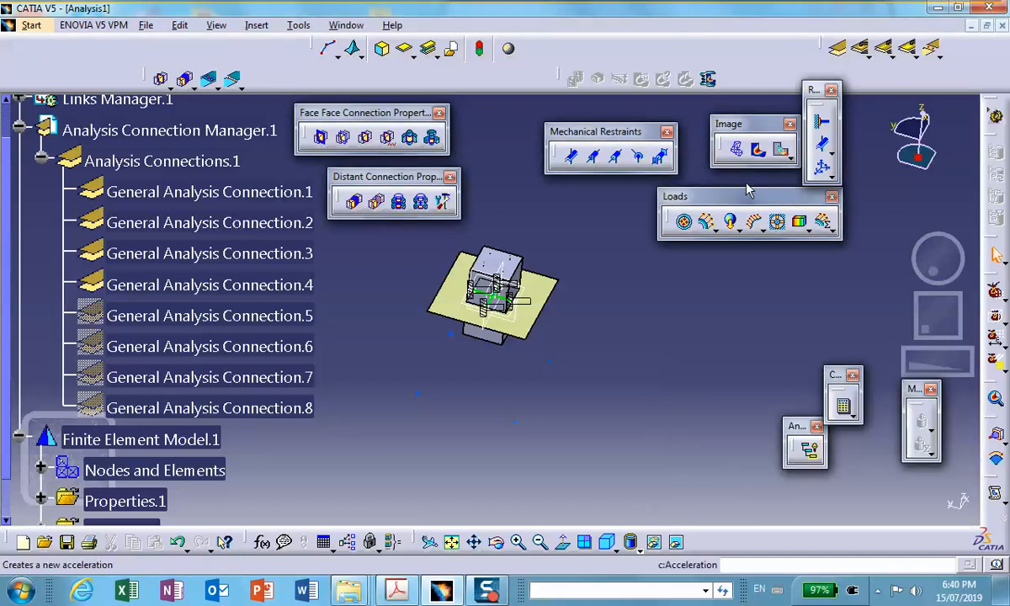
pyautogui.moveTo(607, 368); pyautogui.dragTo(600, 324, button='middle')
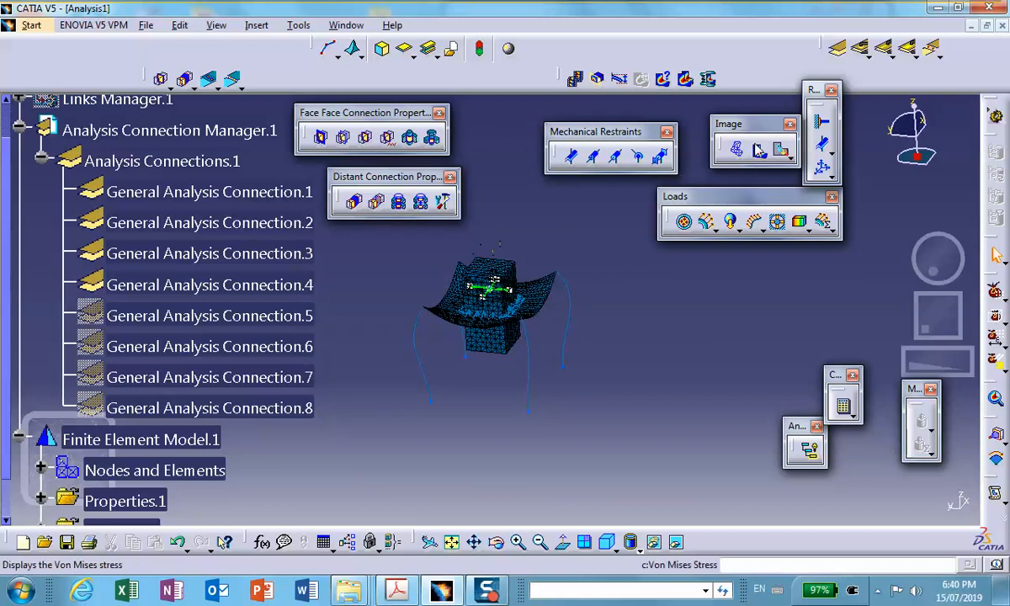
pyautogui.click(736, 149)
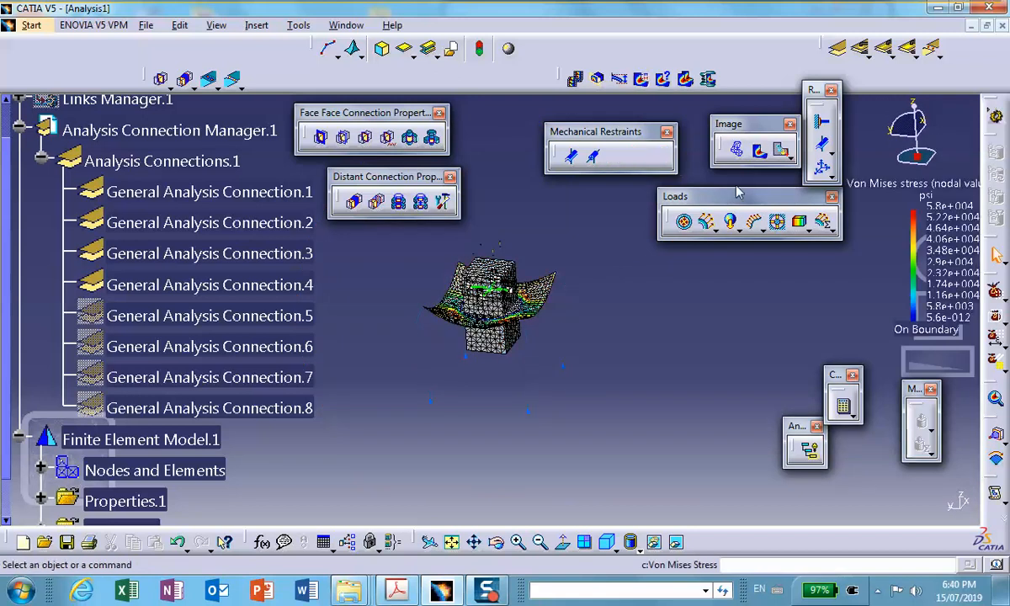
# Step: Set the view mode to Shading with Material so the Von Mises stress image is drawn as filled colour contours
pyautogui.click(639, 550)
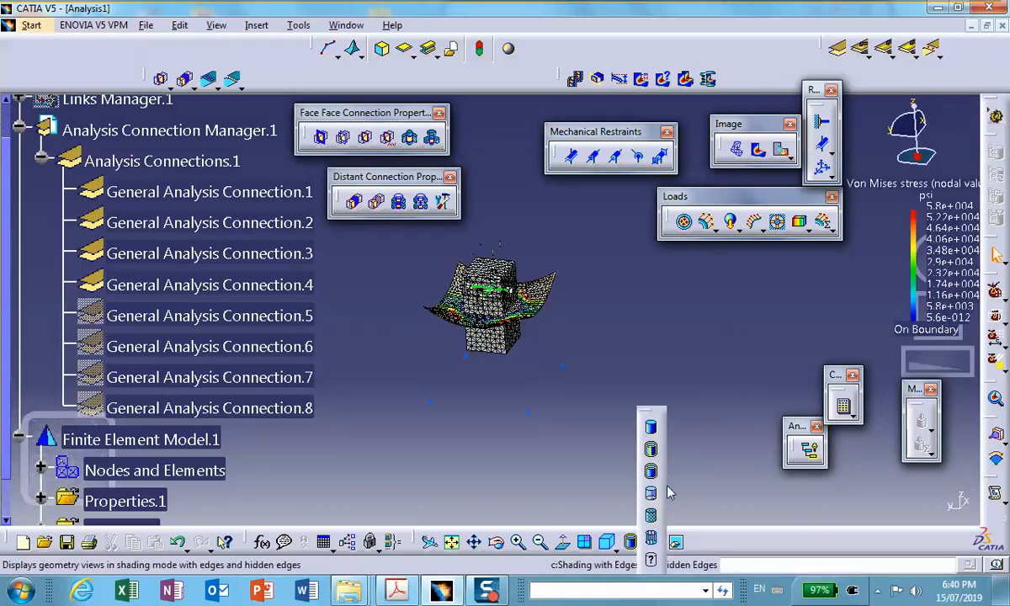
pyautogui.click(650, 427)
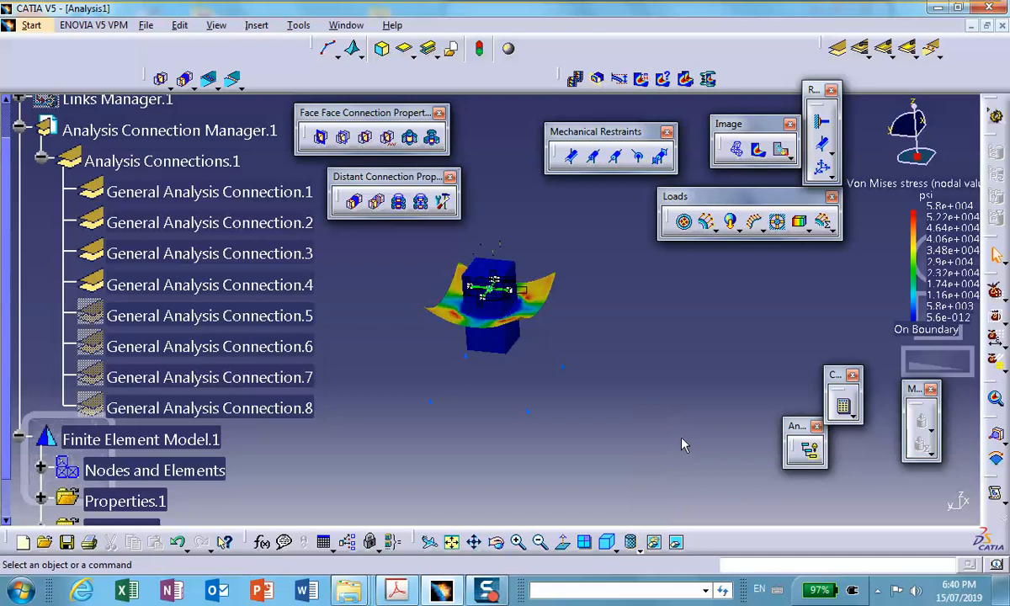
# Step: Display the translational displacement vector image and change its visualization type to Average iso
pyautogui.click(757, 149)
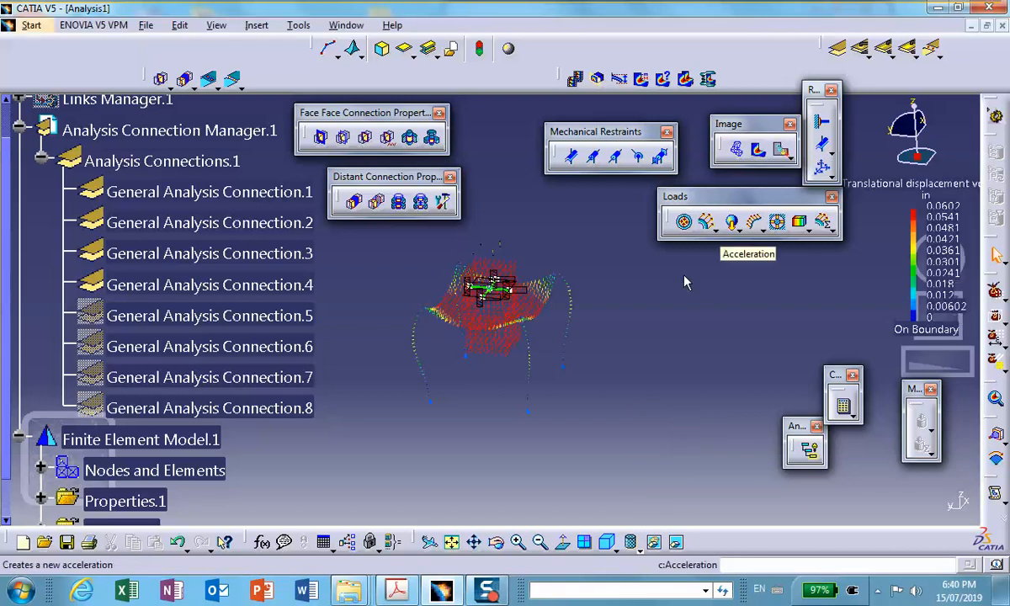
pyautogui.doubleClick(463, 316)
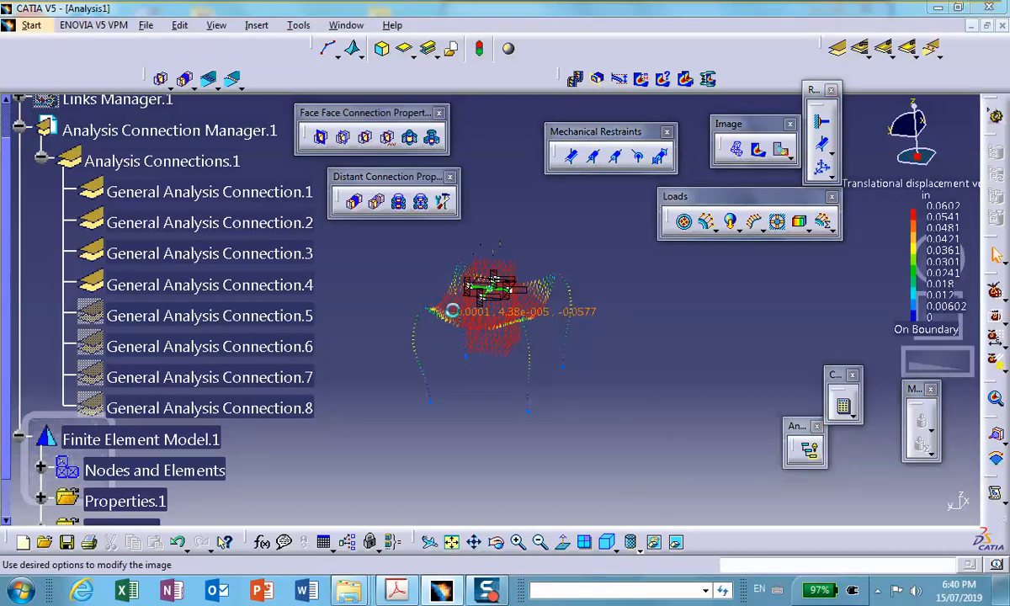
pyautogui.click(702, 247)
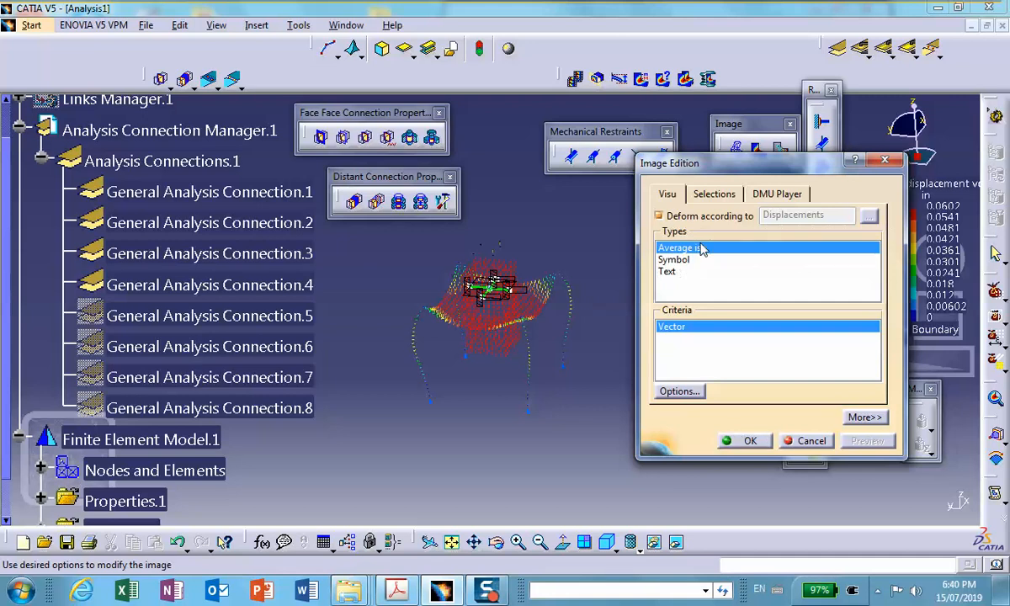
pyautogui.click(748, 441)
pyautogui.moveTo(620, 394); pyautogui.dragTo(683, 411, button='middle')
pyautogui.click(683, 221)
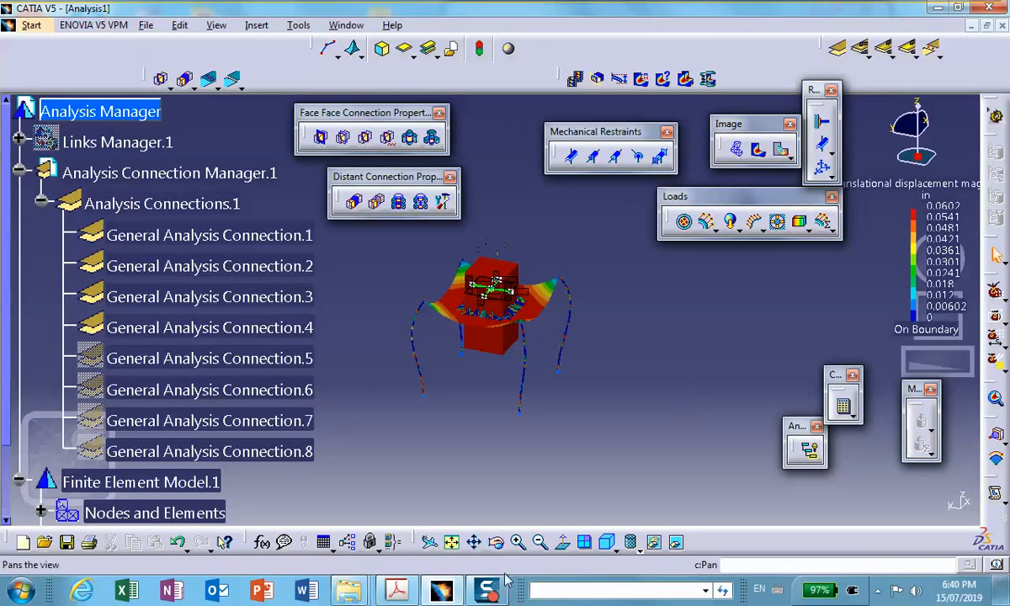